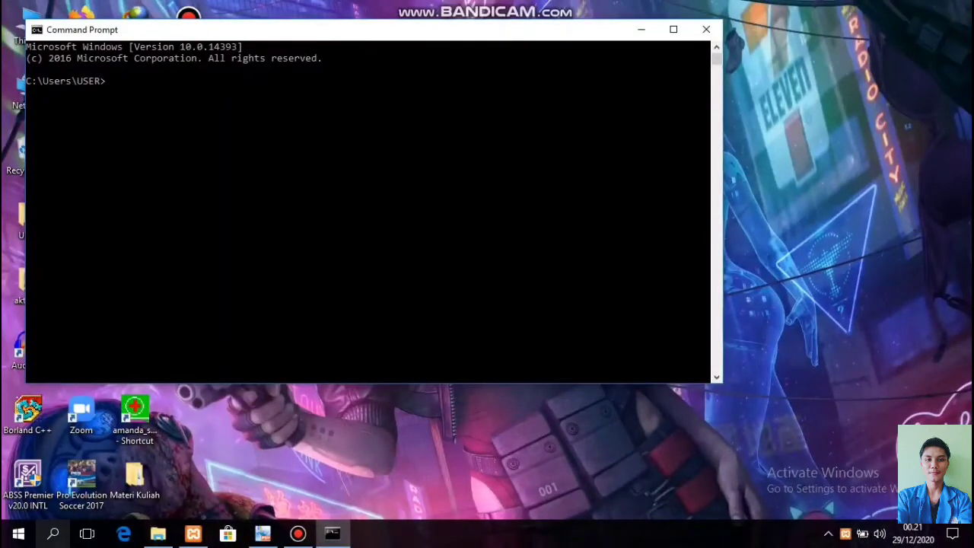
Switch to c:/xampp/htdocs/perpus-laravel-master and run php artisan serve there.
{"action": "type", "text": "cd c:/xampp/htdocs/perpus-laravel-master"}
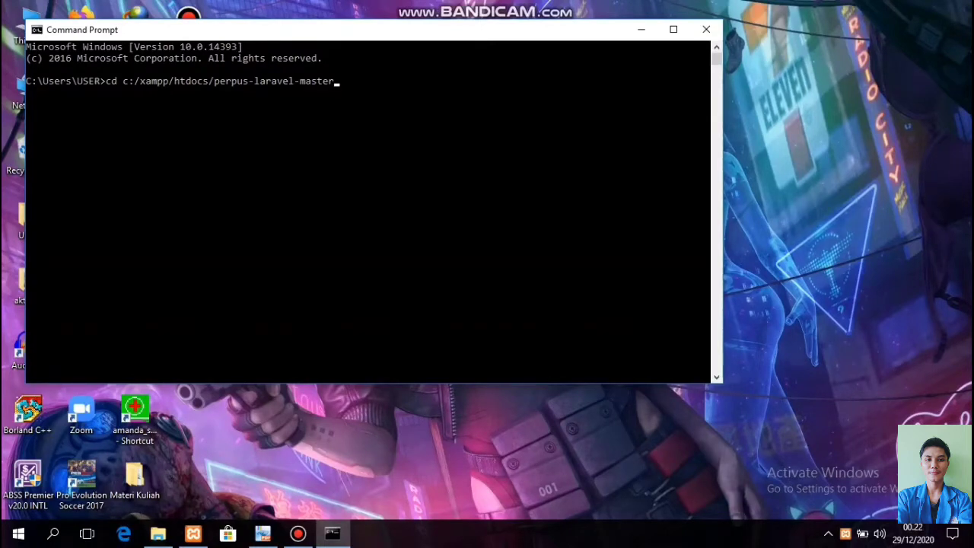
{"action": "key", "text": "Return"}
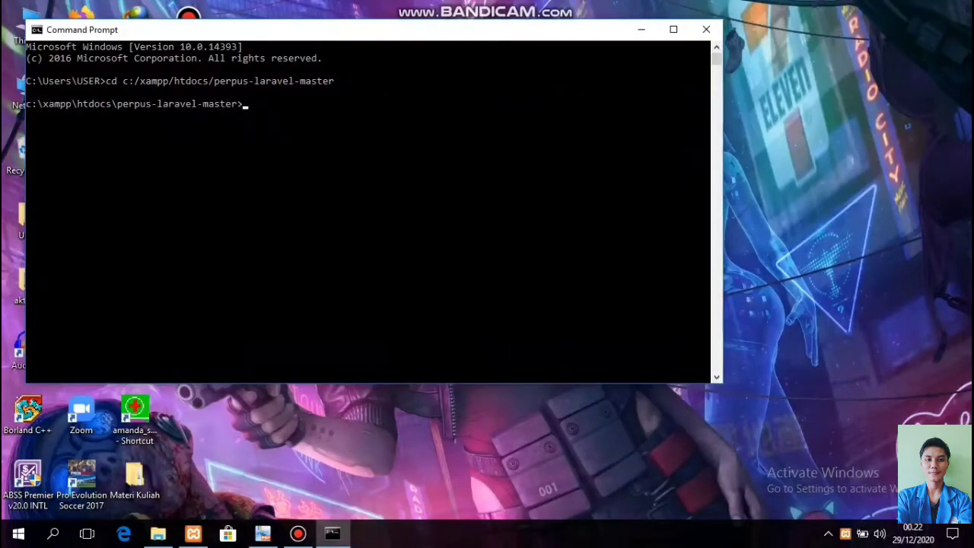
{"action": "type", "text": "php artisan ser"}
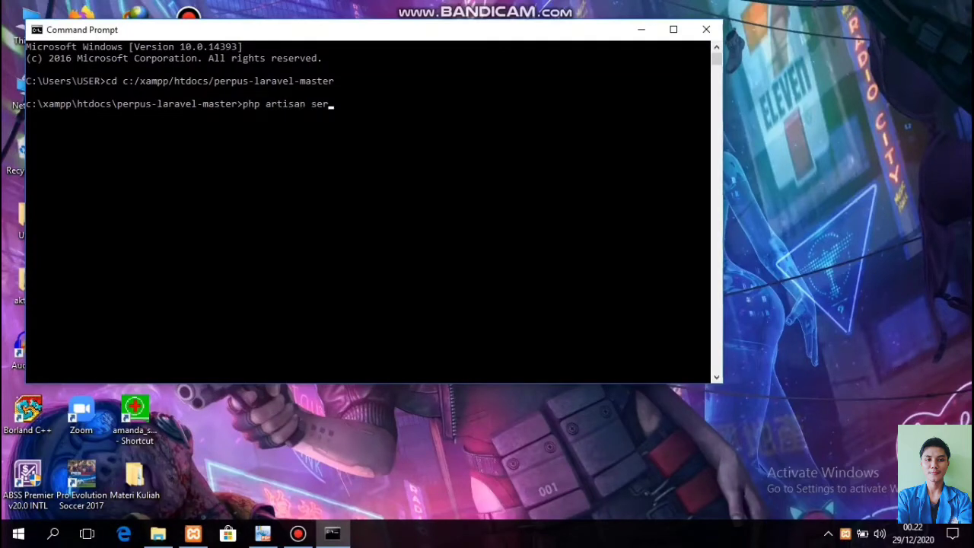
{"action": "type", "text": "ve"}
{"action": "key", "text": "Return"}
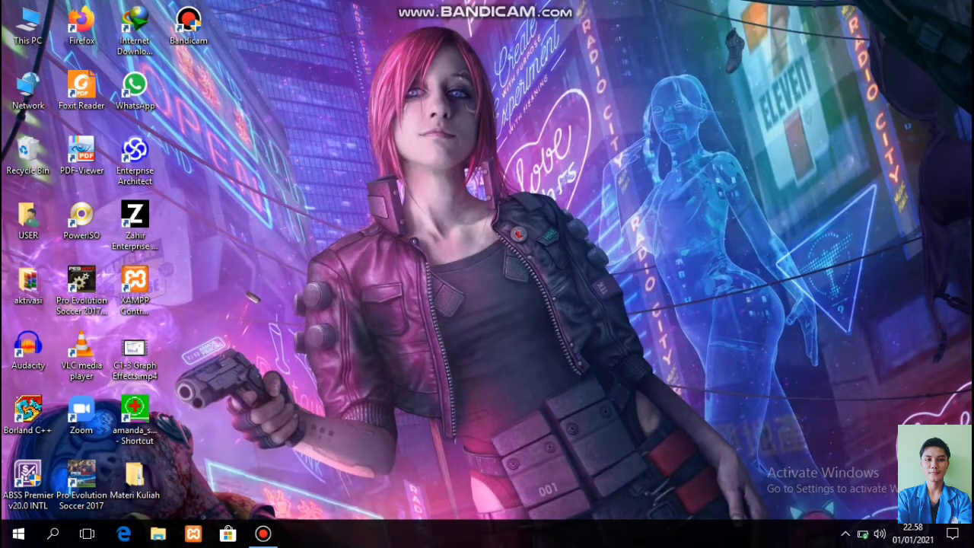
Launch Sublime Text 3 by searching Windows for 'subl'.
{"action": "left_click", "coordinate": [52, 534]}
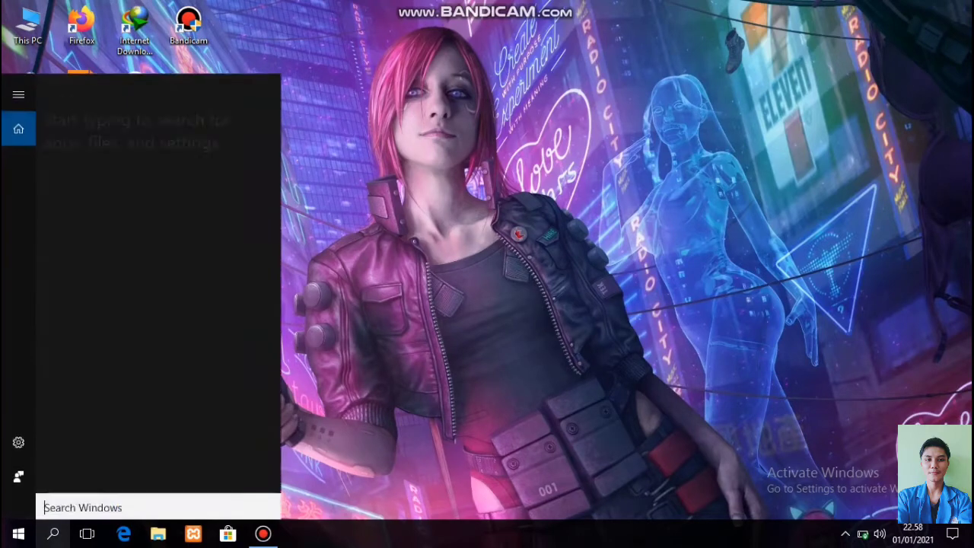
{"action": "type", "text": "subl"}
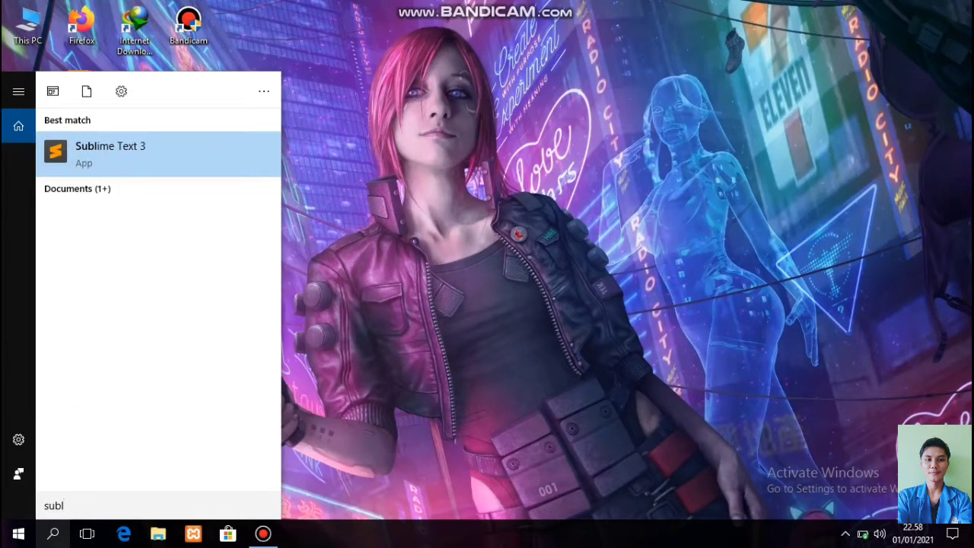
{"action": "key", "text": "Return"}
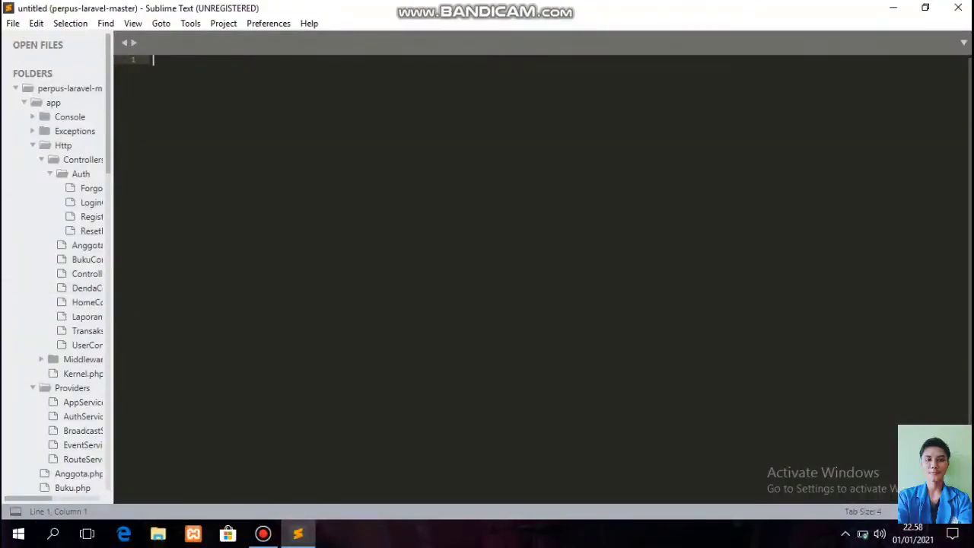
Open the project's .env file and highlight the DB_DATABASE perpustakaan setting.
{"action": "scroll", "coordinate": [57, 266], "scroll_direction": "down", "scroll_amount": 4}
{"action": "scroll", "coordinate": [69, 328], "scroll_direction": "down", "scroll_amount": 4}
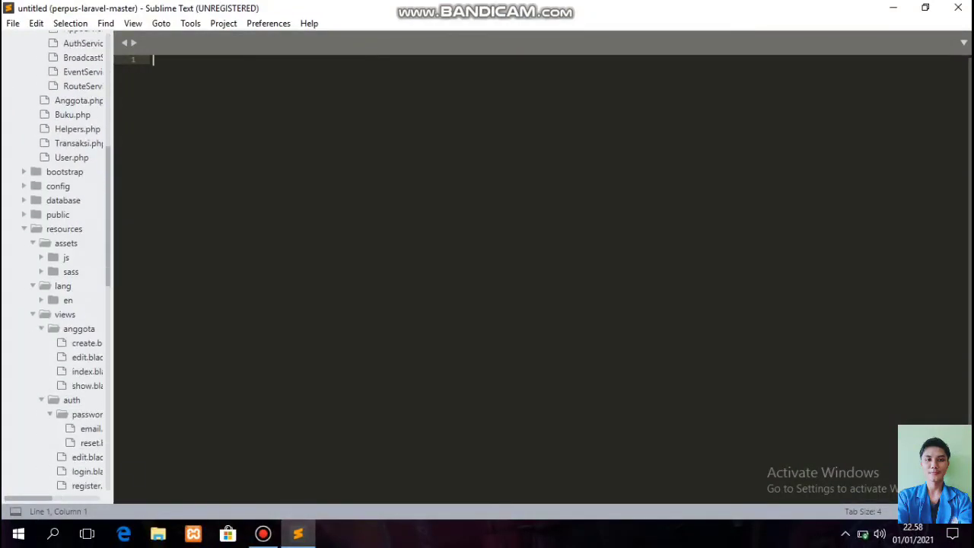
{"action": "scroll", "coordinate": [68, 327], "scroll_direction": "down", "scroll_amount": 8}
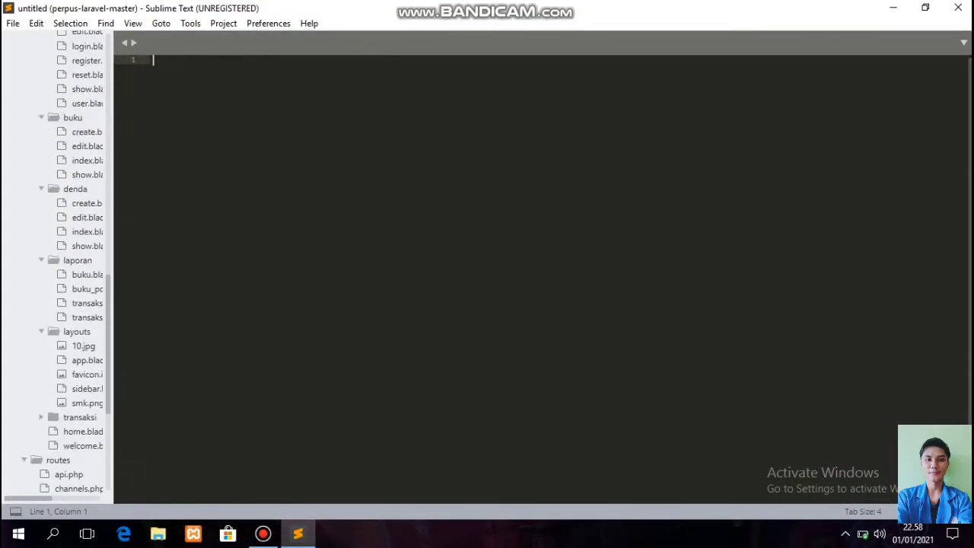
{"action": "scroll", "coordinate": [57, 266], "scroll_direction": "down", "scroll_amount": 5}
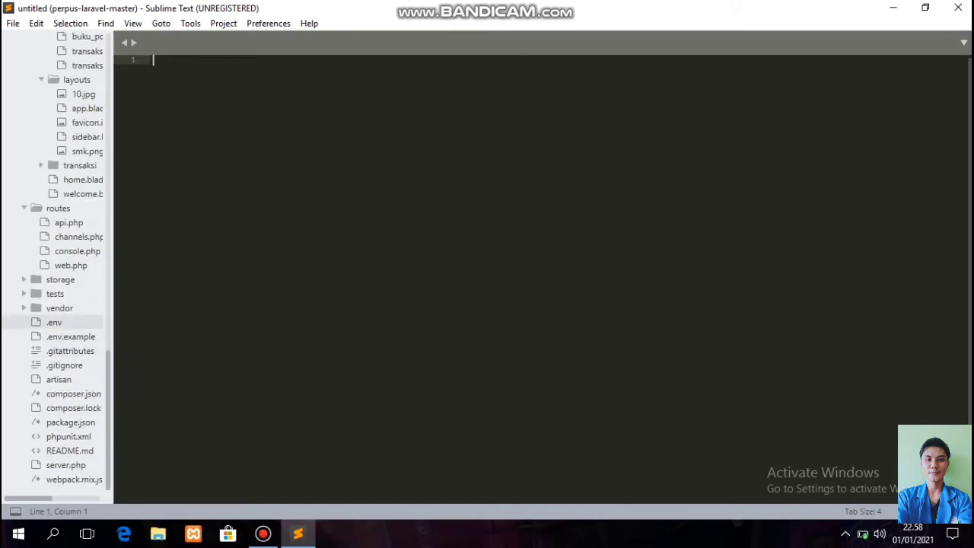
{"action": "left_click", "coordinate": [54, 322]}
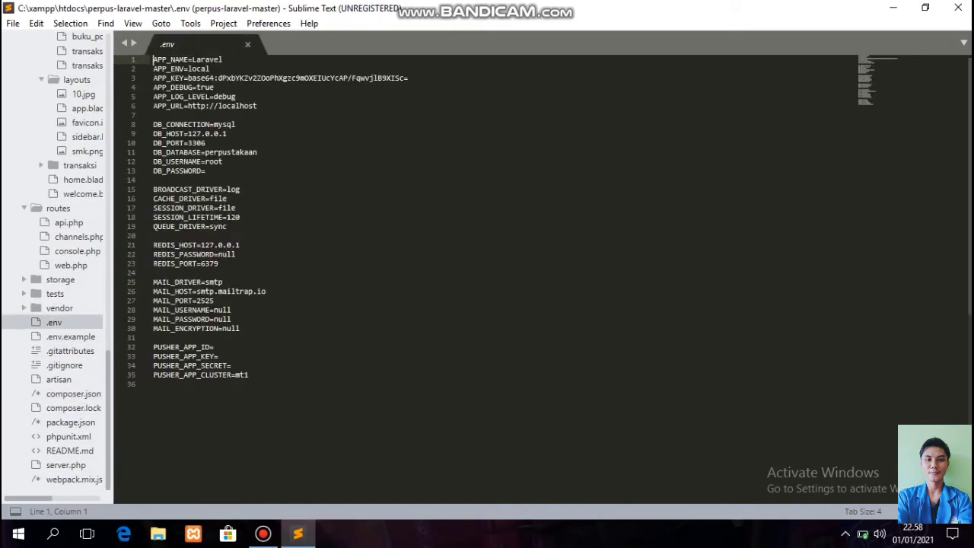
{"action": "left_click_drag", "start_coordinate": [257, 152], "coordinate": [153, 152]}
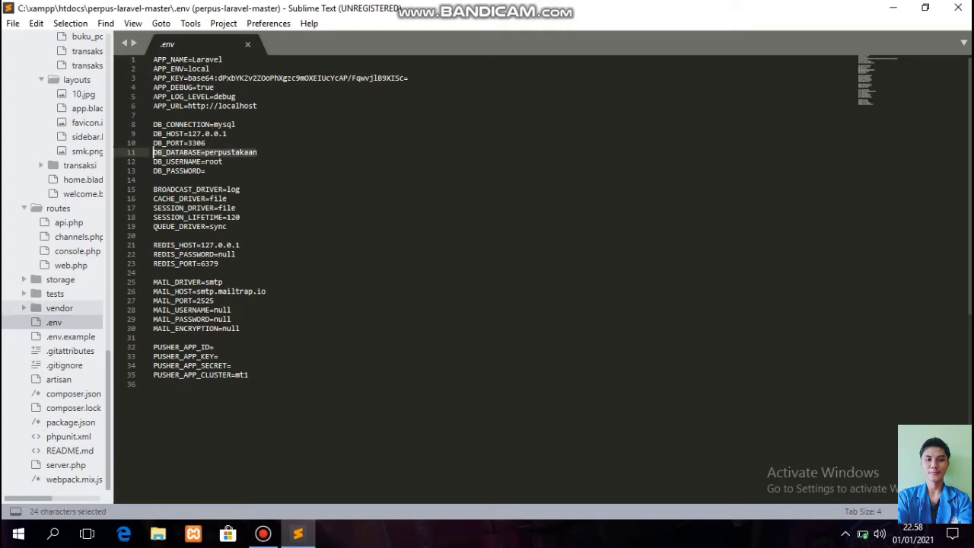
Expand the Controllers folder and view ForgotPasswordController.php.
{"action": "scroll", "coordinate": [57, 266], "scroll_direction": "up", "scroll_amount": 15}
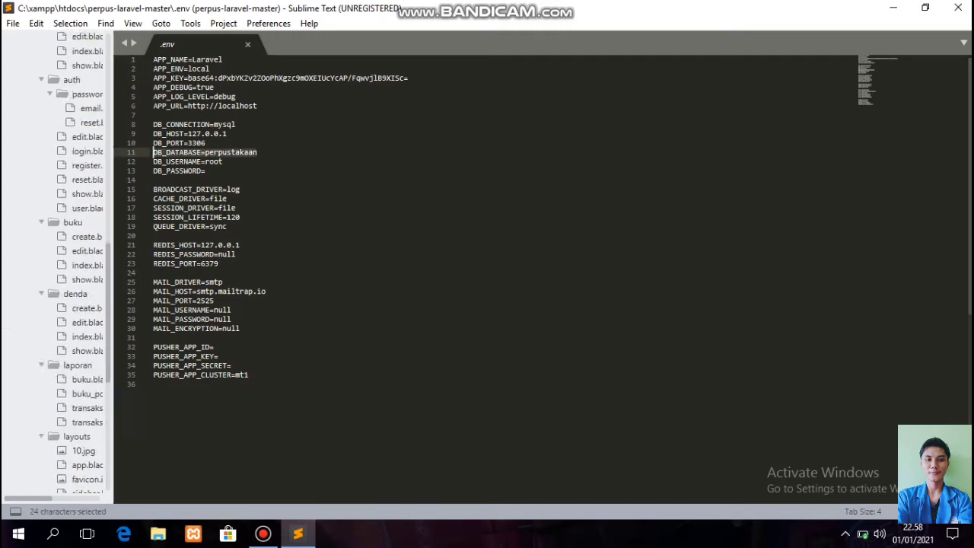
{"action": "scroll", "coordinate": [57, 266], "scroll_direction": "up", "scroll_amount": 5}
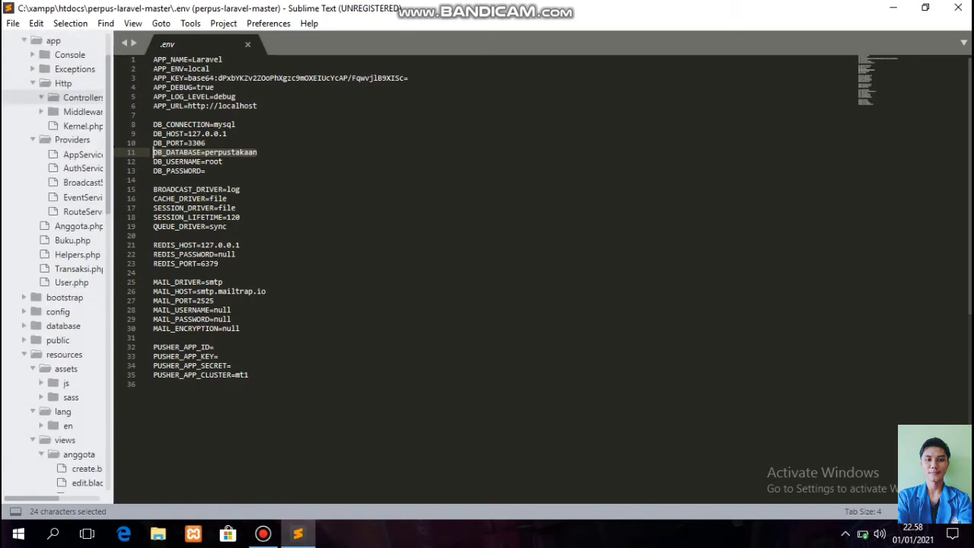
{"action": "left_click", "coordinate": [77, 98]}
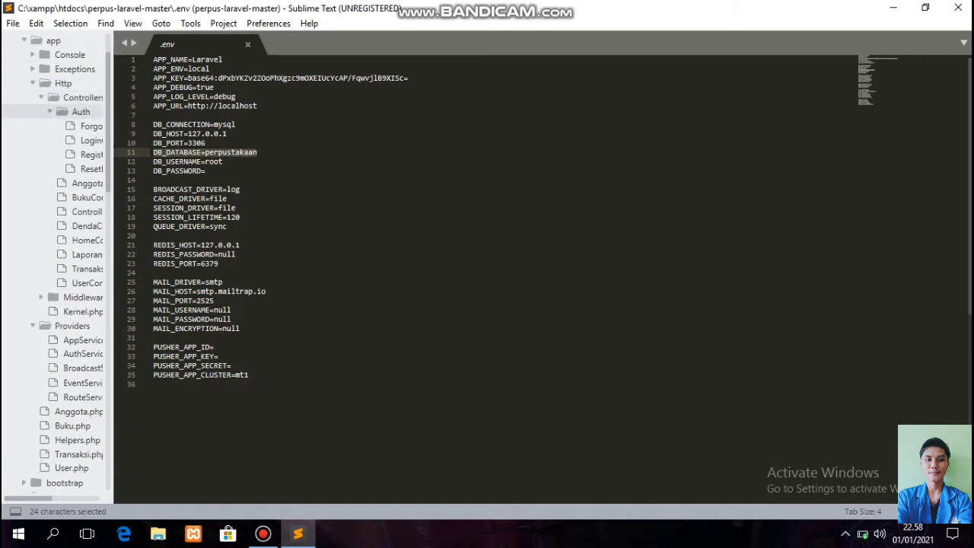
{"action": "left_click", "coordinate": [92, 126]}
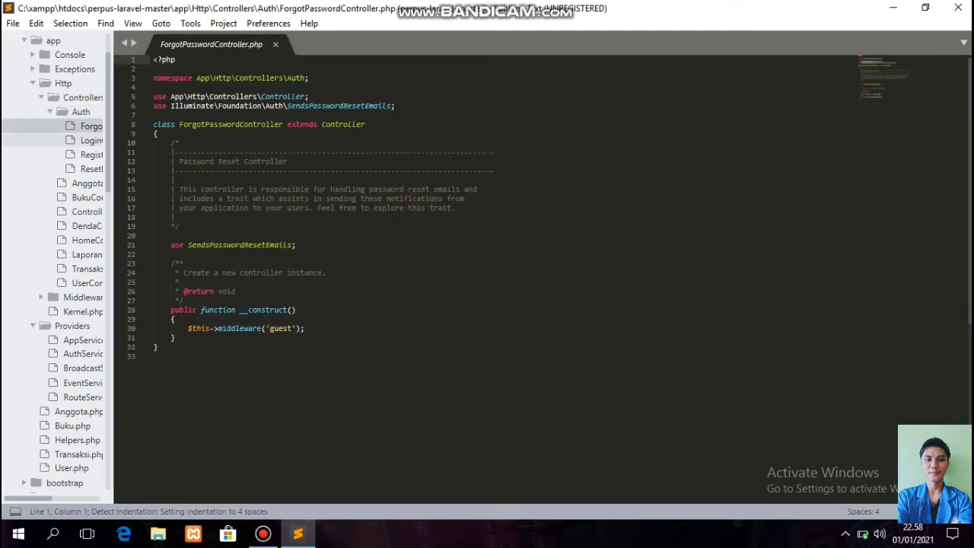
Step through the Login, Register, ResetPassword, Anggota, Buku, Denda, Home, Laporan, Transaksi and User controllers.
{"action": "left_click", "coordinate": [92, 139]}
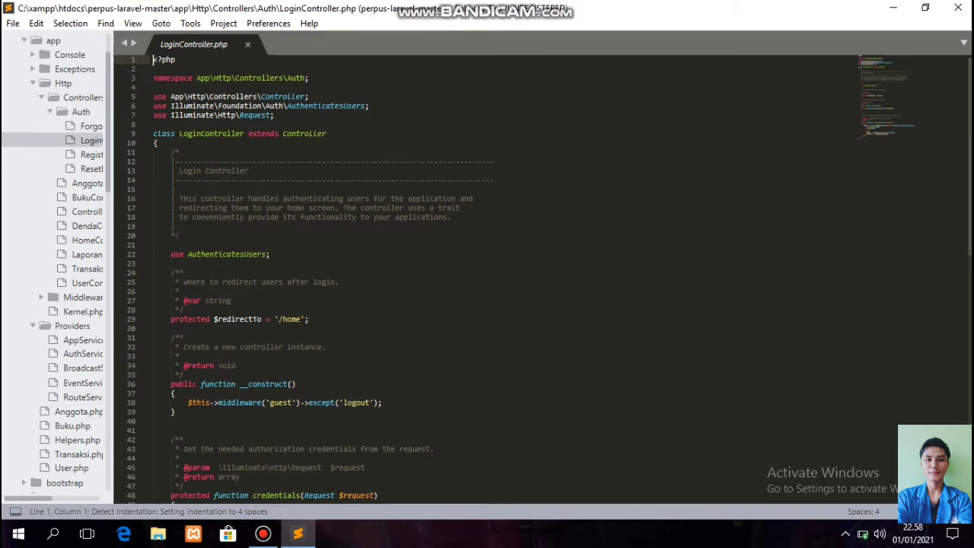
{"action": "left_click", "coordinate": [91, 154]}
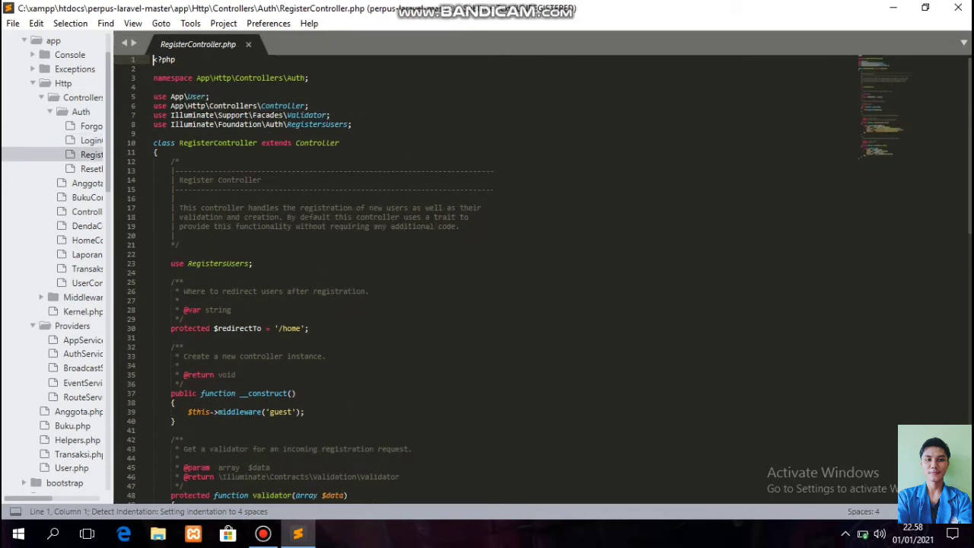
{"action": "left_click", "coordinate": [91, 169]}
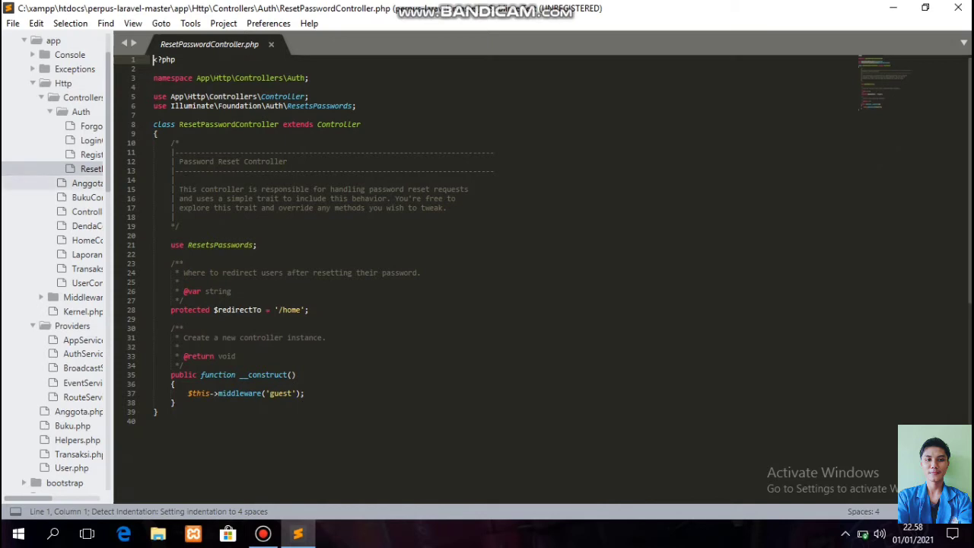
{"action": "left_click", "coordinate": [88, 183]}
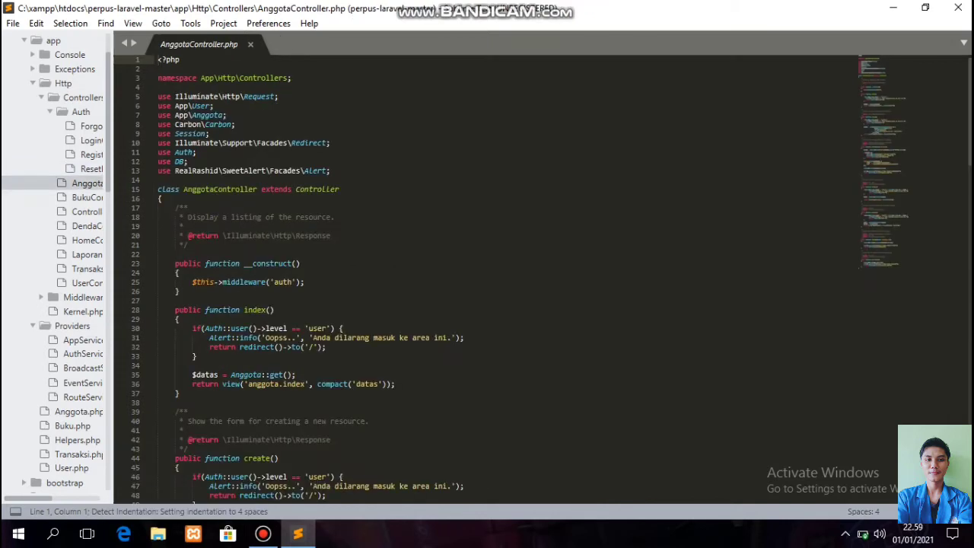
{"action": "left_click", "coordinate": [87, 197]}
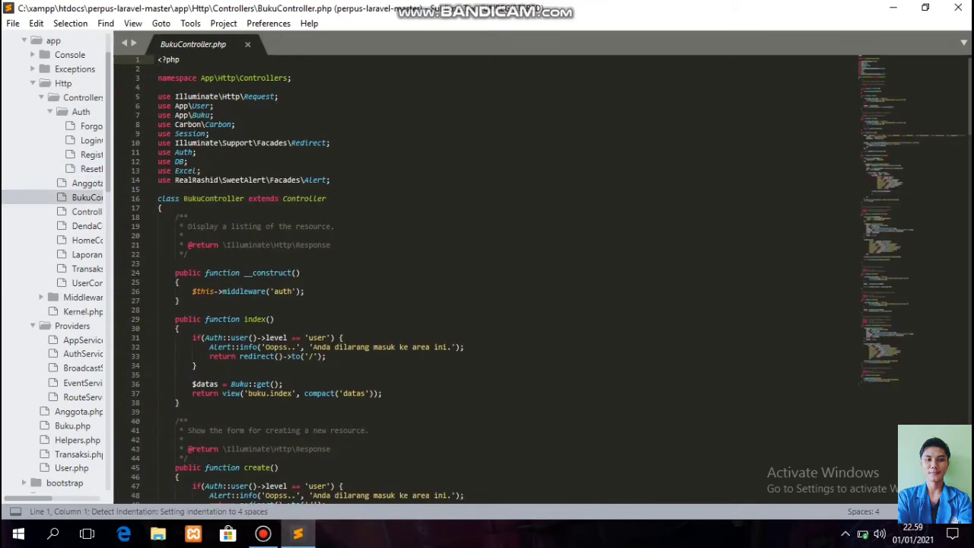
{"action": "left_click", "coordinate": [88, 211]}
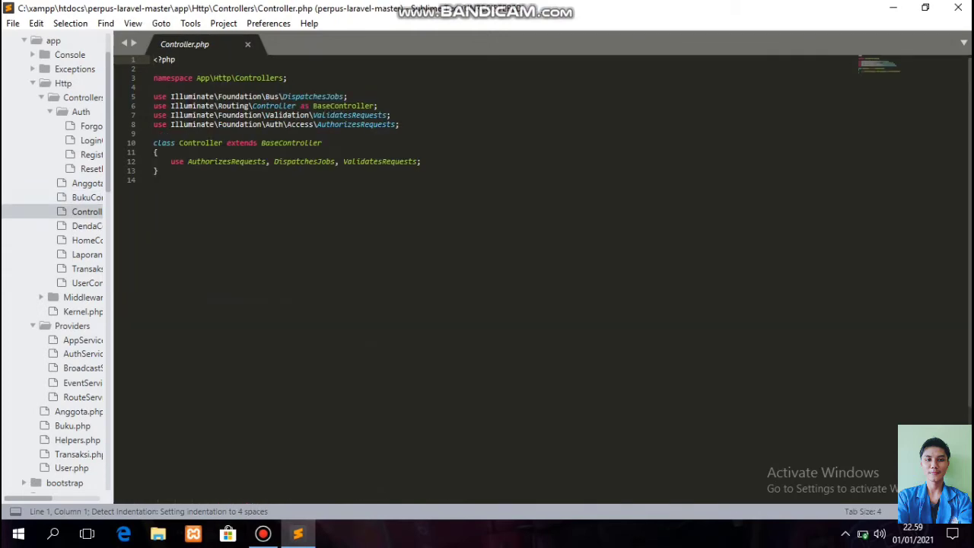
{"action": "left_click", "coordinate": [87, 226]}
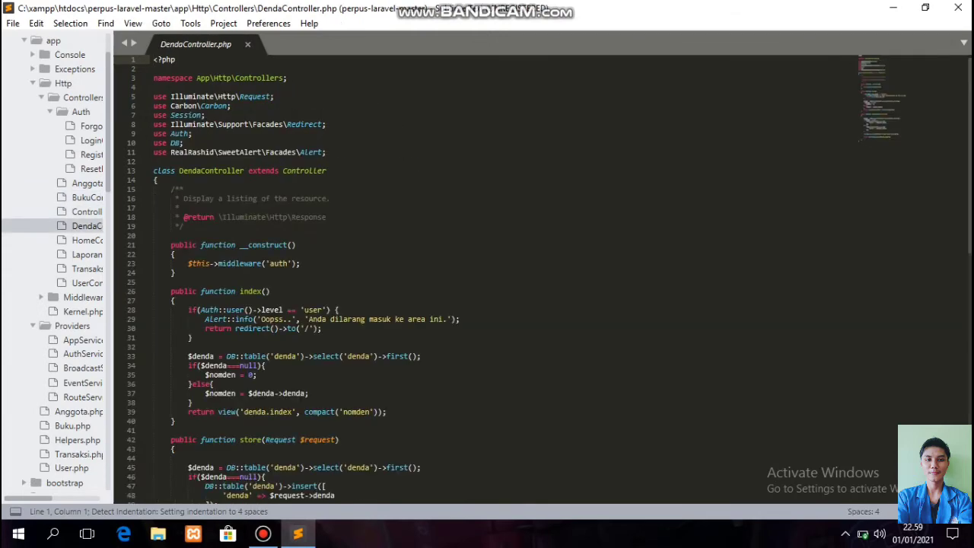
{"action": "left_click", "coordinate": [88, 240]}
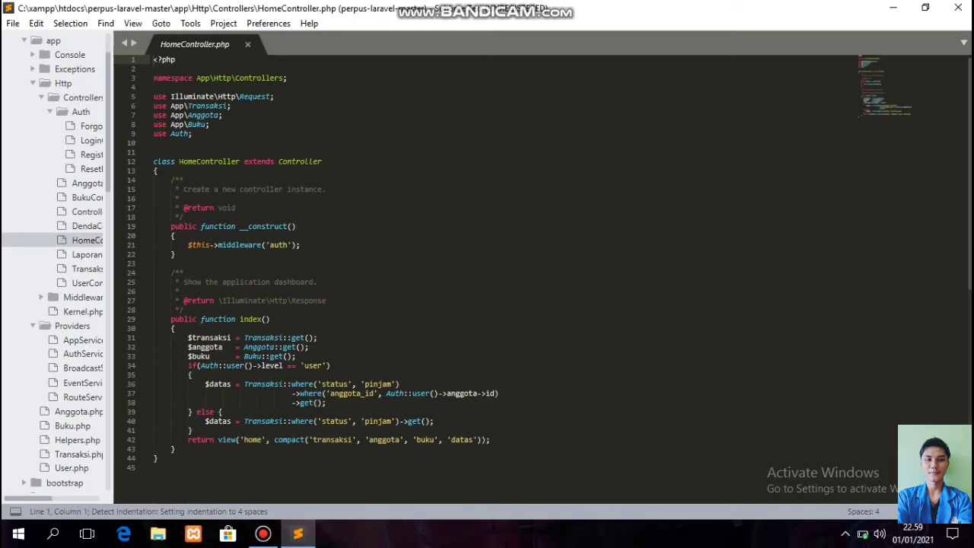
{"action": "left_click", "coordinate": [87, 255]}
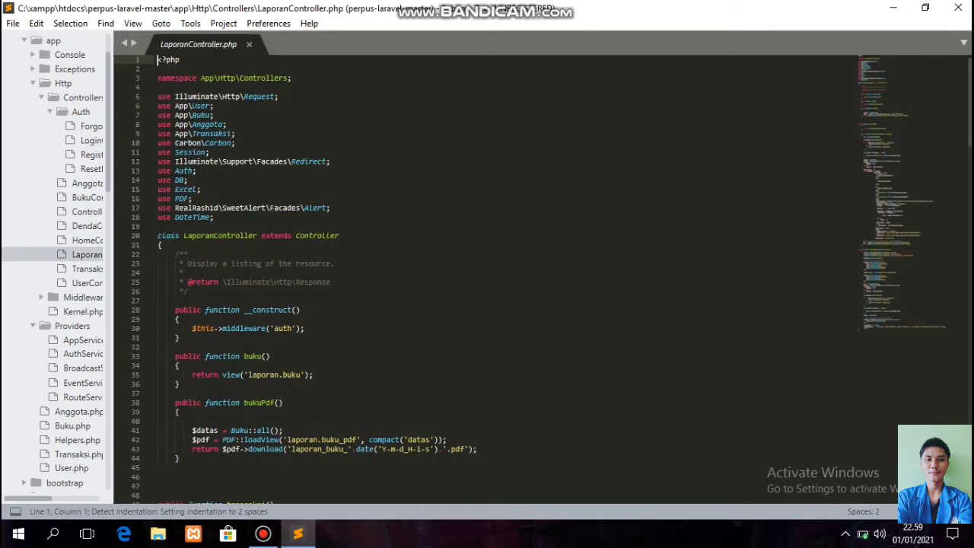
{"action": "left_click", "coordinate": [87, 269]}
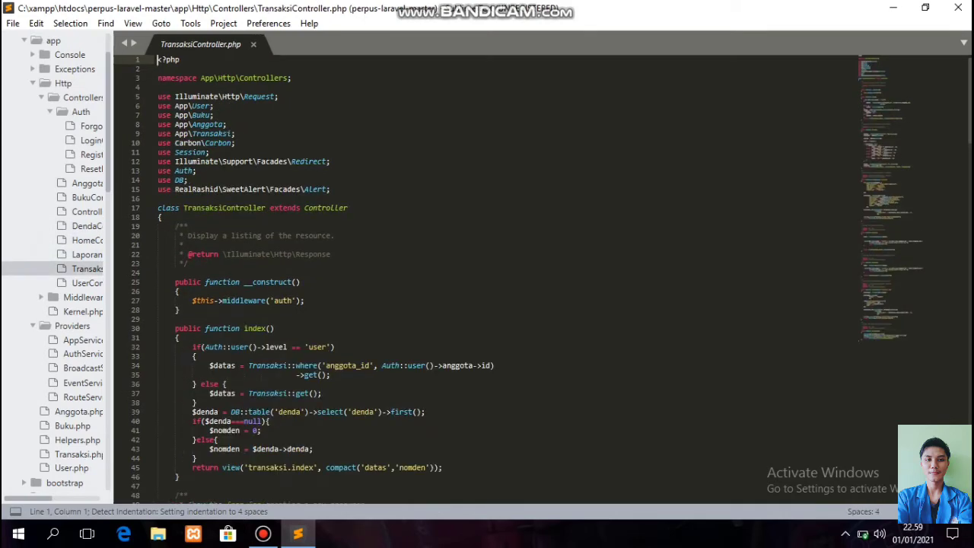
{"action": "left_click", "coordinate": [87, 282]}
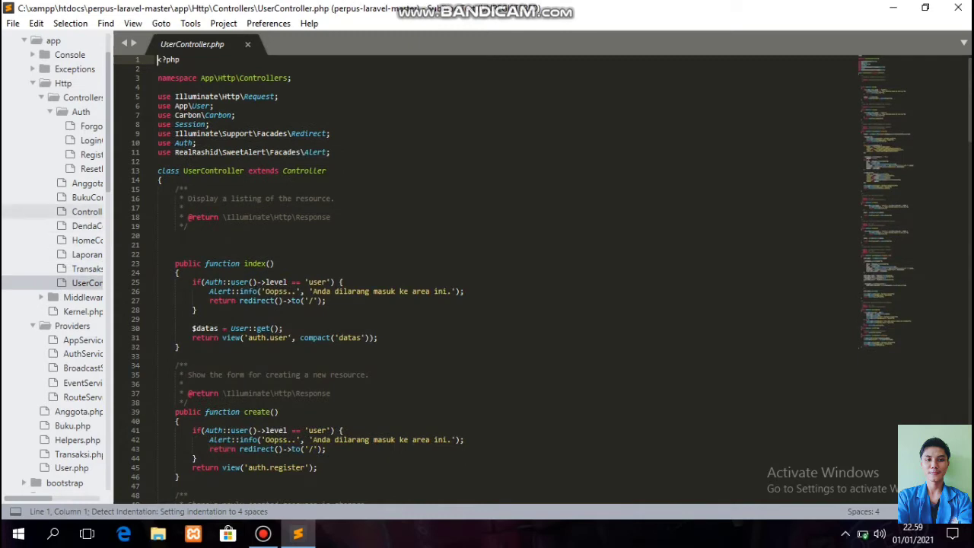
{"action": "scroll", "coordinate": [53, 261], "scroll_direction": "down", "scroll_amount": 3}
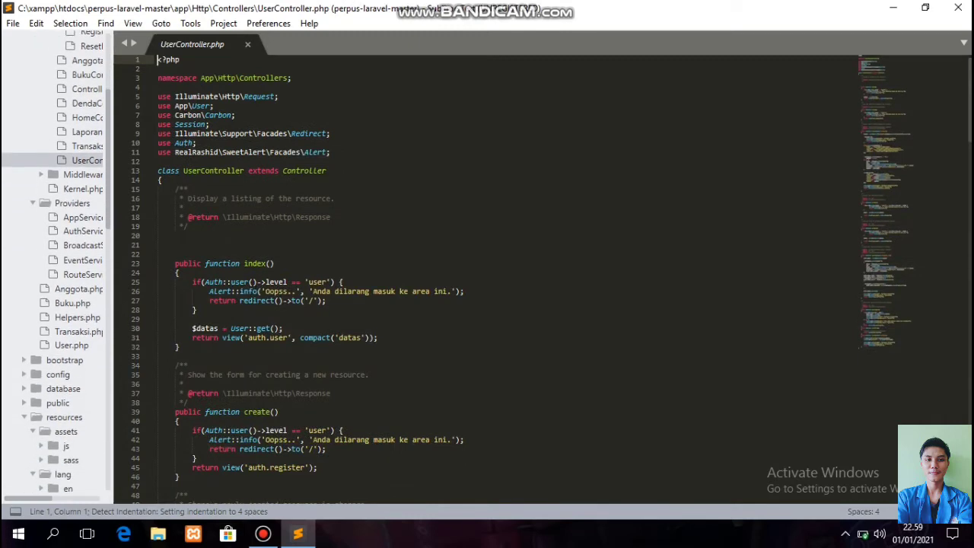
View the Anggota, Buku, Helpers, Transaksi and User model files.
{"action": "left_click", "coordinate": [76, 289]}
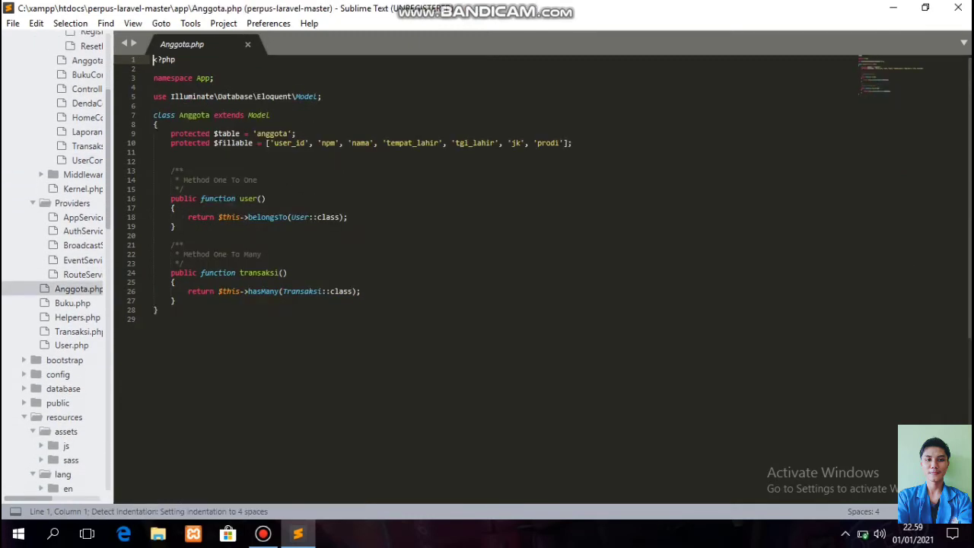
{"action": "left_click", "coordinate": [73, 303]}
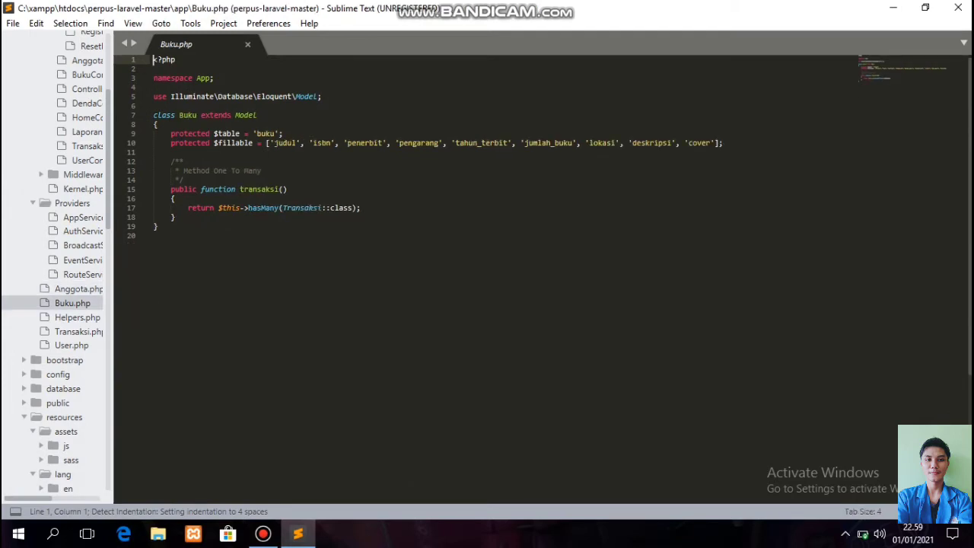
{"action": "left_click", "coordinate": [77, 318]}
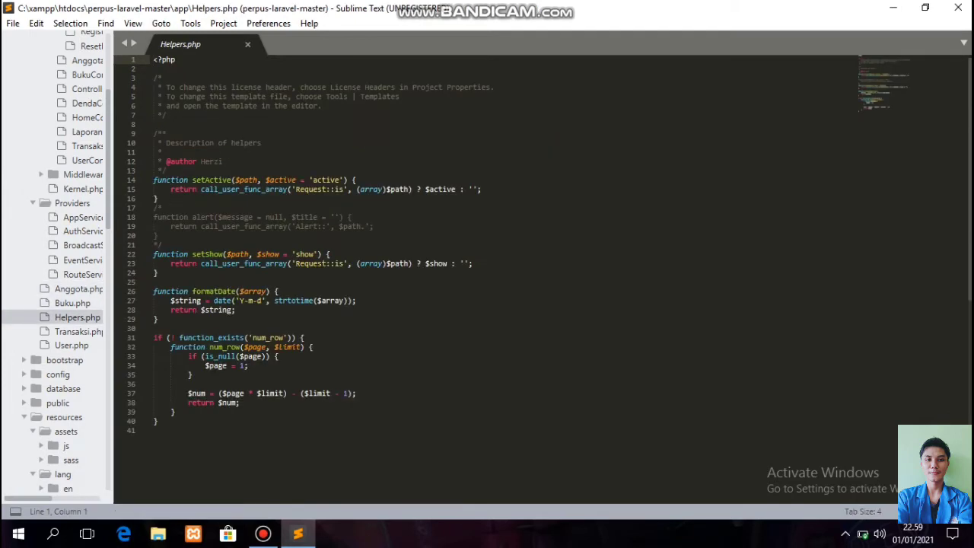
{"action": "left_click", "coordinate": [78, 332]}
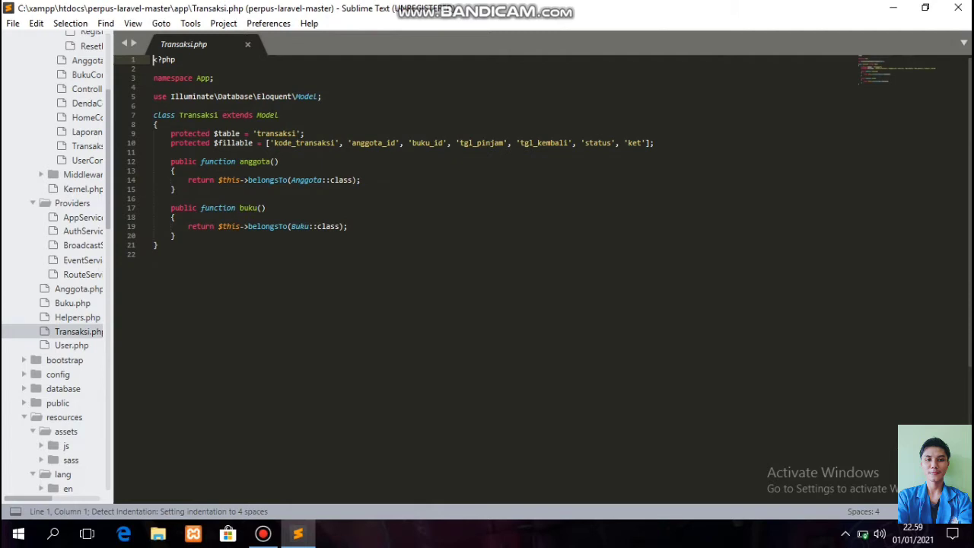
{"action": "left_click", "coordinate": [72, 345]}
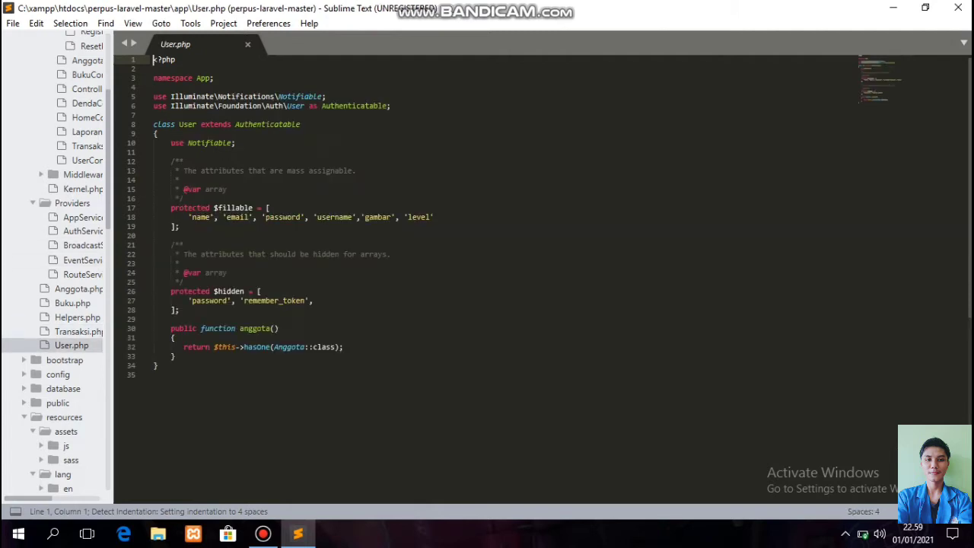
{"action": "scroll", "coordinate": [64, 320], "scroll_direction": "down", "scroll_amount": 5}
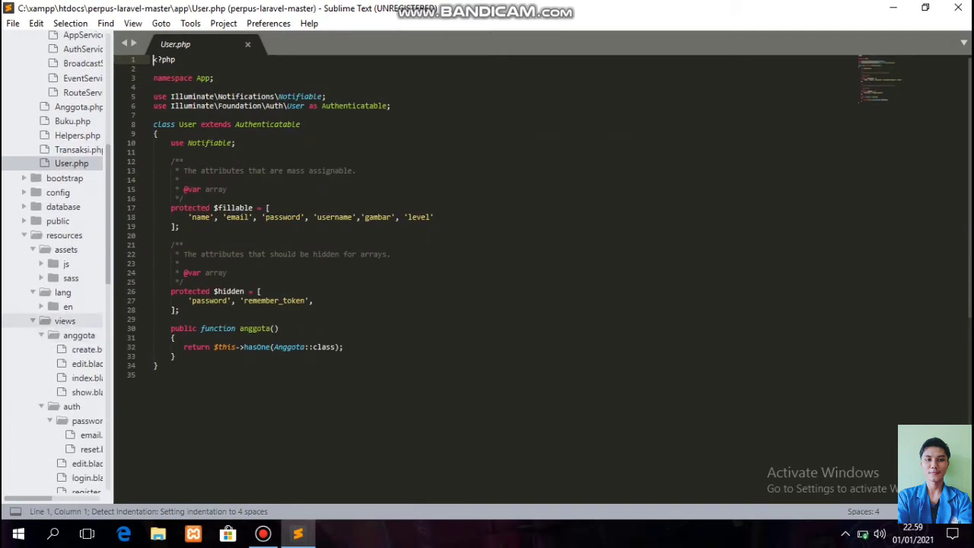
Re-expand the views folder and dismiss the low-battery warning.
{"action": "left_click", "coordinate": [65, 320]}
{"action": "left_click", "coordinate": [65, 320]}
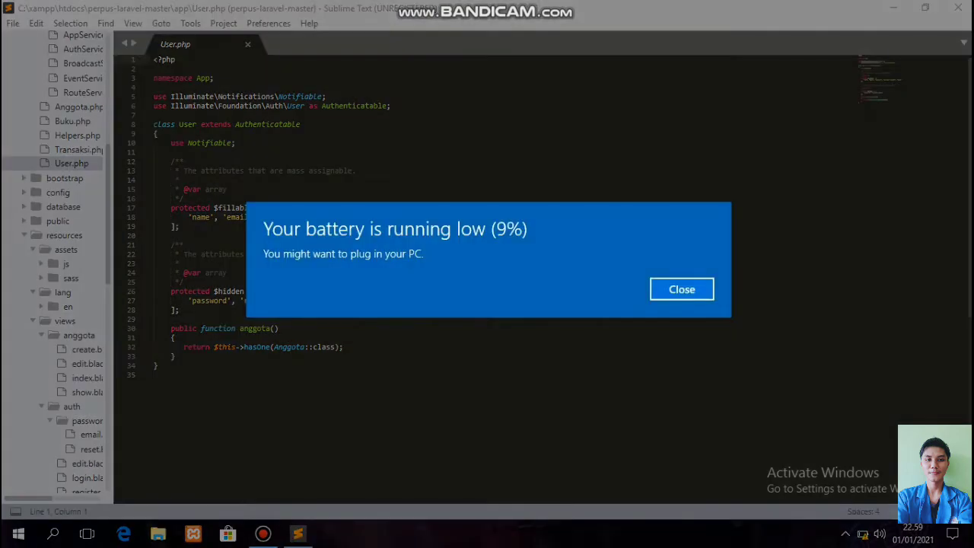
{"action": "left_click", "coordinate": [682, 289]}
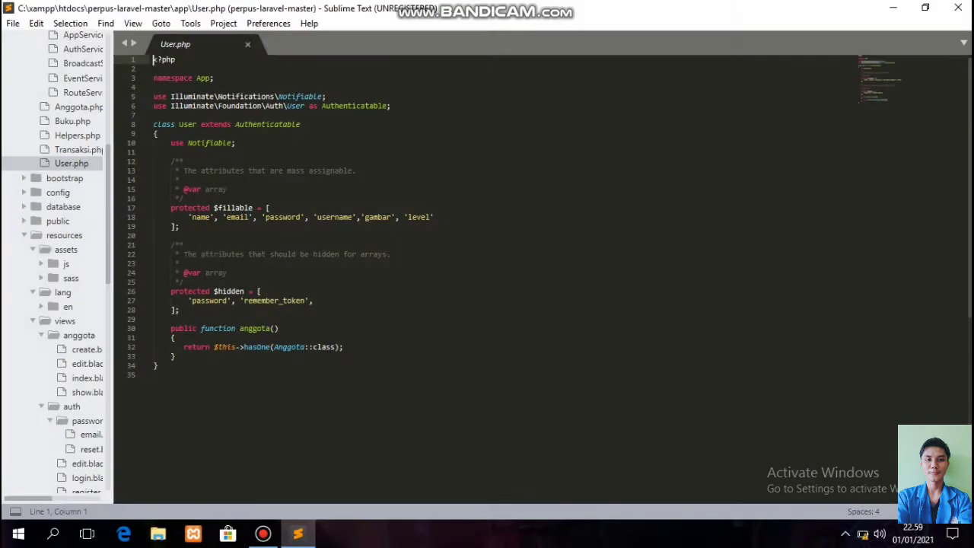
Review the anggota create, edit, index and show views.
{"action": "left_click", "coordinate": [86, 349]}
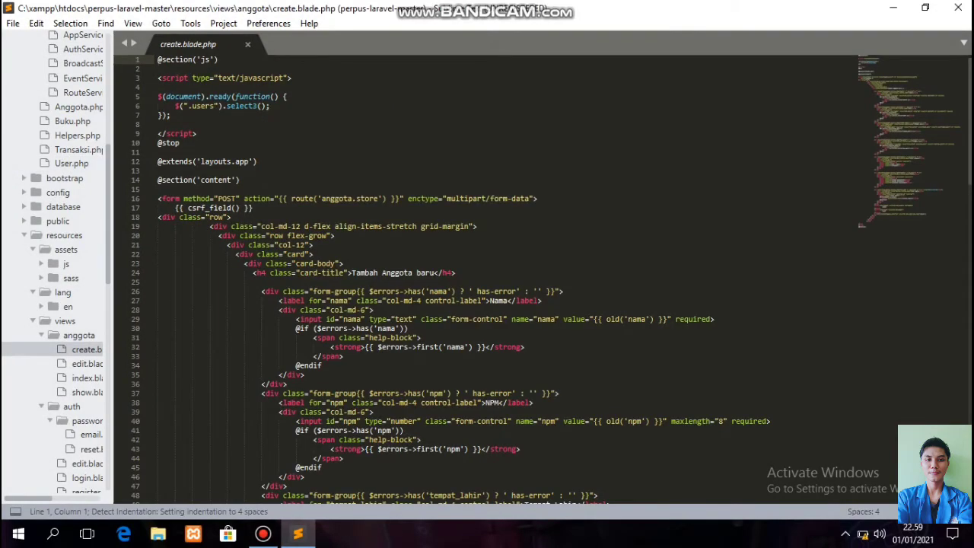
{"action": "left_click", "coordinate": [87, 363]}
{"action": "left_click", "coordinate": [87, 377]}
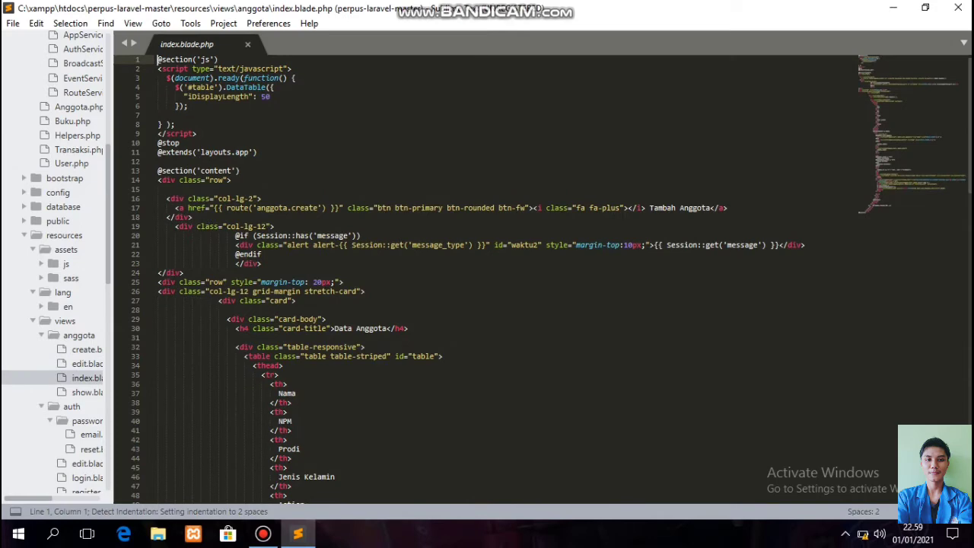
{"action": "left_click", "coordinate": [87, 392]}
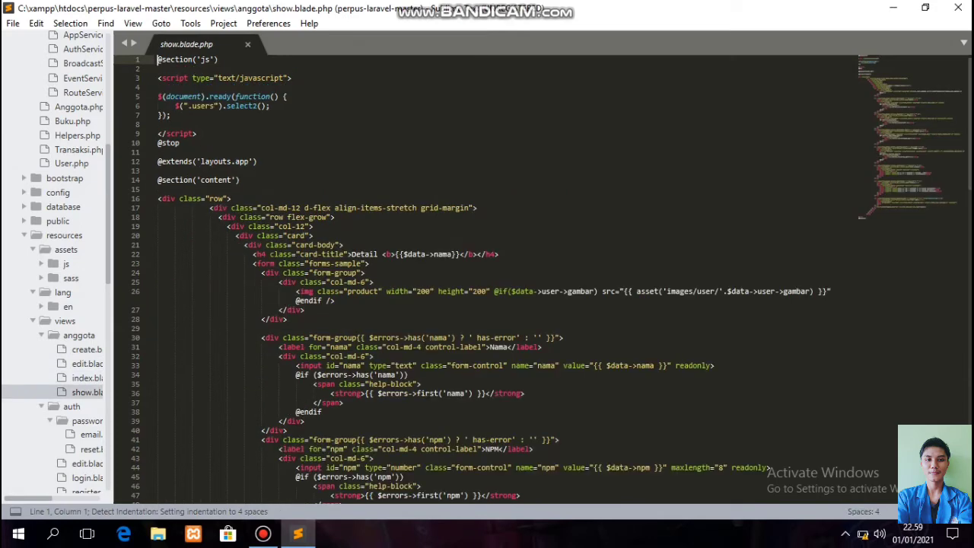
Review the auth views: password reset email and form, edit, login, register, reset, show, user list.
{"action": "scroll", "coordinate": [57, 262], "scroll_direction": "down", "scroll_amount": 3}
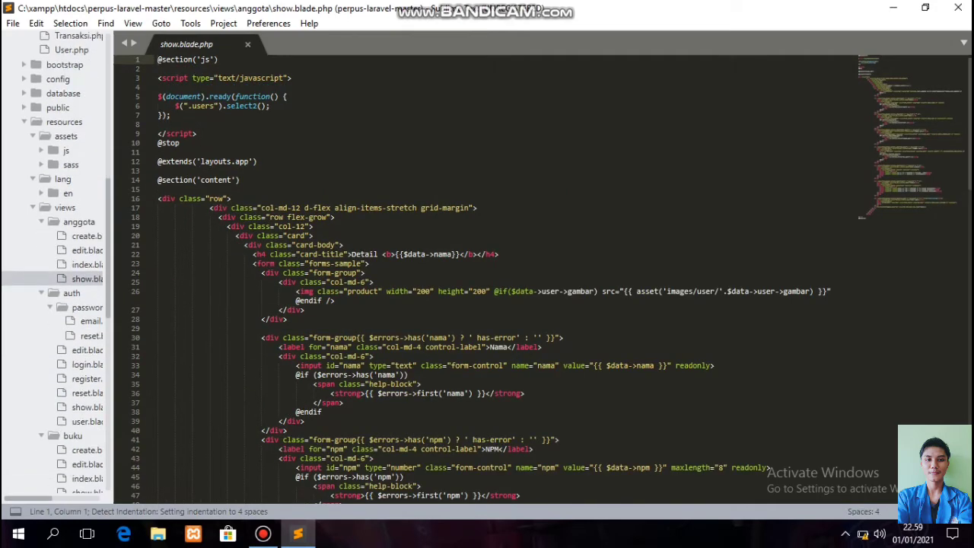
{"action": "left_click", "coordinate": [72, 292]}
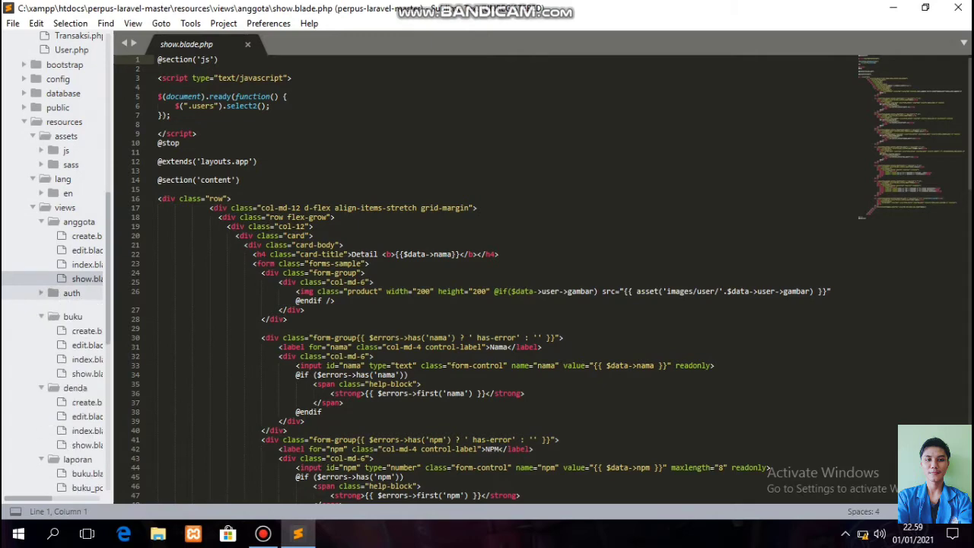
{"action": "left_click", "coordinate": [71, 293]}
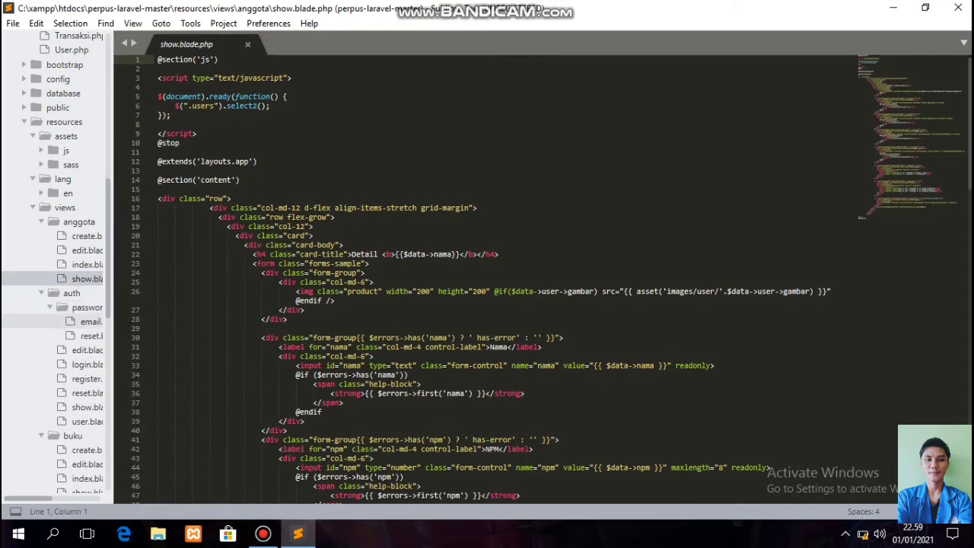
{"action": "left_click", "coordinate": [90, 322]}
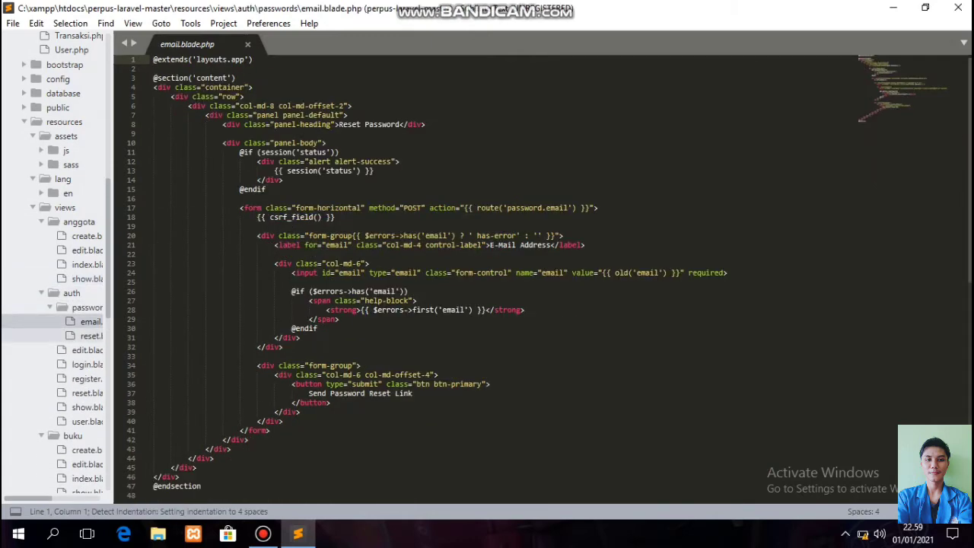
{"action": "left_click", "coordinate": [90, 335]}
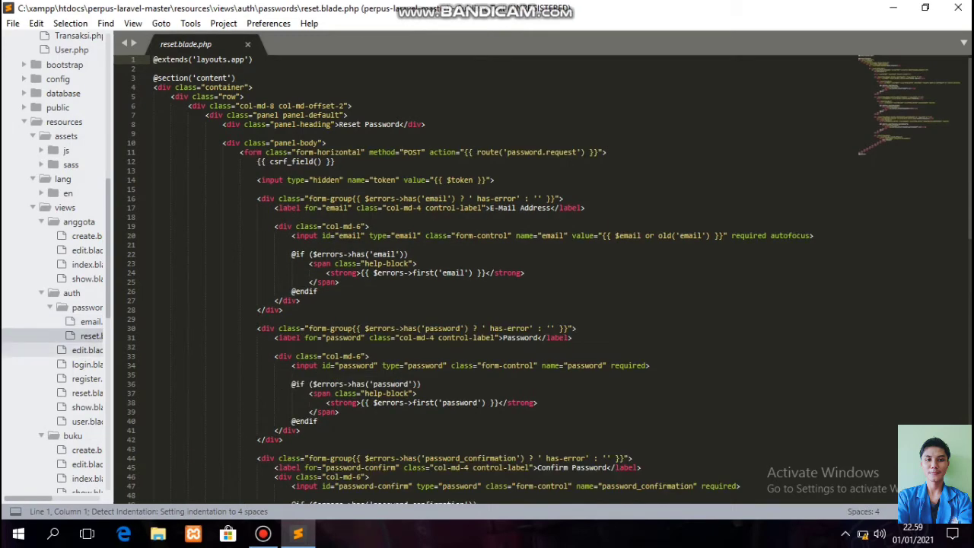
{"action": "left_click", "coordinate": [86, 350]}
{"action": "left_click", "coordinate": [87, 364]}
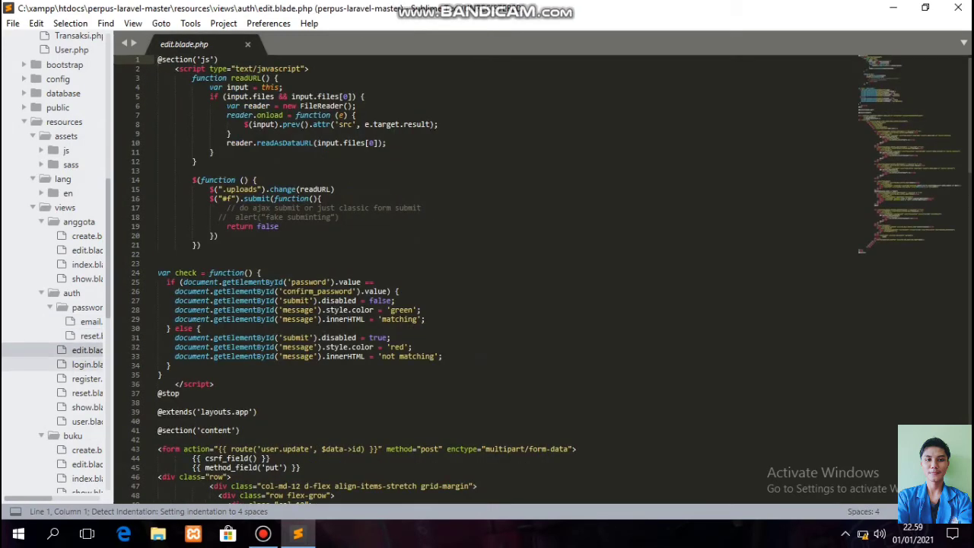
{"action": "left_click", "coordinate": [86, 378]}
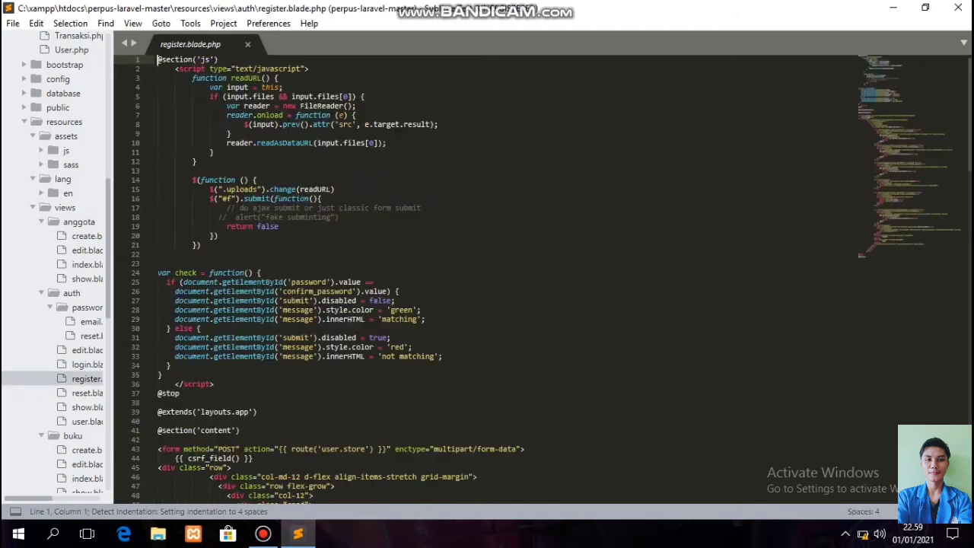
{"action": "left_click", "coordinate": [87, 393]}
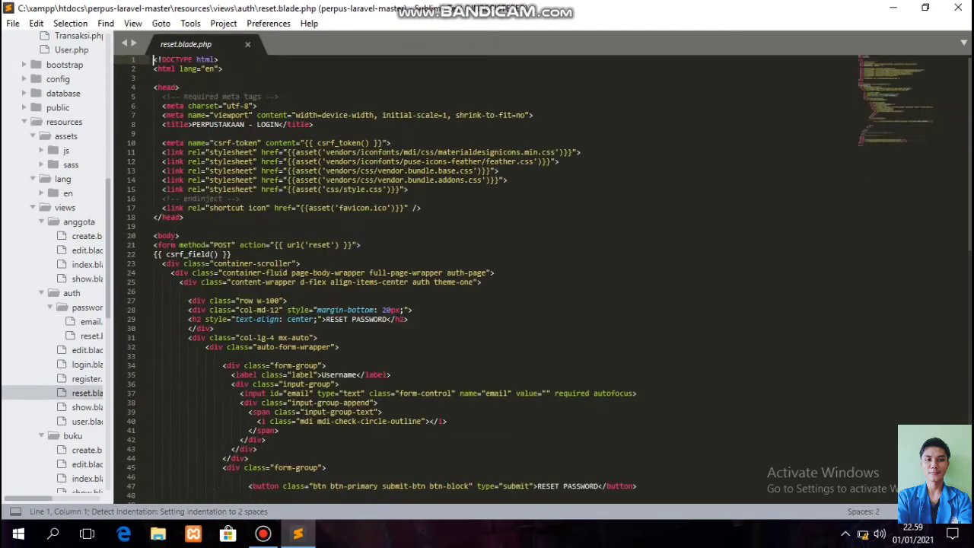
{"action": "left_click", "coordinate": [87, 407]}
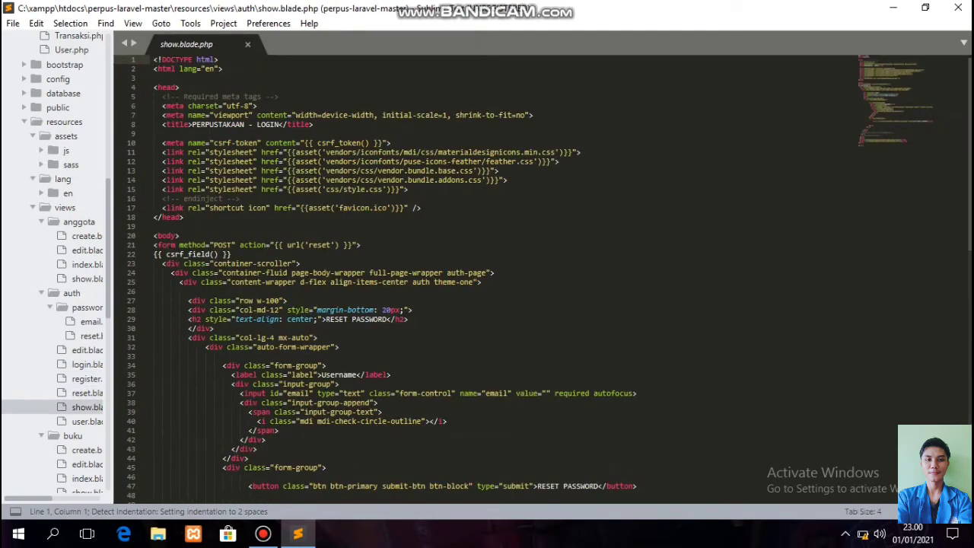
{"action": "left_click", "coordinate": [87, 421]}
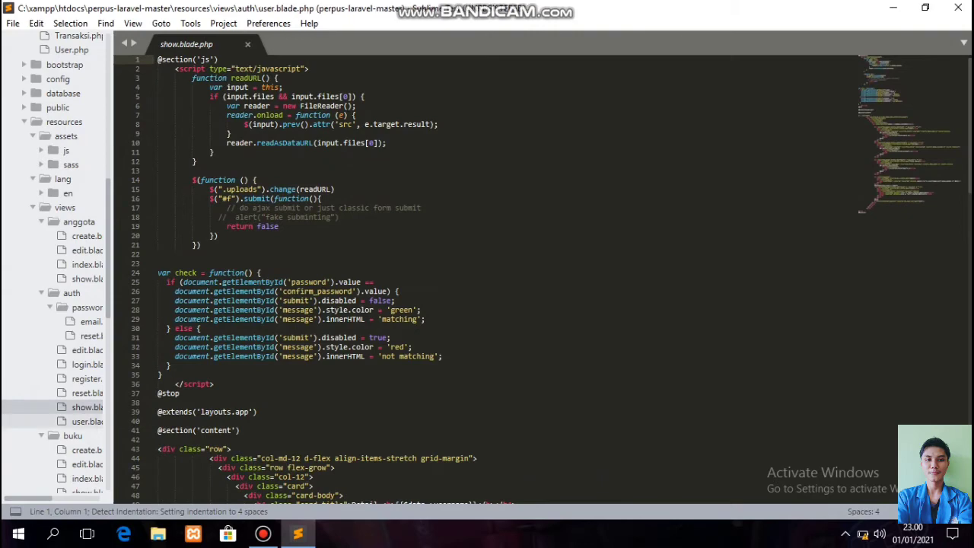
Review the buku create, edit, index and show views.
{"action": "scroll", "coordinate": [84, 380], "scroll_direction": "down", "scroll_amount": 3}
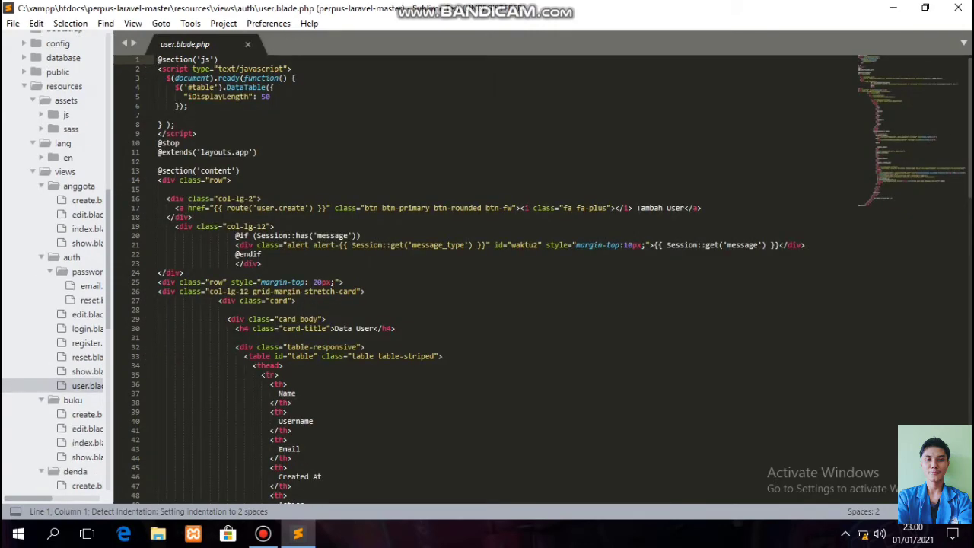
{"action": "left_click", "coordinate": [86, 358]}
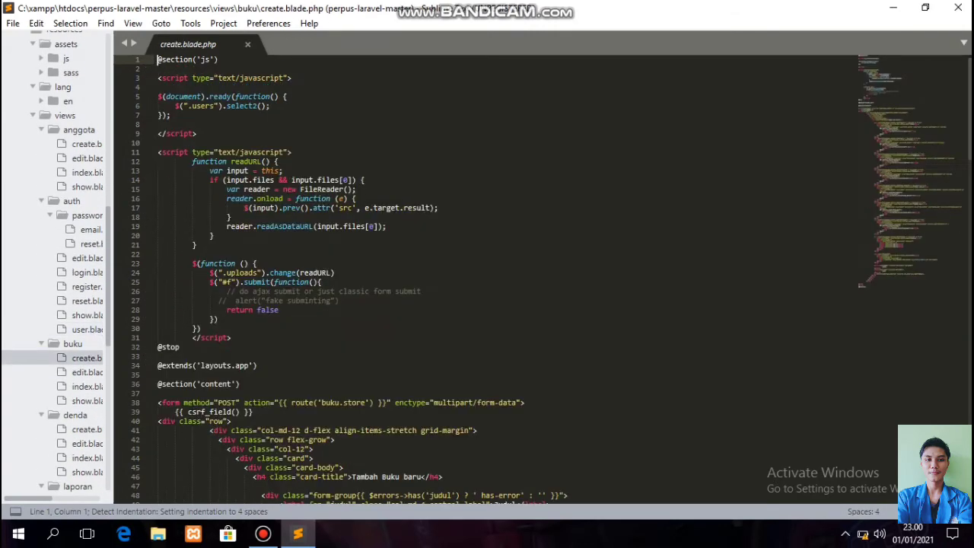
{"action": "left_click", "coordinate": [87, 372]}
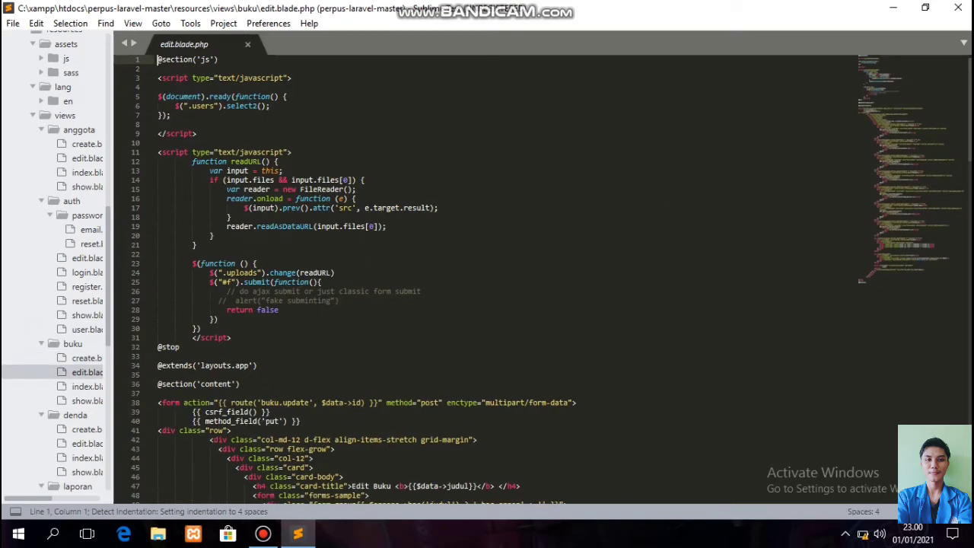
{"action": "left_click", "coordinate": [87, 386]}
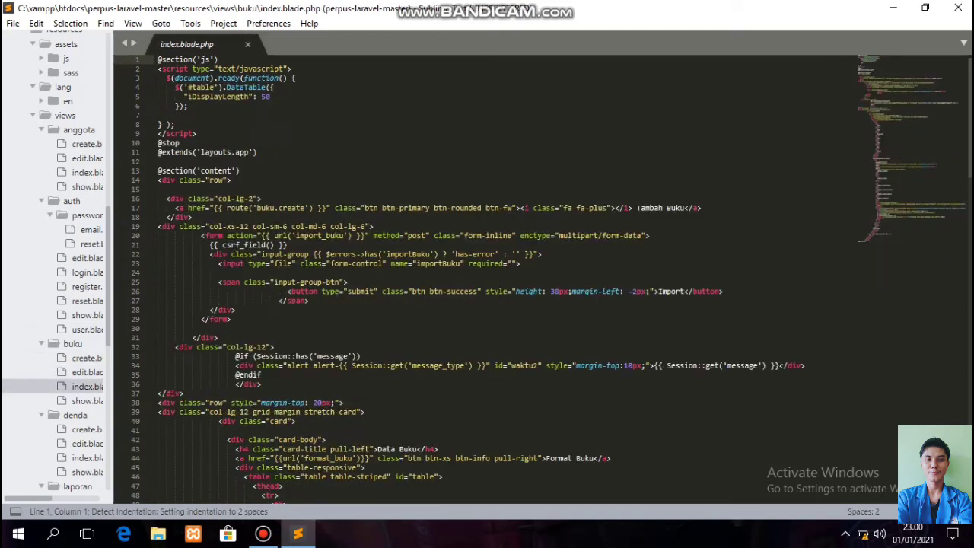
{"action": "left_click", "coordinate": [86, 400]}
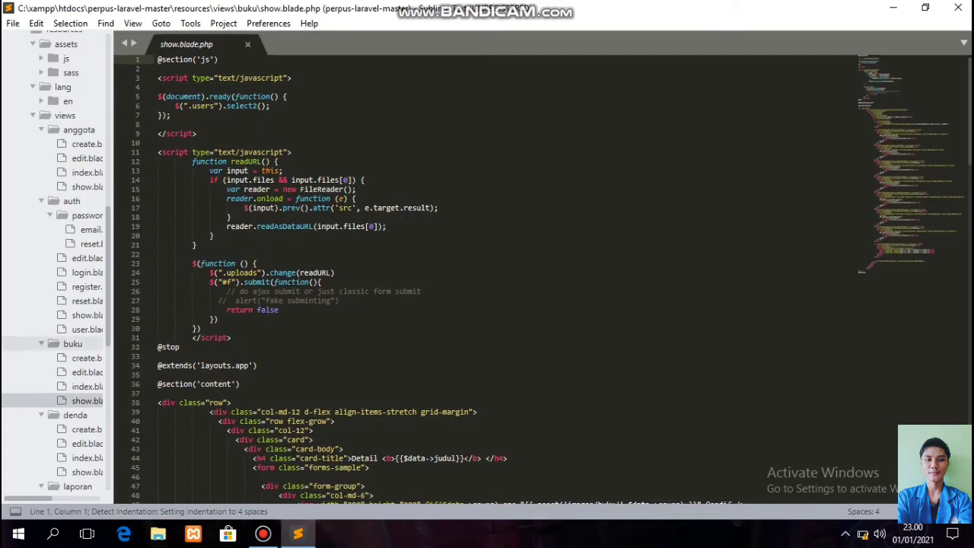
Review the denda create, edit, index and show views.
{"action": "scroll", "coordinate": [76, 350], "scroll_direction": "down", "scroll_amount": 2}
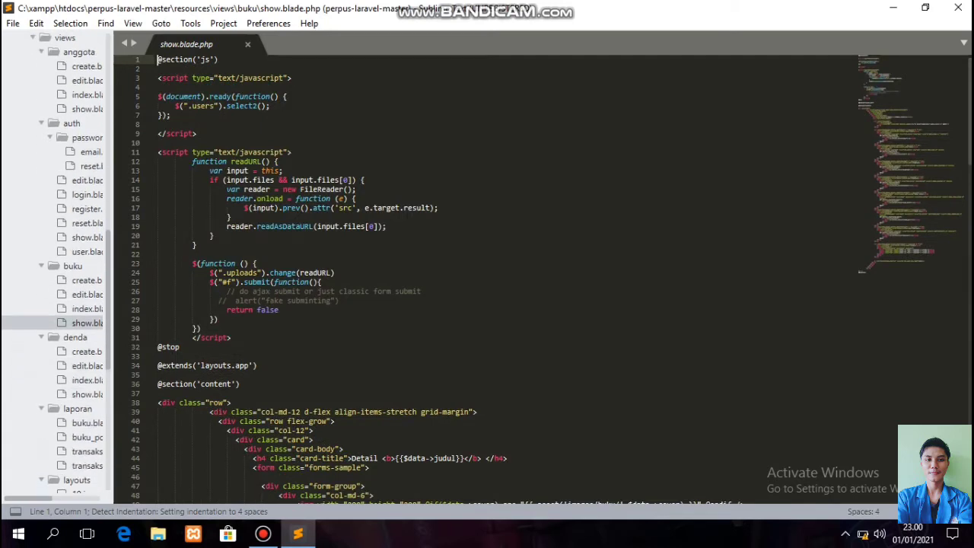
{"action": "left_click", "coordinate": [87, 351]}
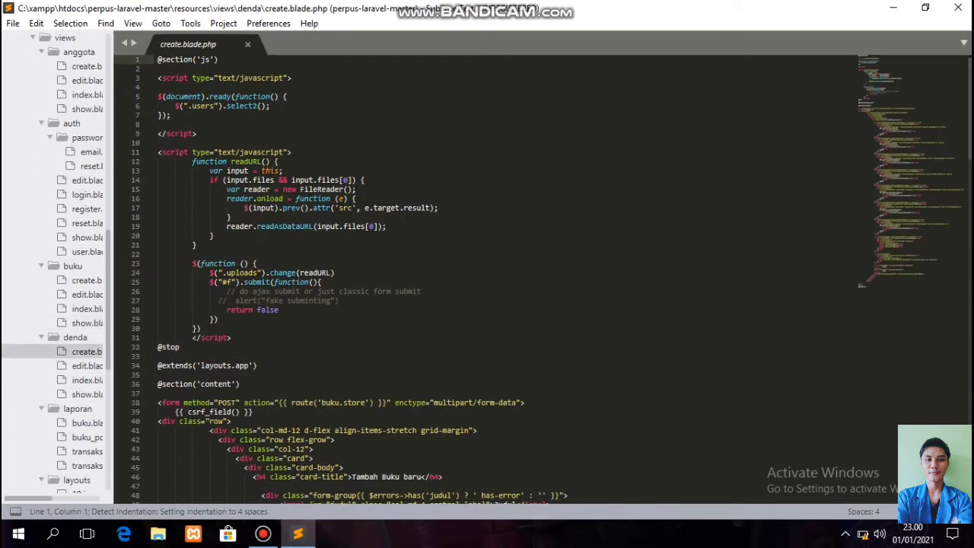
{"action": "left_click", "coordinate": [87, 365]}
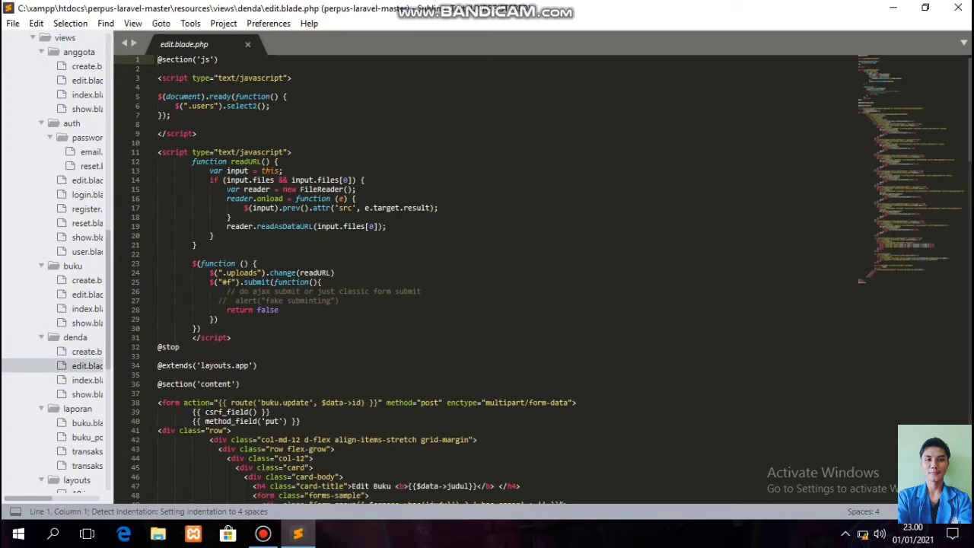
{"action": "left_click", "coordinate": [86, 379]}
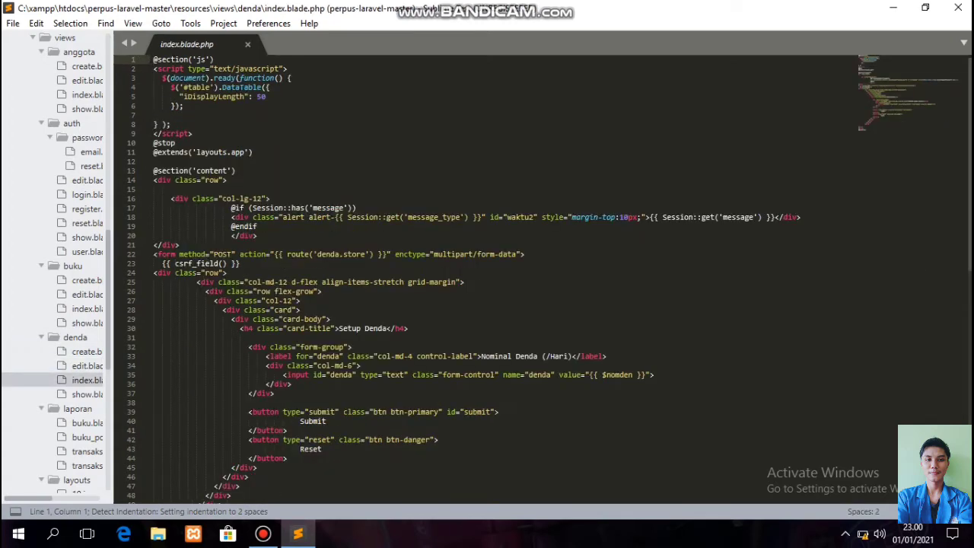
{"action": "left_click", "coordinate": [86, 394]}
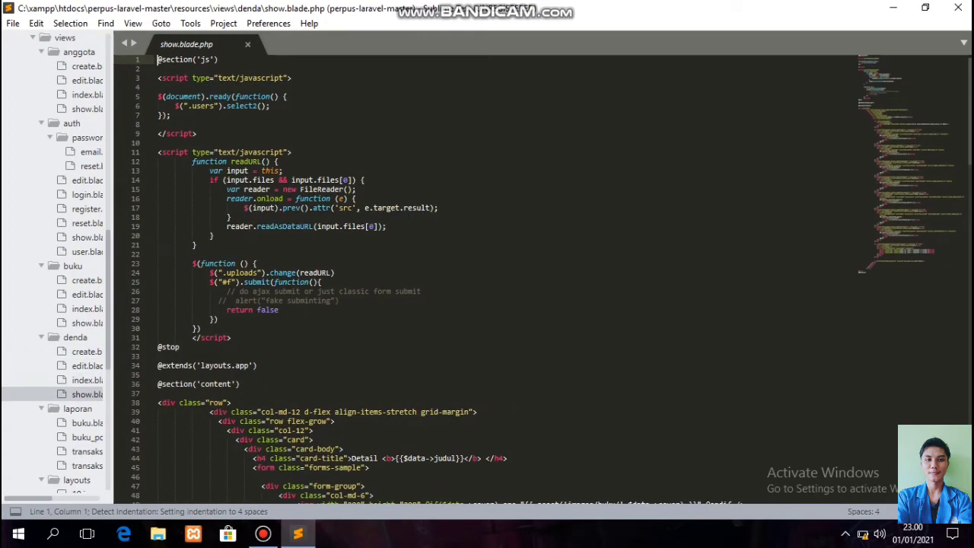
Review the laporan views: buku, buku_pdf, transaksi and transaksi_pdf.
{"action": "scroll", "coordinate": [76, 342], "scroll_direction": "down", "scroll_amount": 3}
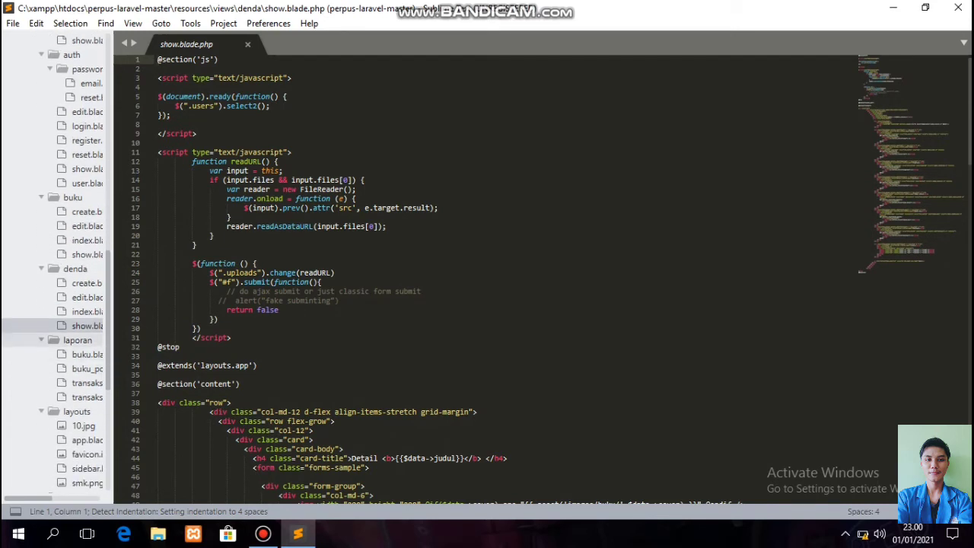
{"action": "left_click", "coordinate": [87, 354]}
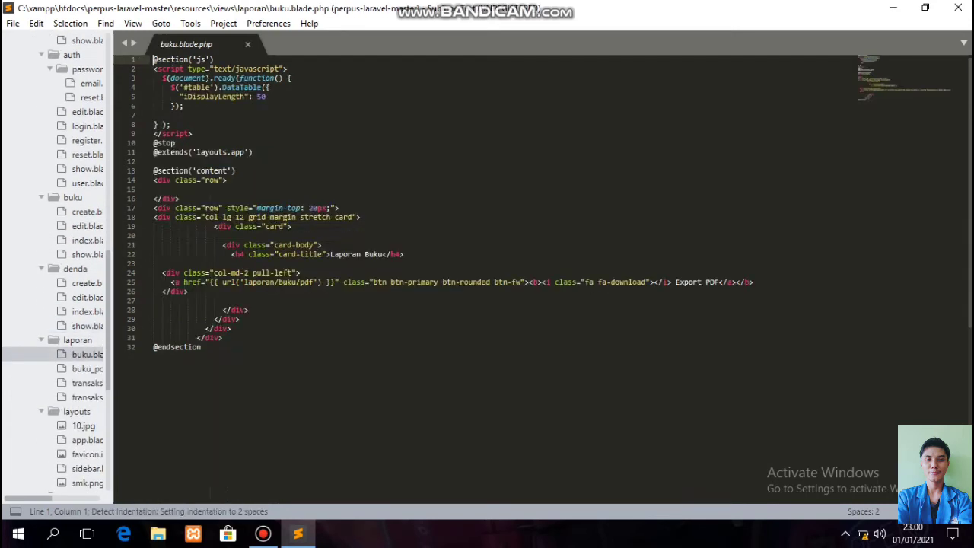
{"action": "left_click", "coordinate": [87, 368]}
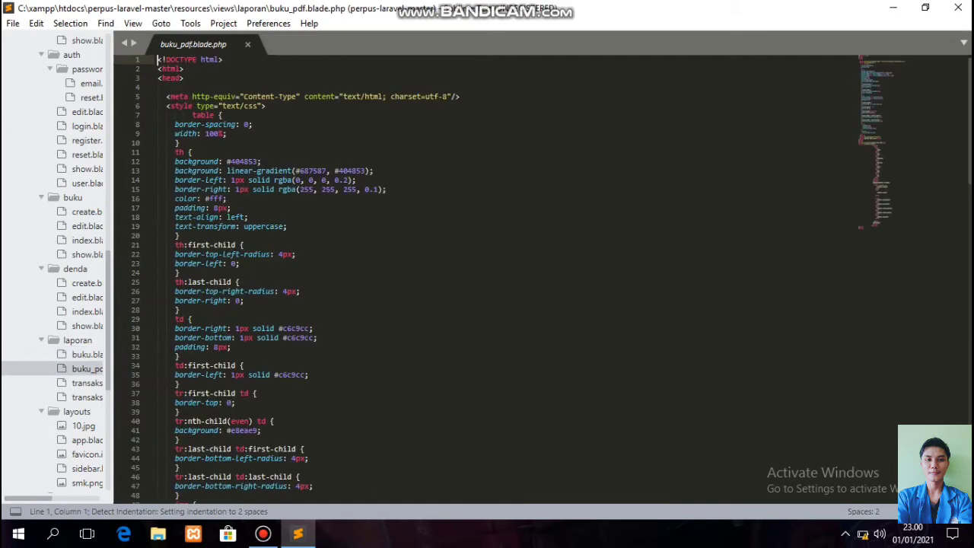
{"action": "left_click", "coordinate": [87, 383]}
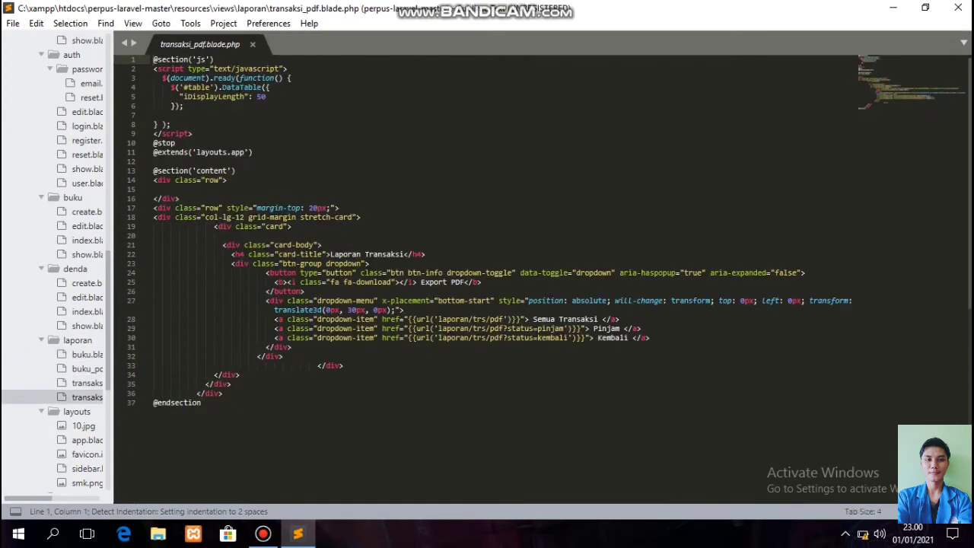
{"action": "left_click", "coordinate": [86, 397]}
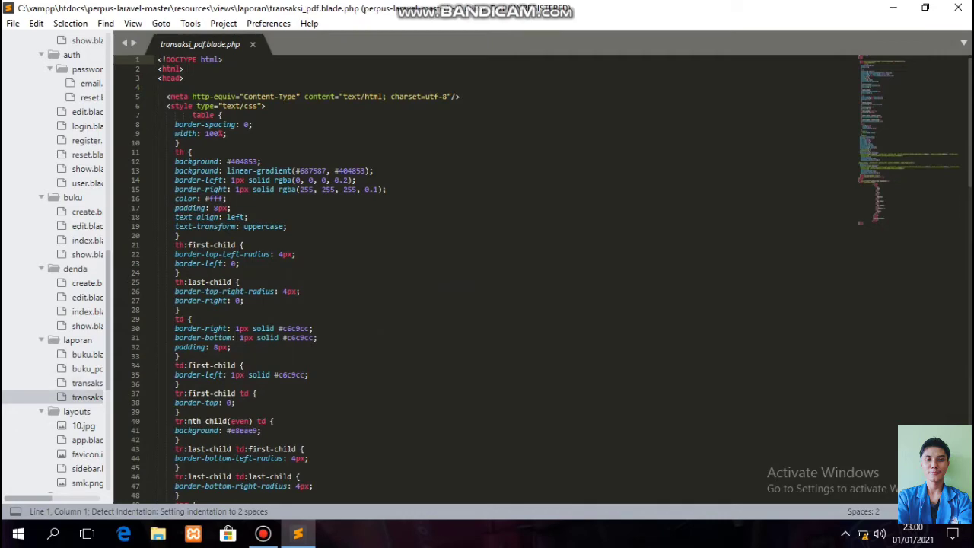
Review the transaksi create, index and show views, home, welcome, and routes/web.php.
{"action": "scroll", "coordinate": [86, 380], "scroll_direction": "down", "scroll_amount": 3}
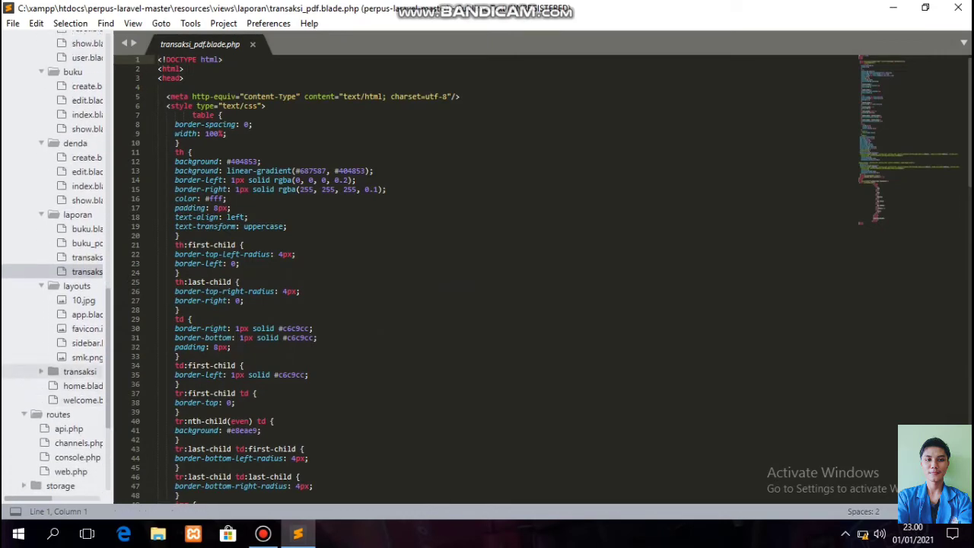
{"action": "left_click", "coordinate": [80, 371]}
{"action": "left_click", "coordinate": [87, 385]}
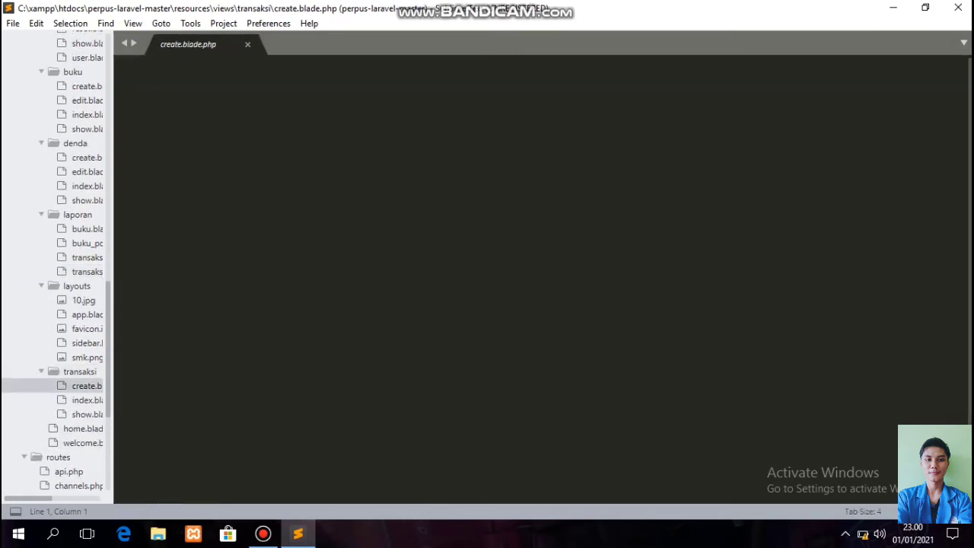
{"action": "left_click", "coordinate": [86, 399]}
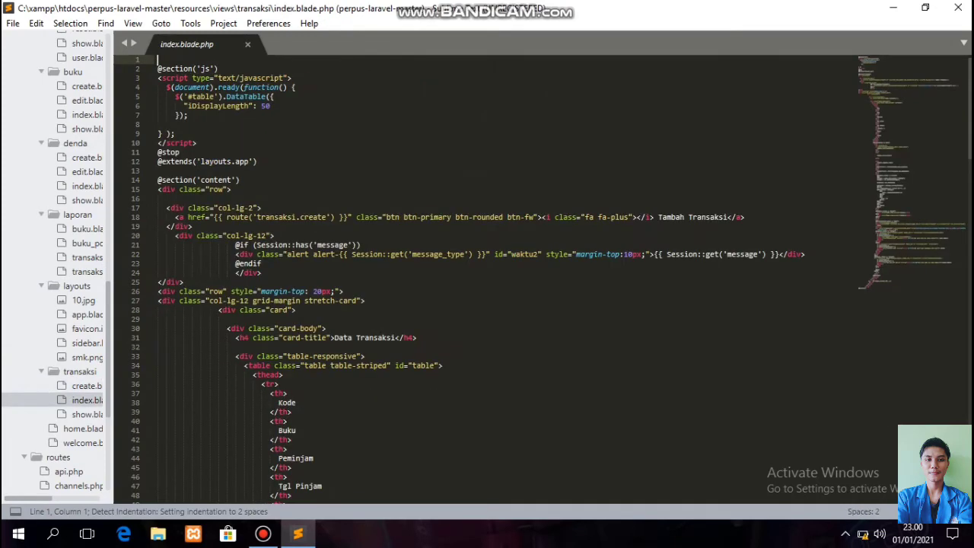
{"action": "left_click", "coordinate": [87, 414]}
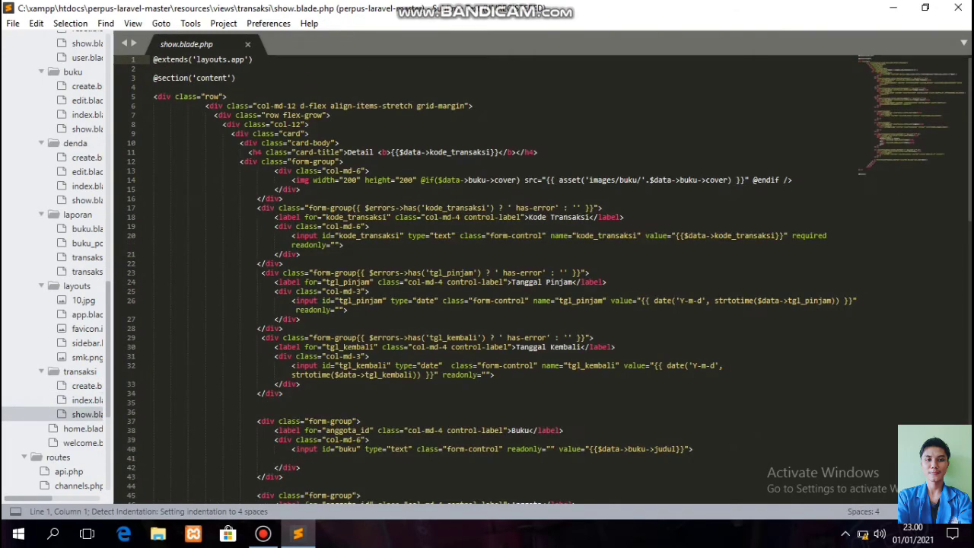
{"action": "left_click", "coordinate": [83, 428]}
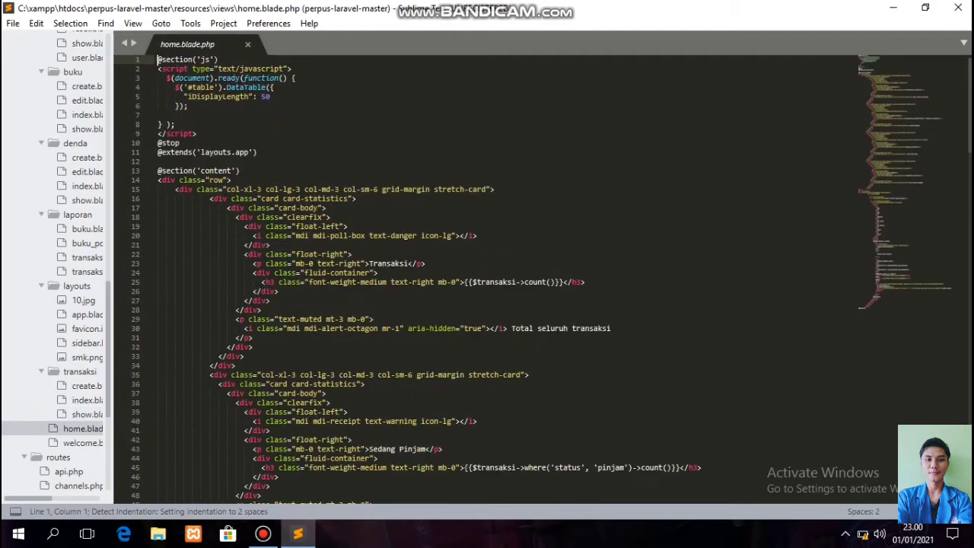
{"action": "left_click", "coordinate": [83, 442]}
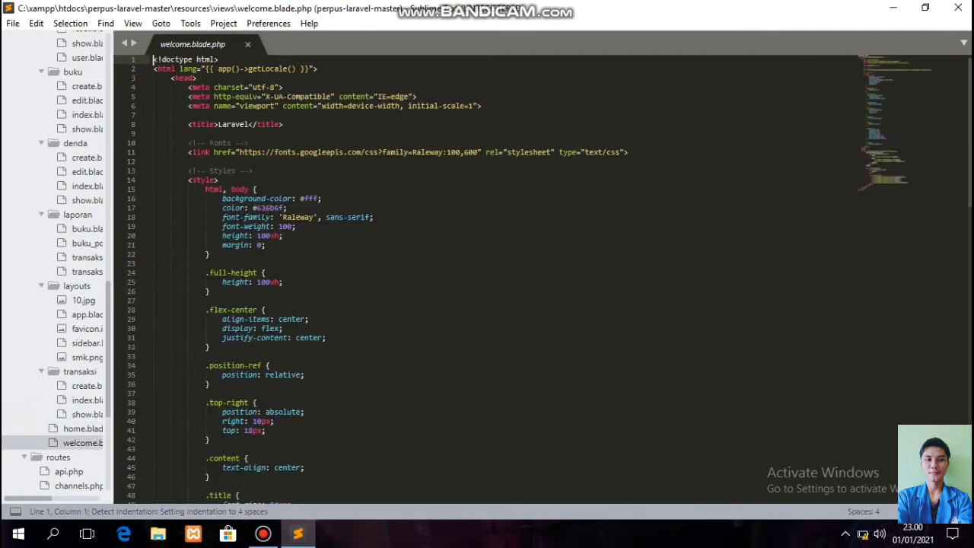
{"action": "scroll", "coordinate": [53, 404], "scroll_direction": "down", "scroll_amount": 5}
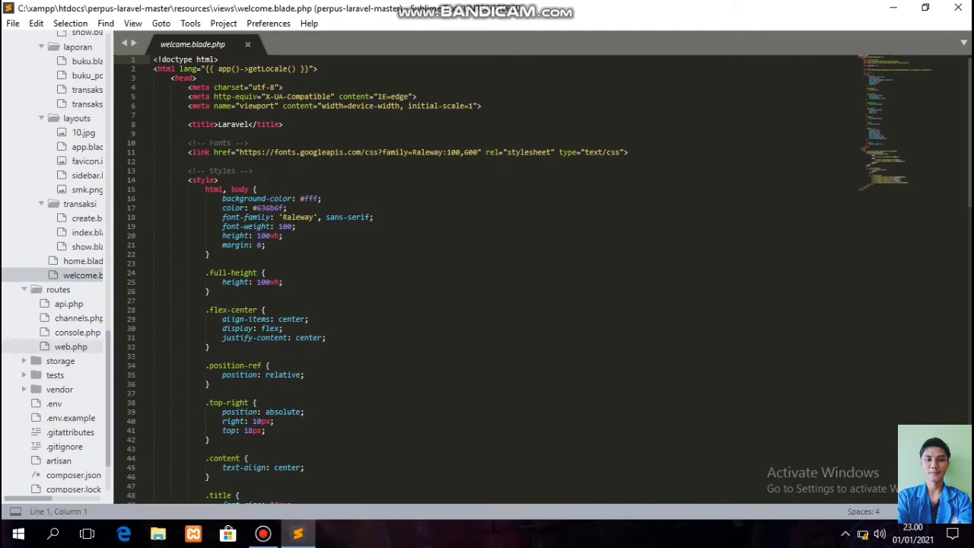
{"action": "left_click", "coordinate": [70, 346]}
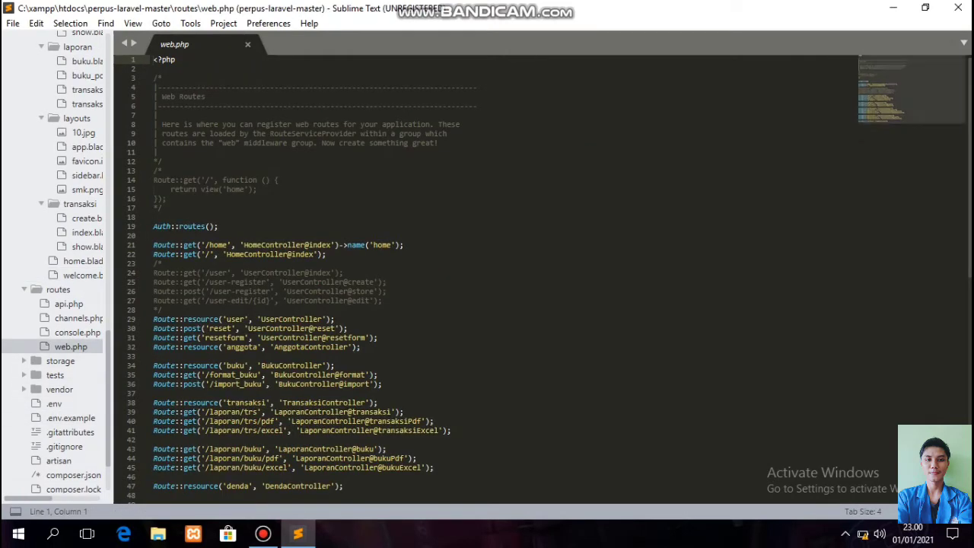
{"action": "scroll", "coordinate": [487, 282], "scroll_direction": "down", "scroll_amount": 3}
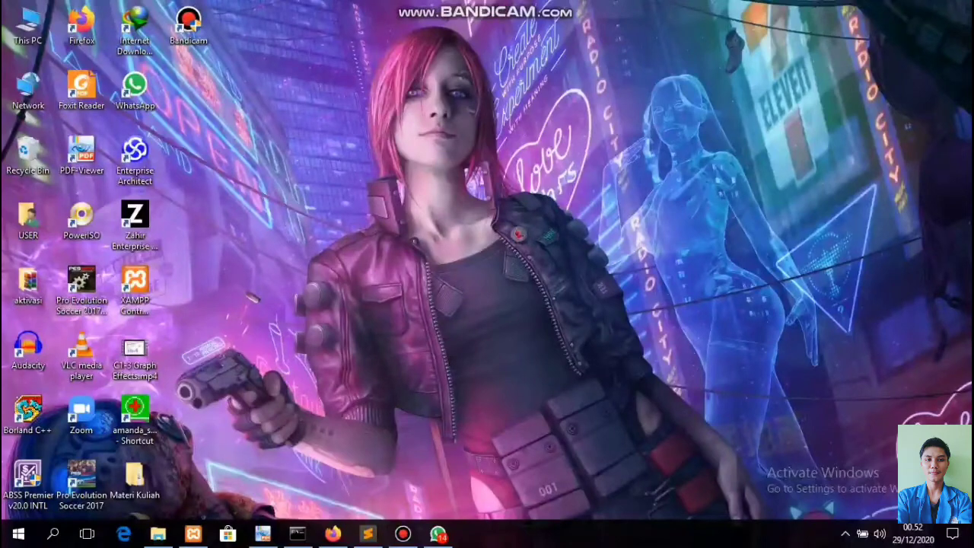
Browse the anggota, buku, denda, migrations, transaksi, transdenda and users tables in phpMyAdmin.
{"action": "left_click", "coordinate": [333, 534]}
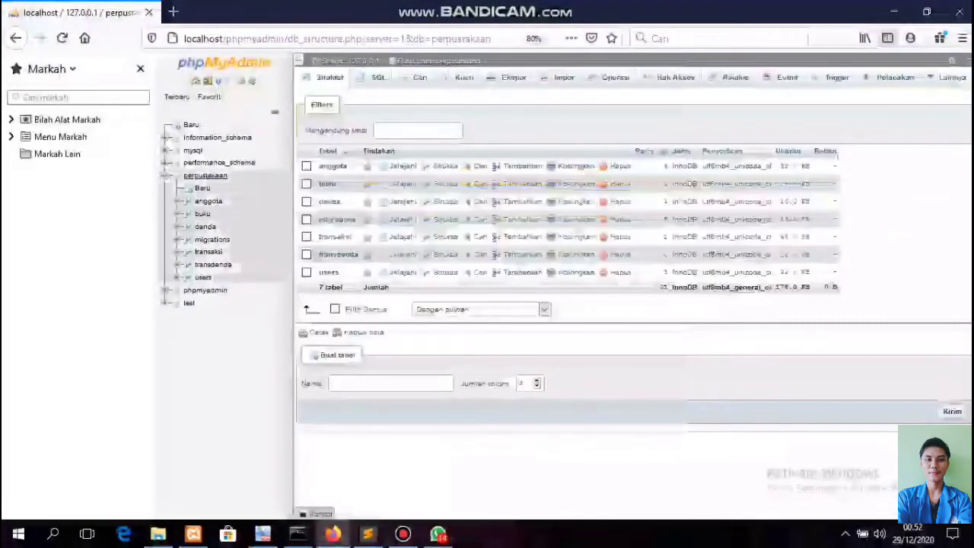
{"action": "left_click", "coordinate": [223, 200]}
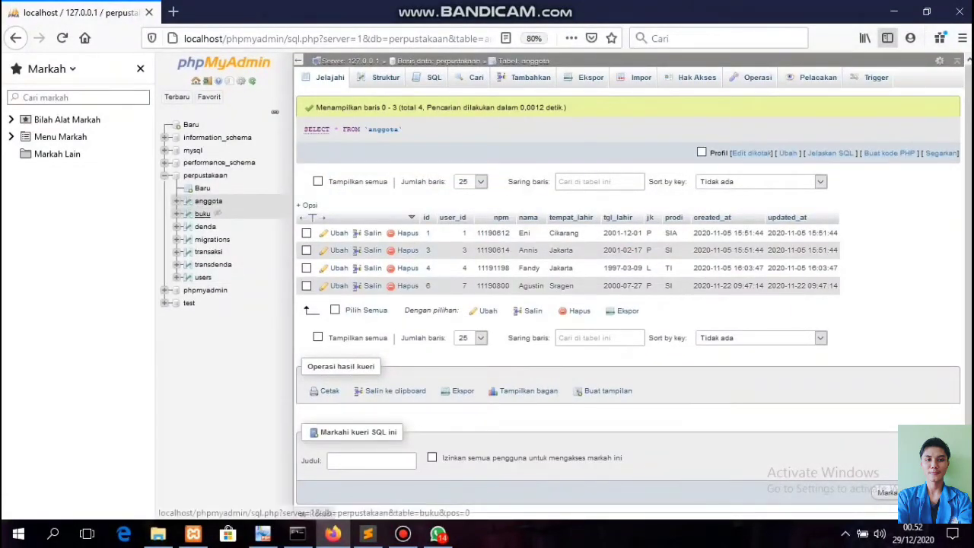
{"action": "left_click", "coordinate": [202, 214]}
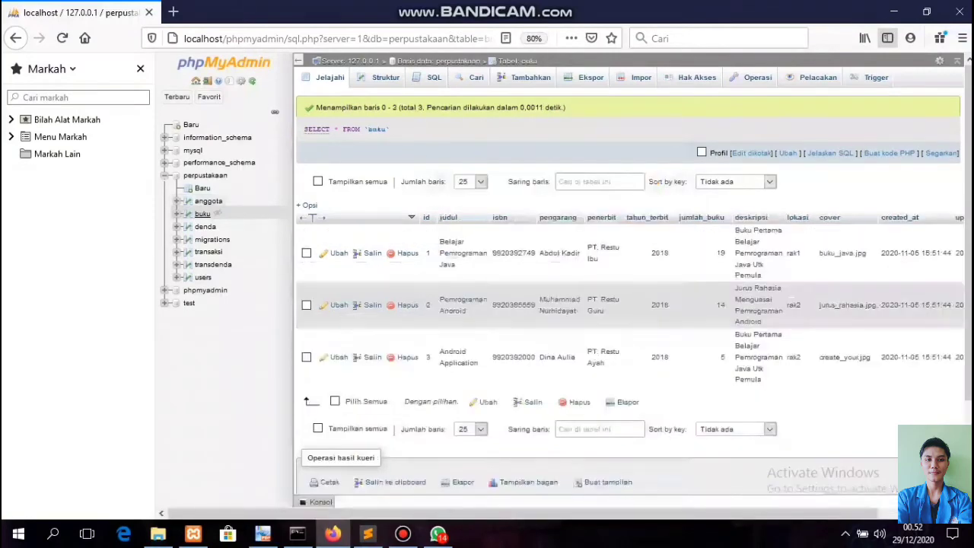
{"action": "left_click", "coordinate": [205, 227]}
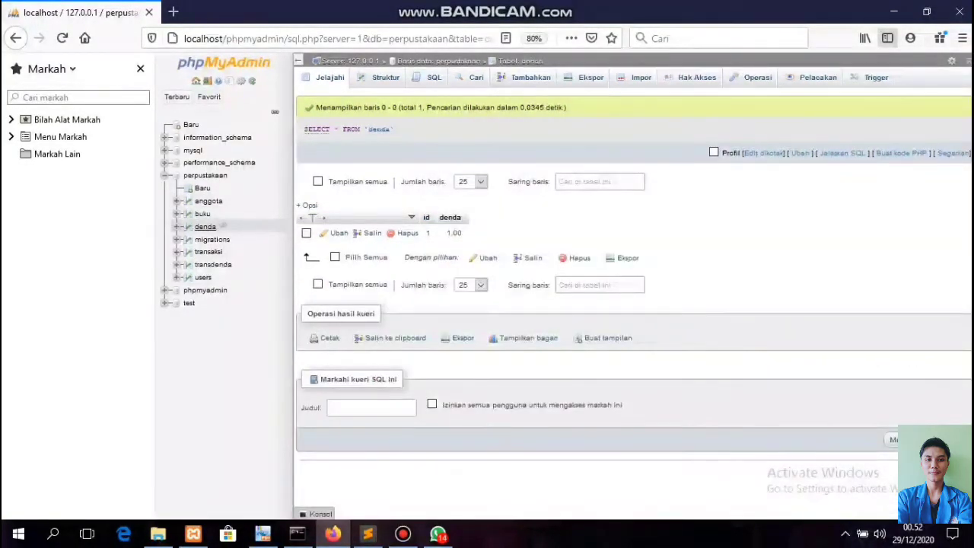
{"action": "left_click", "coordinate": [234, 238]}
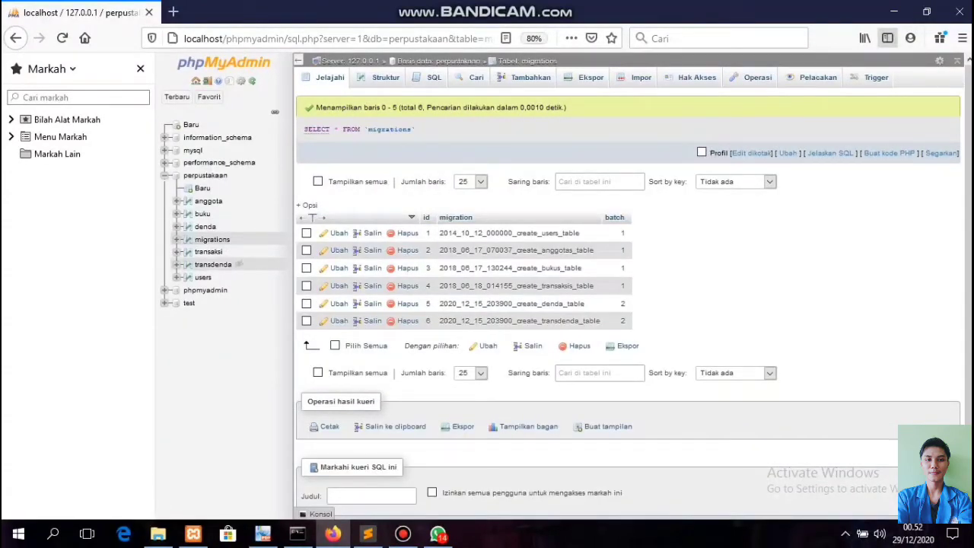
{"action": "left_click", "coordinate": [208, 252]}
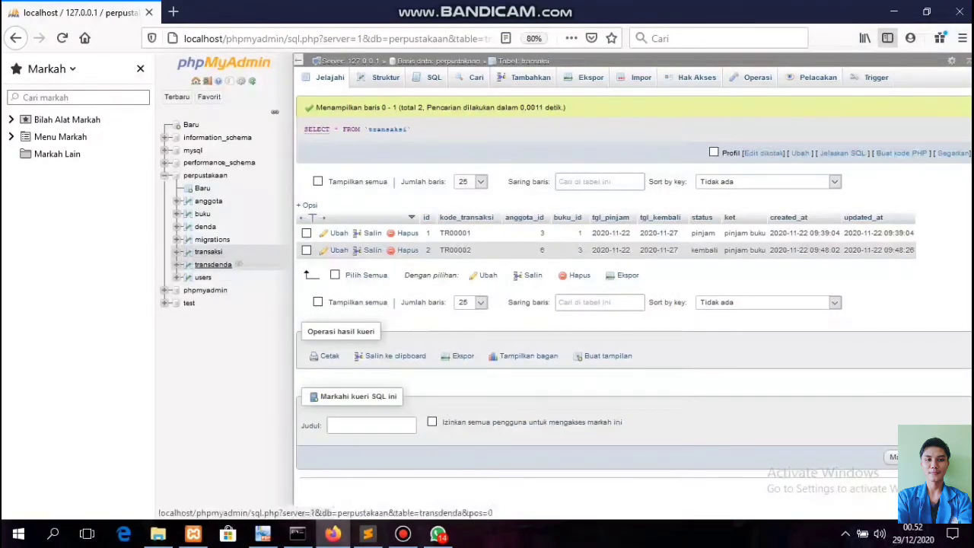
{"action": "left_click", "coordinate": [213, 264]}
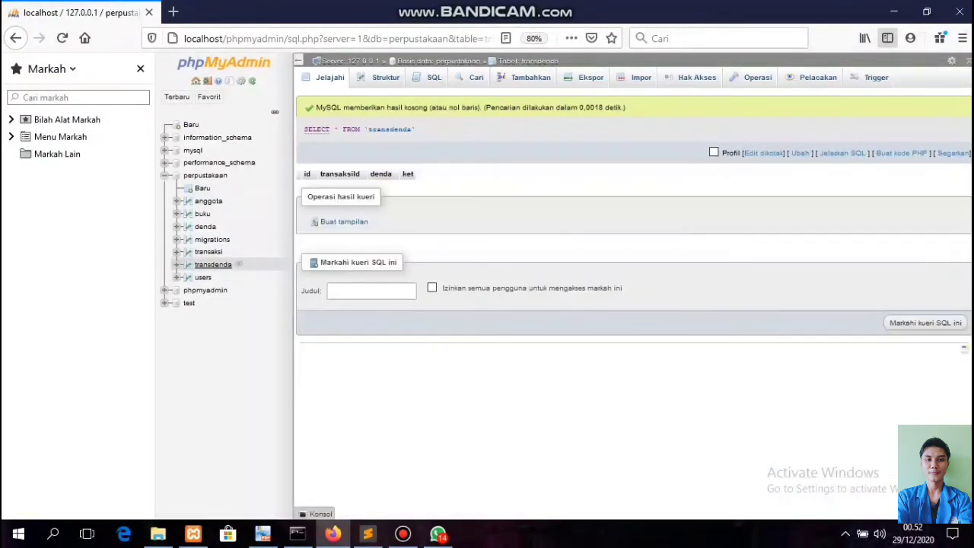
{"action": "left_click", "coordinate": [202, 277]}
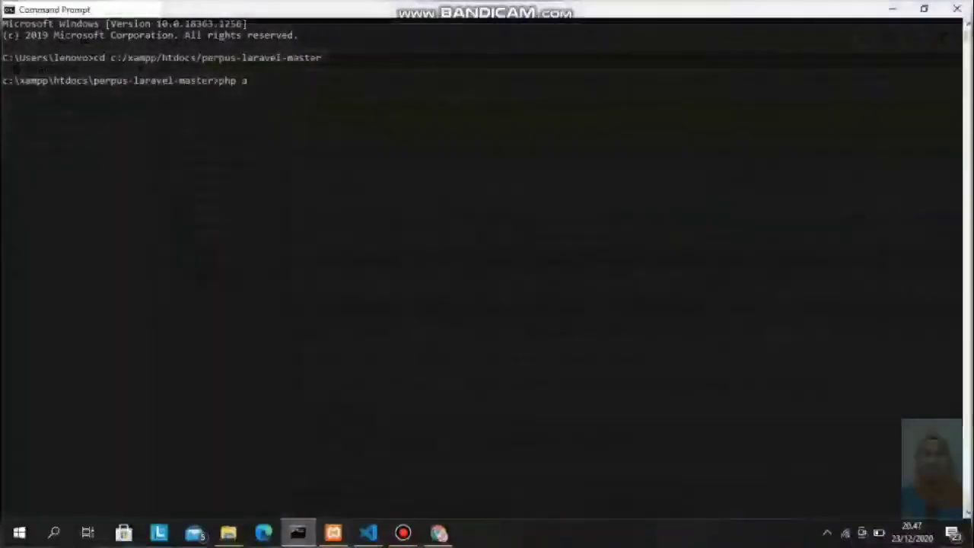
{"action": "type", "text": "rtisa"}
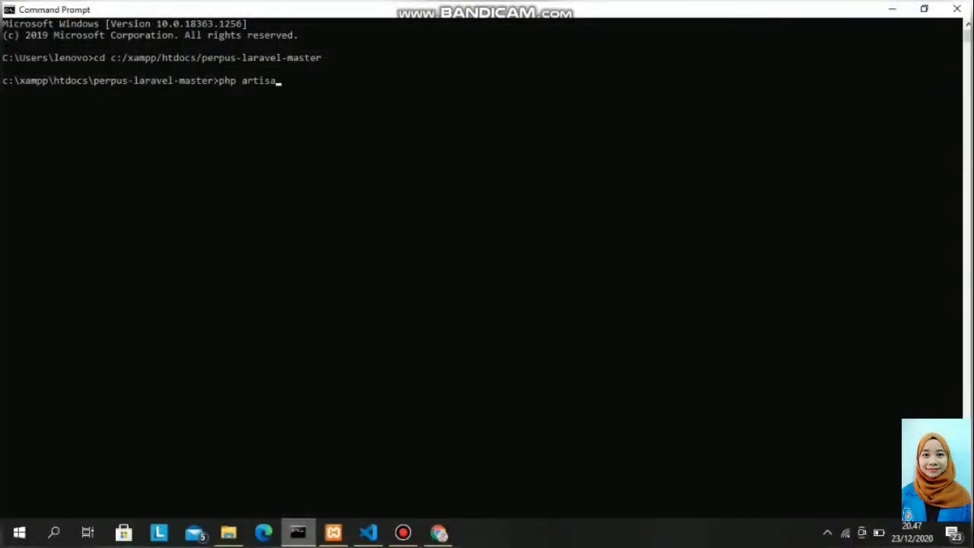
{"action": "type", "text": "n serve"}
{"action": "key", "text": "Return"}
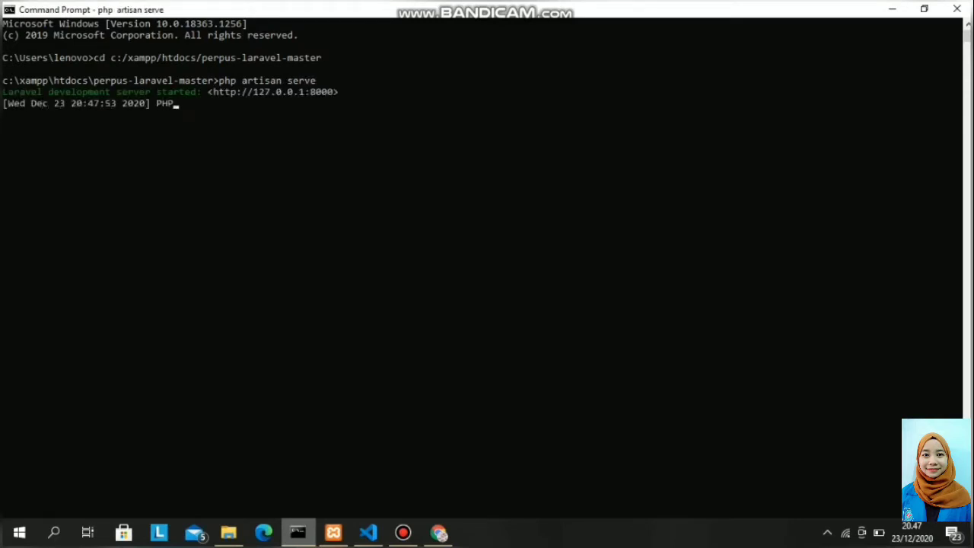
{"action": "left_click", "coordinate": [893, 9]}
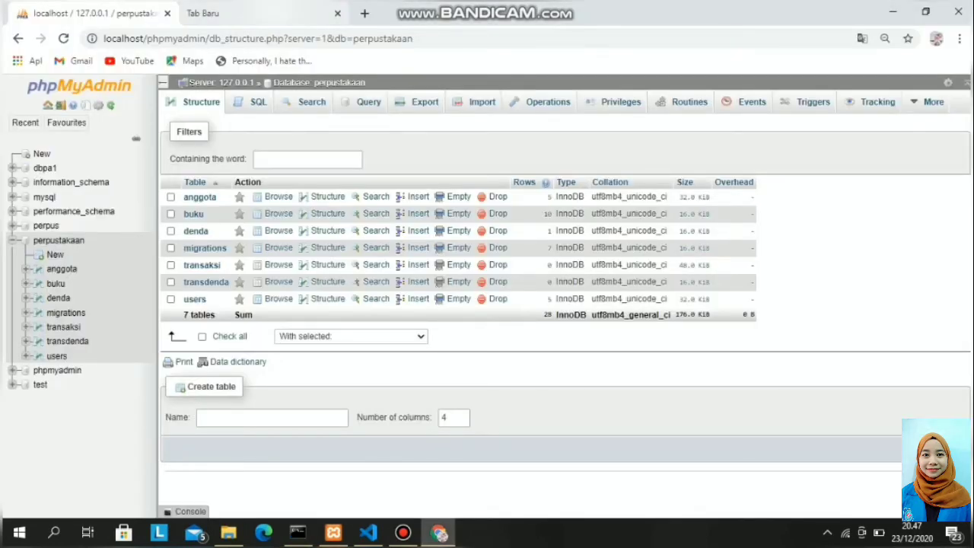
Load the app's login page at localhost:8000/login in a new tab.
{"action": "key", "text": "ctrl+Tab"}
{"action": "type", "text": "lo"}
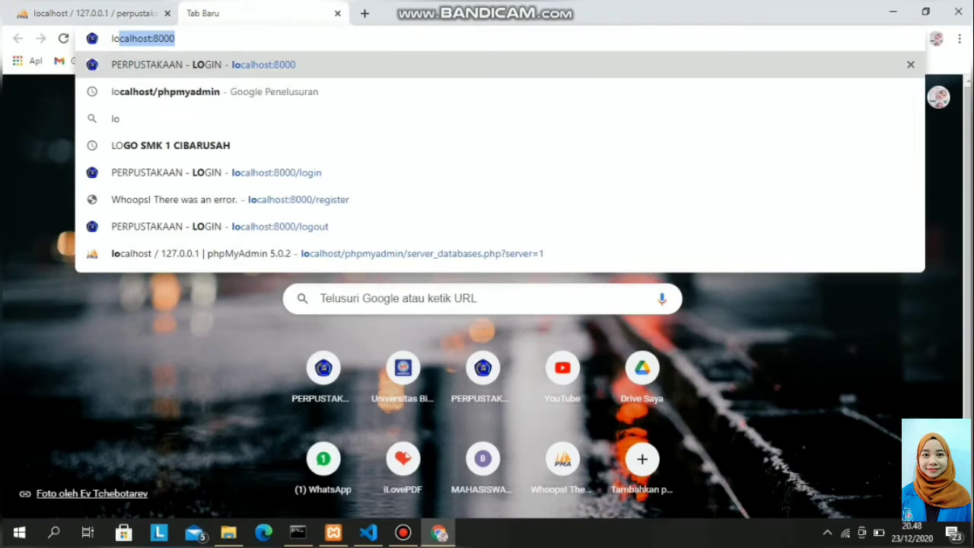
{"action": "key", "text": "Right"}
{"action": "type", "text": "/lo"}
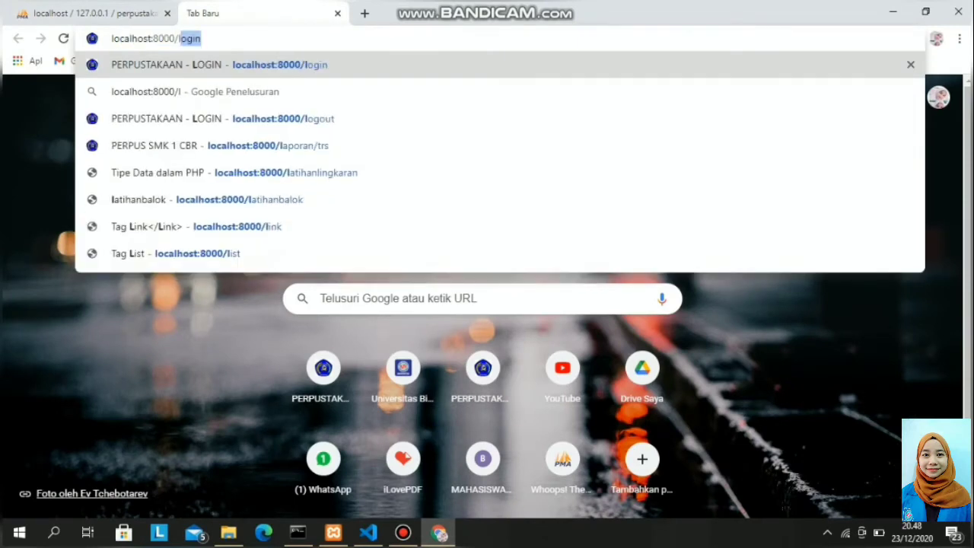
{"action": "key", "text": "Return"}
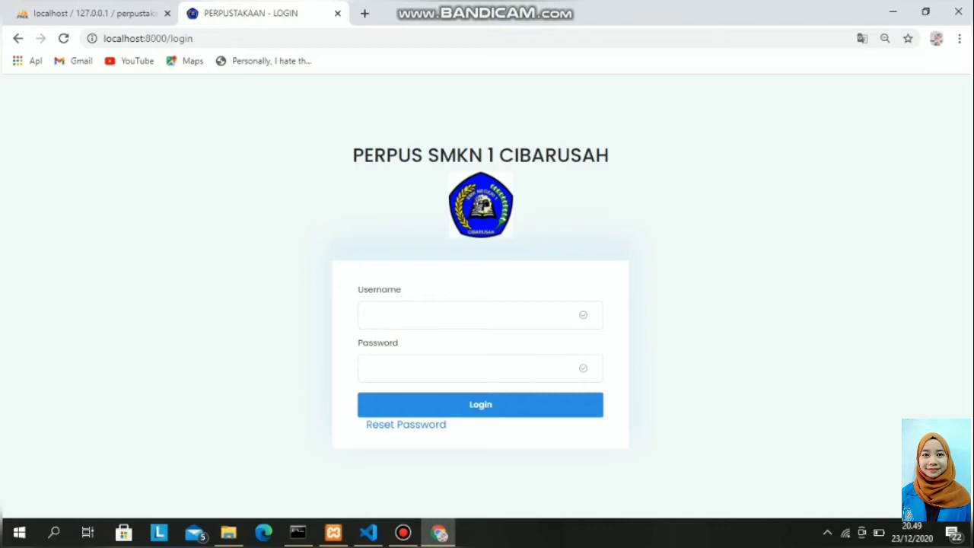
Log in with the administrator's username and password.
{"action": "key", "text": "Down"}
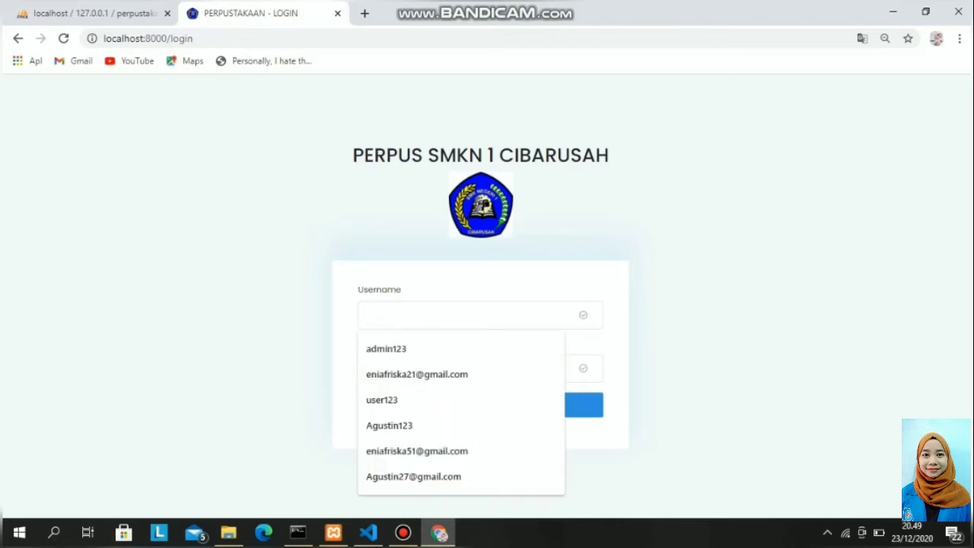
{"action": "type", "text": "admin"}
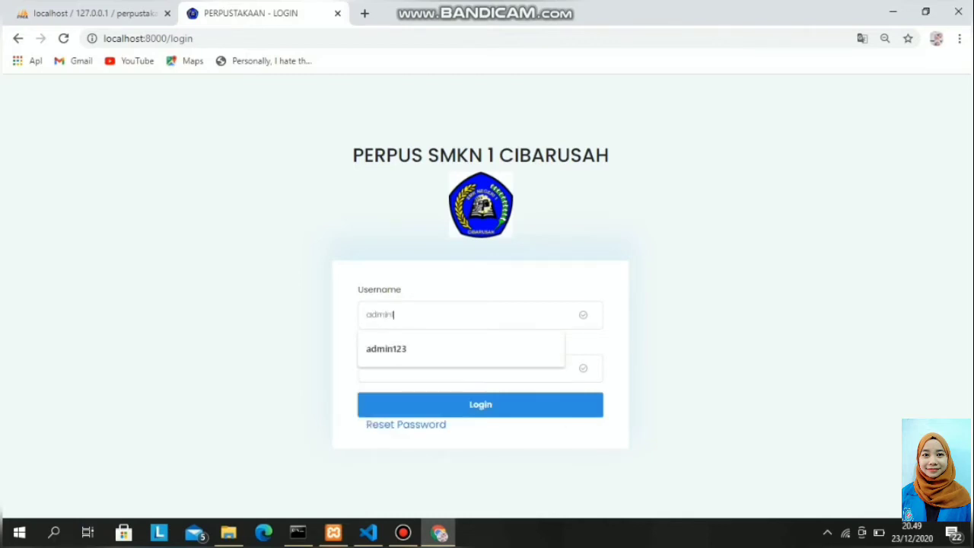
{"action": "type", "text": "123"}
{"action": "key", "text": "Return"}
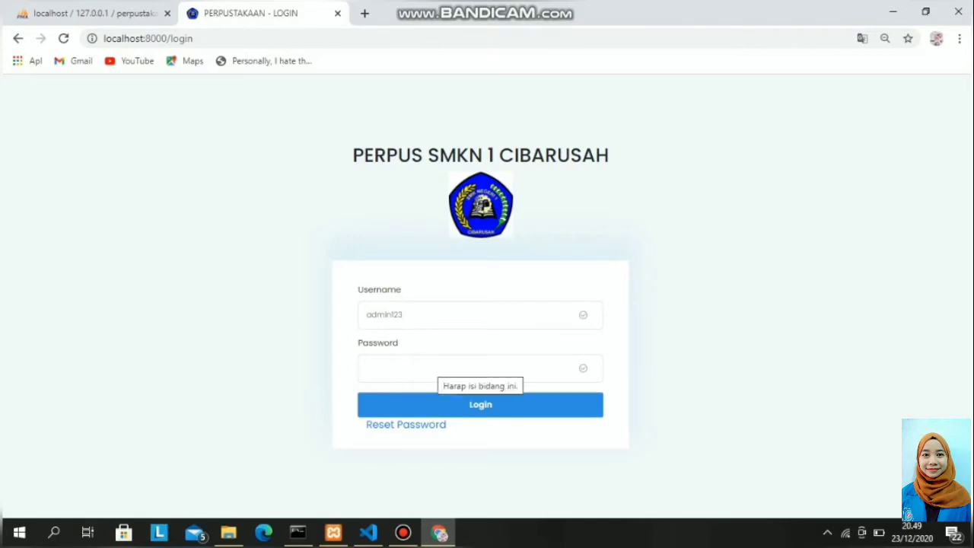
{"action": "type", "text": "admin"}
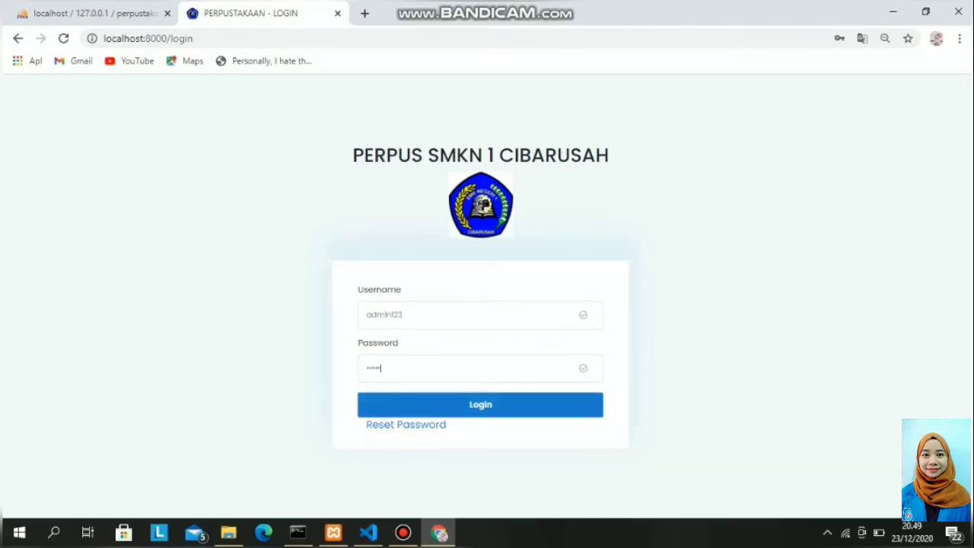
{"action": "key", "text": "Return"}
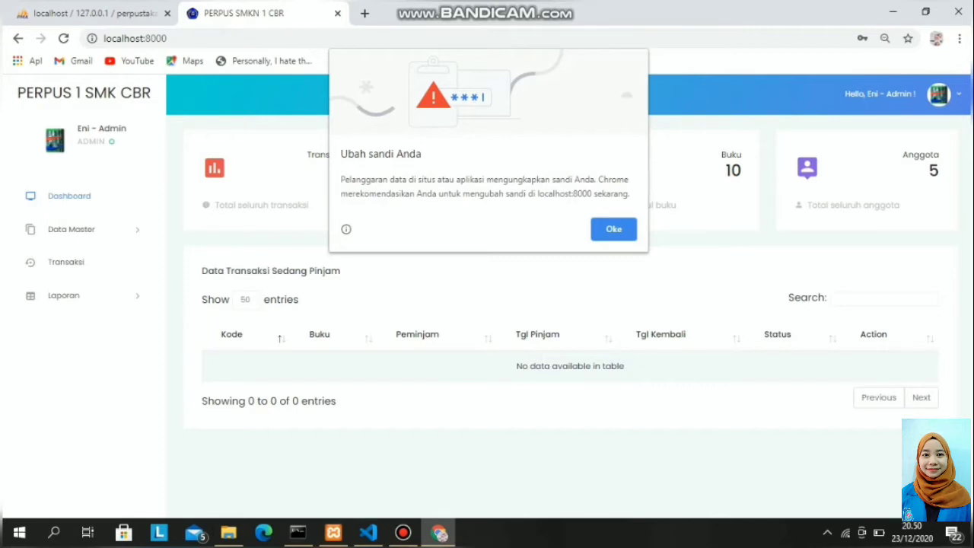
Dismiss the browser's password warning and expand the Data Master menu.
{"action": "key", "text": "Return"}
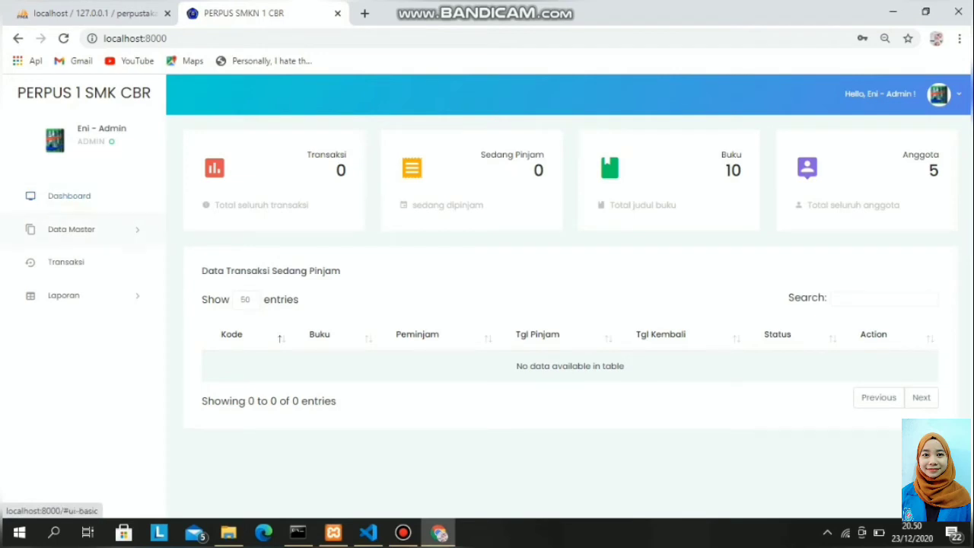
{"action": "left_click", "coordinate": [71, 229]}
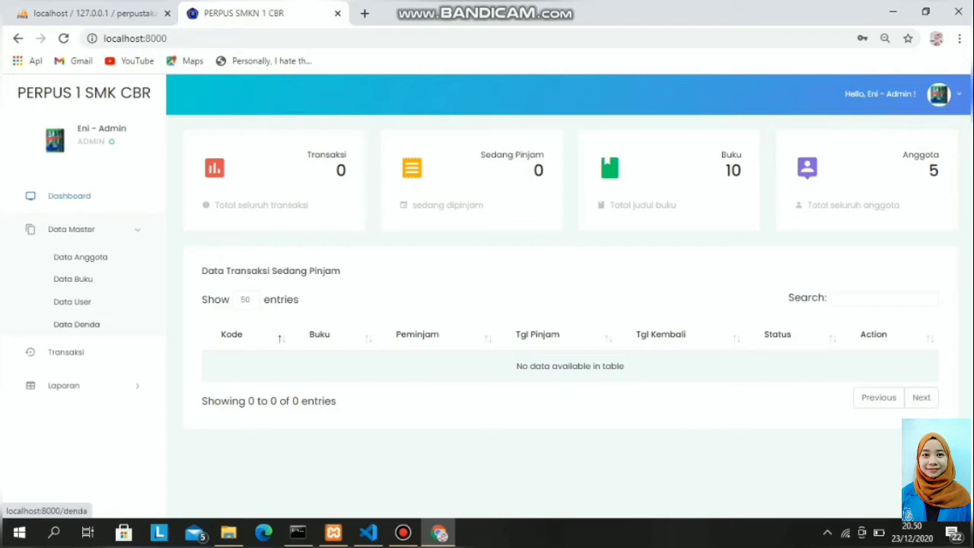
Toggle the Data Master and Laporan menus, then open Data Master > Data User.
{"action": "left_click", "coordinate": [70, 229]}
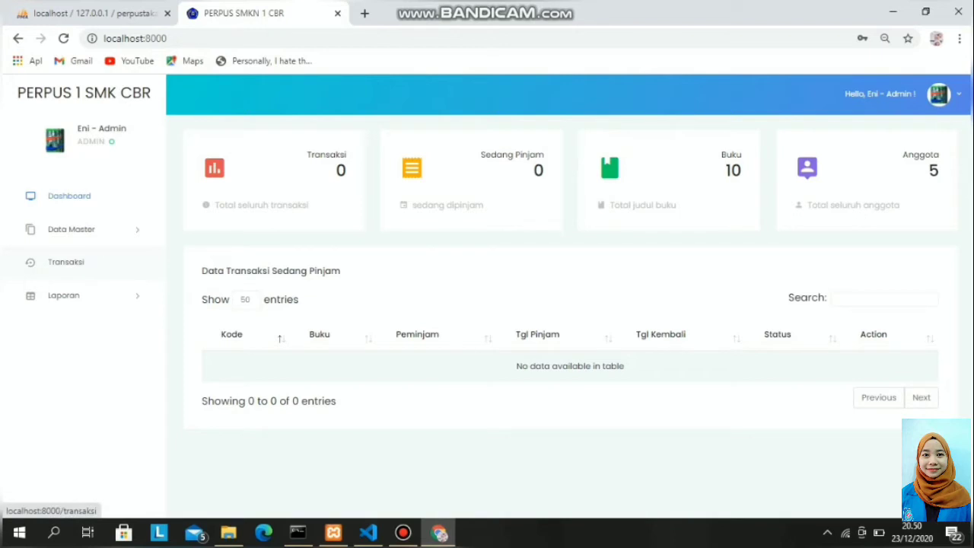
{"action": "left_click", "coordinate": [68, 295]}
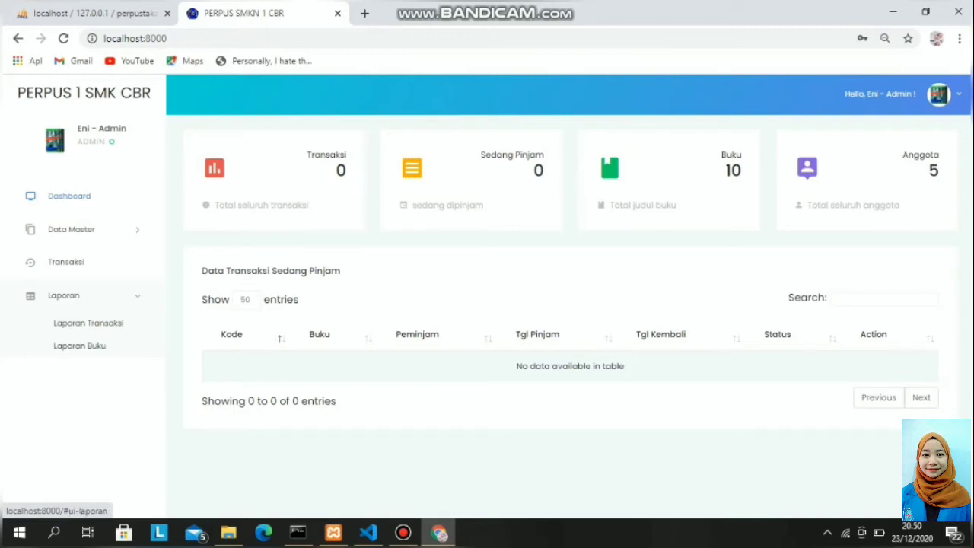
{"action": "left_click", "coordinate": [63, 295]}
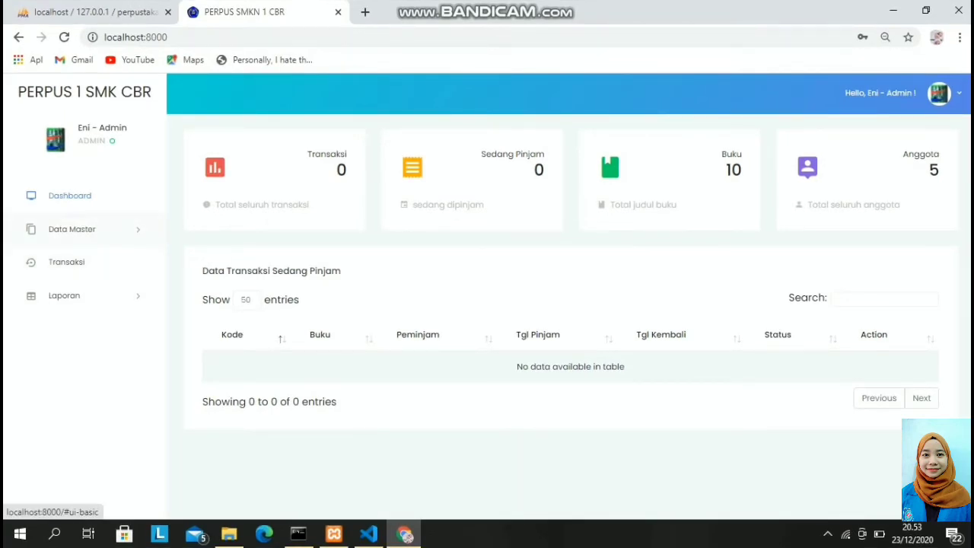
{"action": "left_click", "coordinate": [72, 229]}
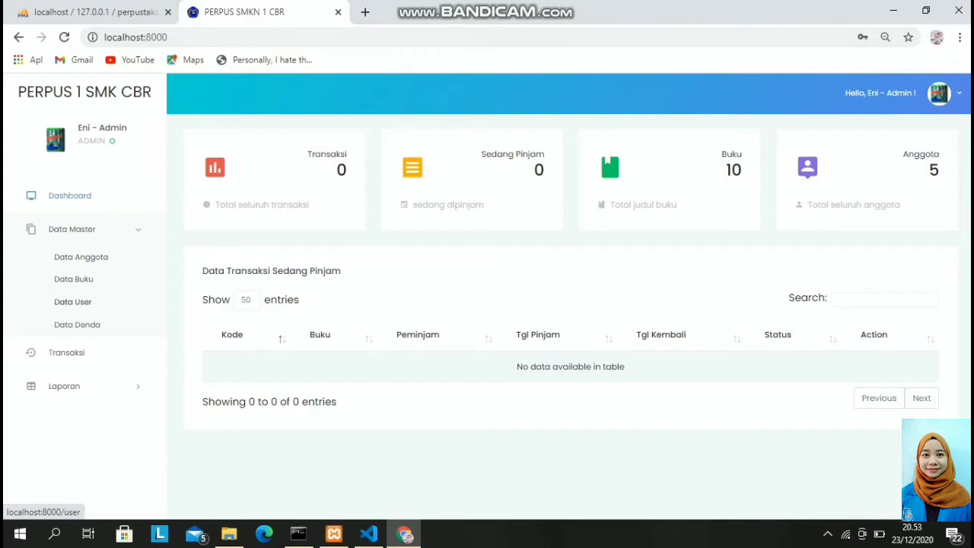
{"action": "left_click", "coordinate": [72, 301]}
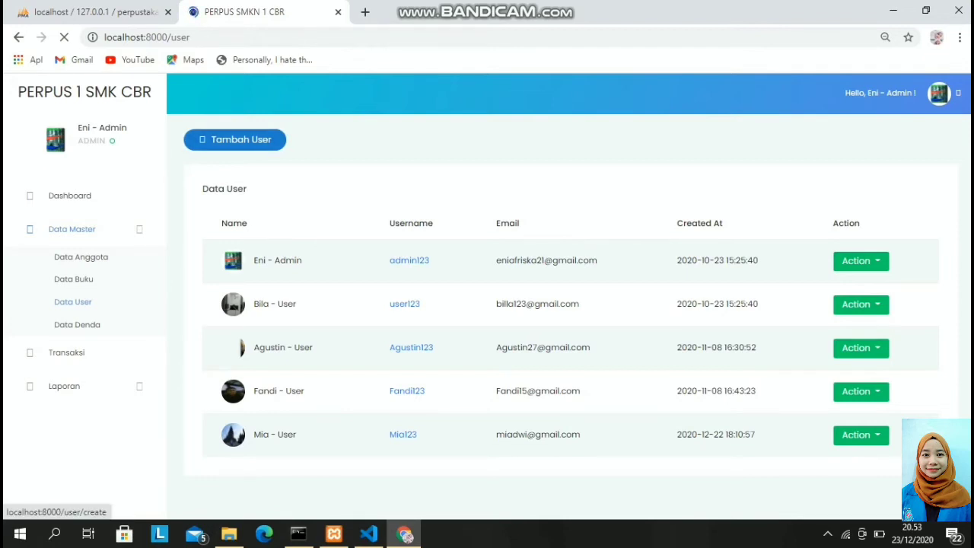
Open the new-user form and enter the user's name and a capitalised username.
{"action": "left_click", "coordinate": [234, 139]}
{"action": "left_click", "coordinate": [219, 198]}
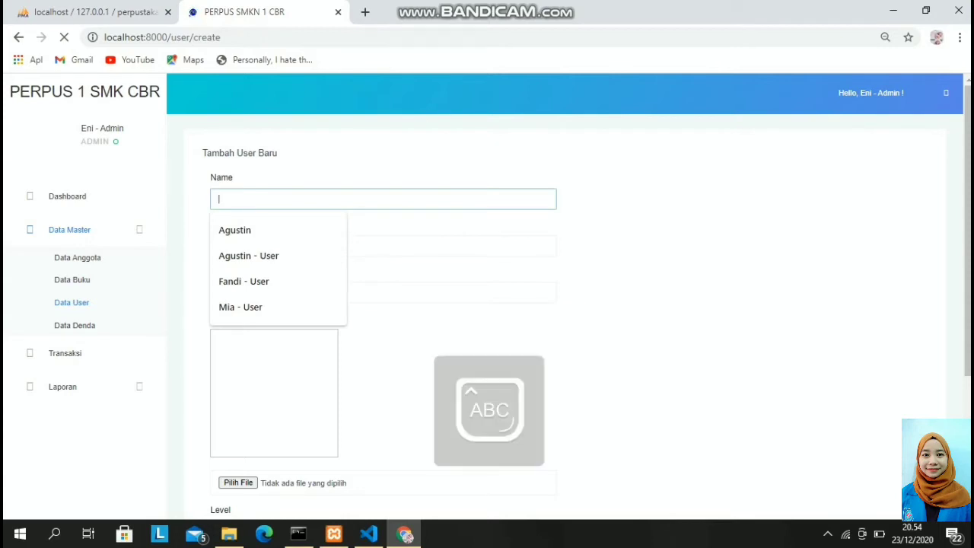
{"action": "type", "text": "Anri"}
{"action": "type", "text": "s"}
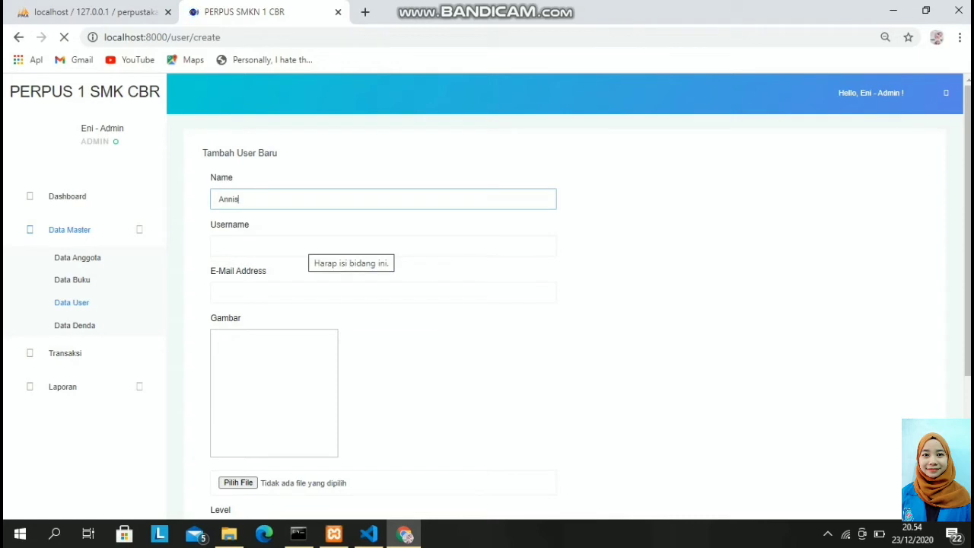
{"action": "left_click", "coordinate": [308, 244]}
{"action": "key", "text": "Caps_Lock"}
{"action": "type", "text": "A"}
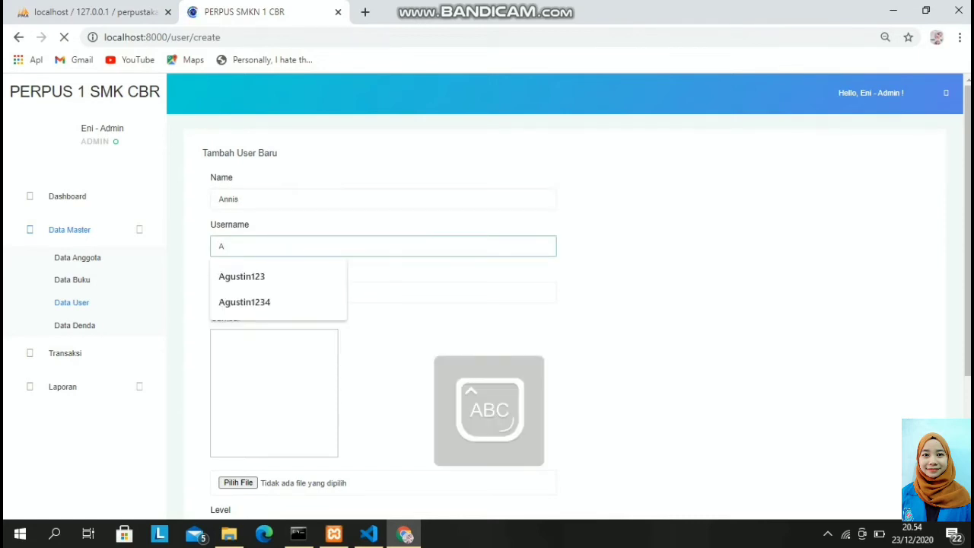
{"action": "key", "text": "Caps_Lock"}
{"action": "type", "text": "nnis123"}
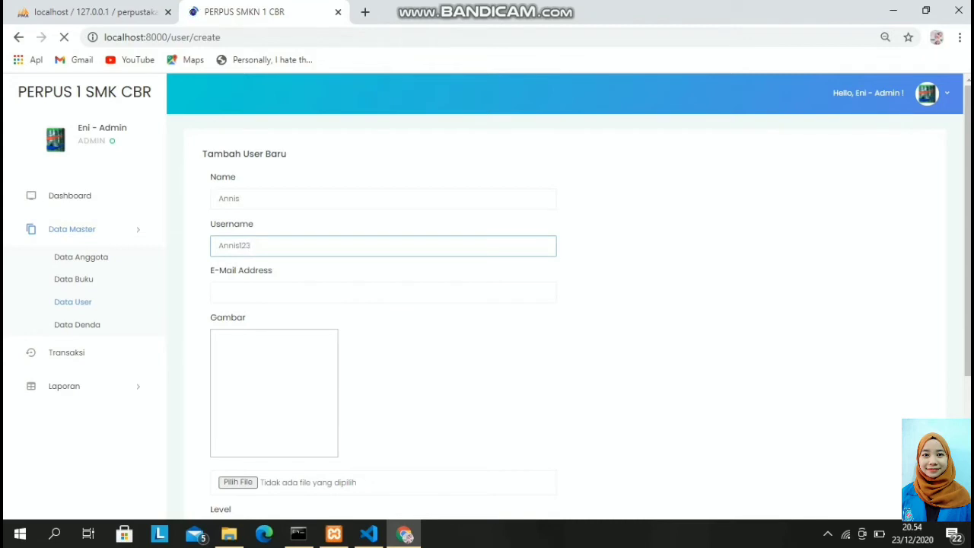
Fill in the user's e-mail address and append '- User' to the name.
{"action": "left_click", "coordinate": [219, 291]}
{"action": "key", "text": "Caps_Lock"}
{"action": "key", "text": "Caps_Lock"}
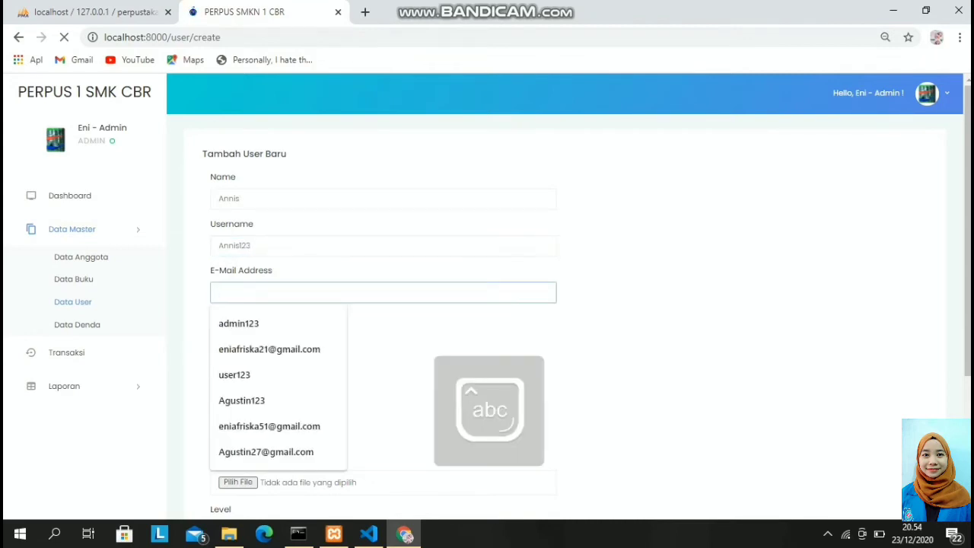
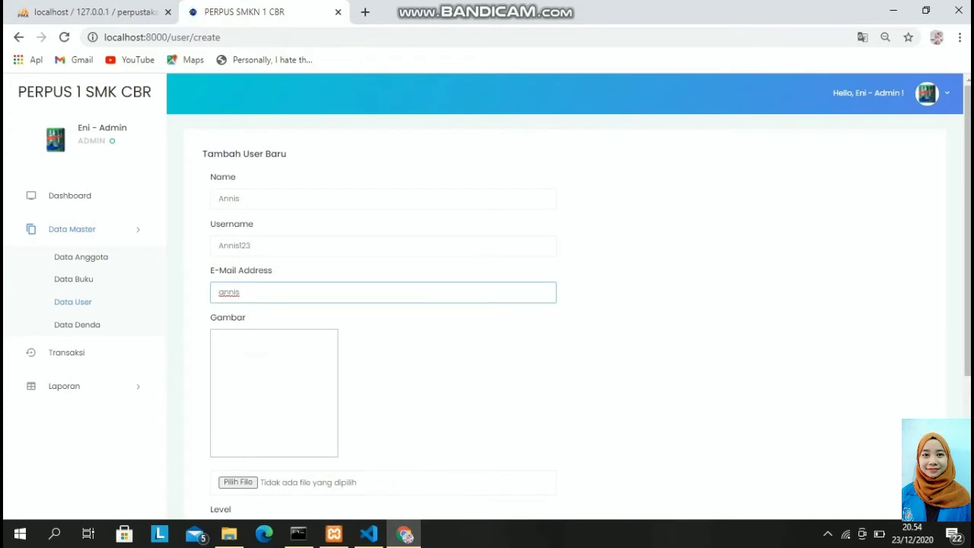
{"action": "left_click", "coordinate": [242, 198]}
{"action": "type", "text": "- User"}
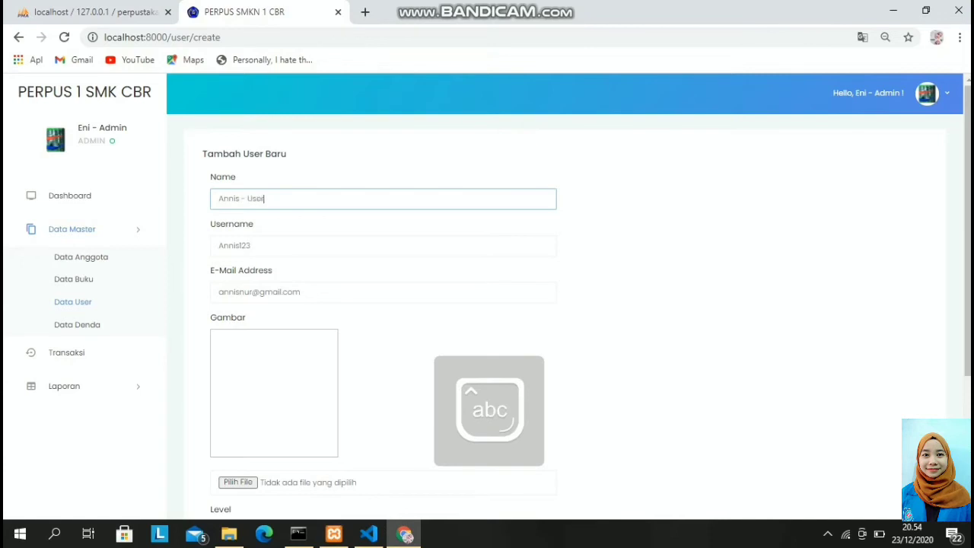
{"action": "scroll", "coordinate": [487, 305], "scroll_direction": "down", "scroll_amount": 2}
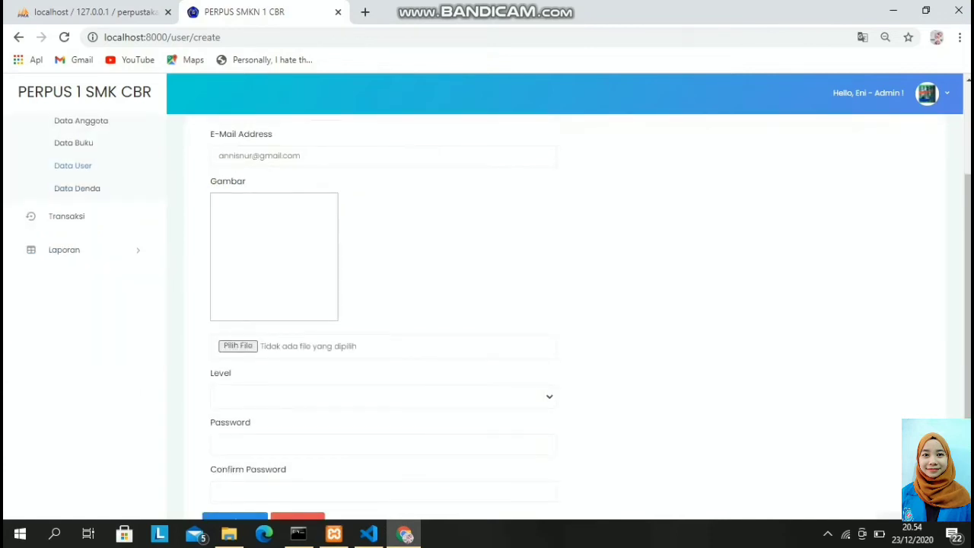
Attach the user's photo image from the Downloads folder.
{"action": "left_click", "coordinate": [238, 347]}
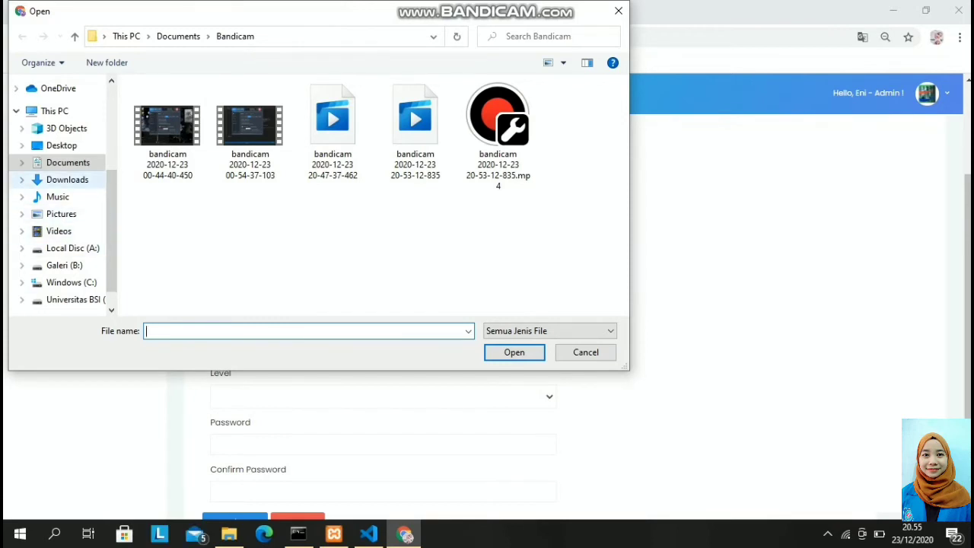
{"action": "left_click", "coordinate": [67, 179]}
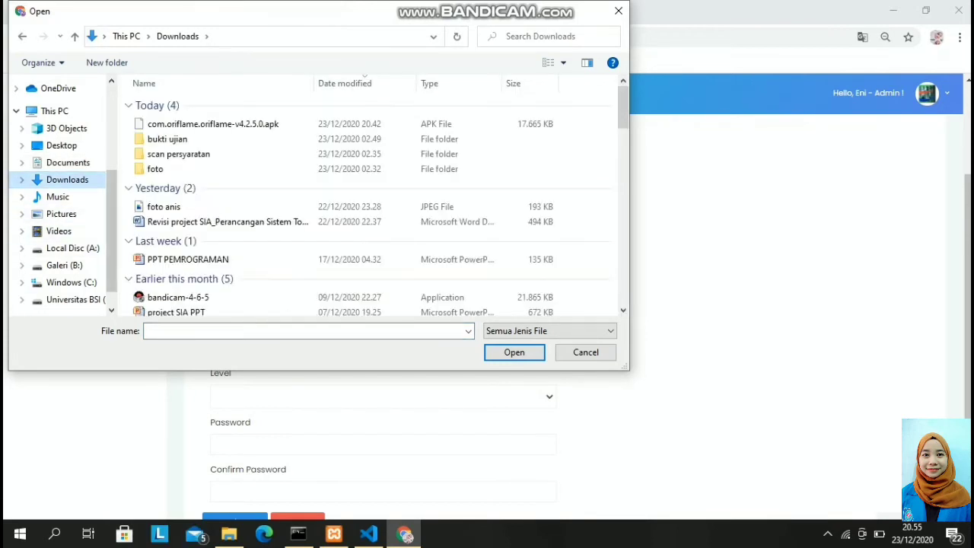
{"action": "left_click", "coordinate": [156, 169]}
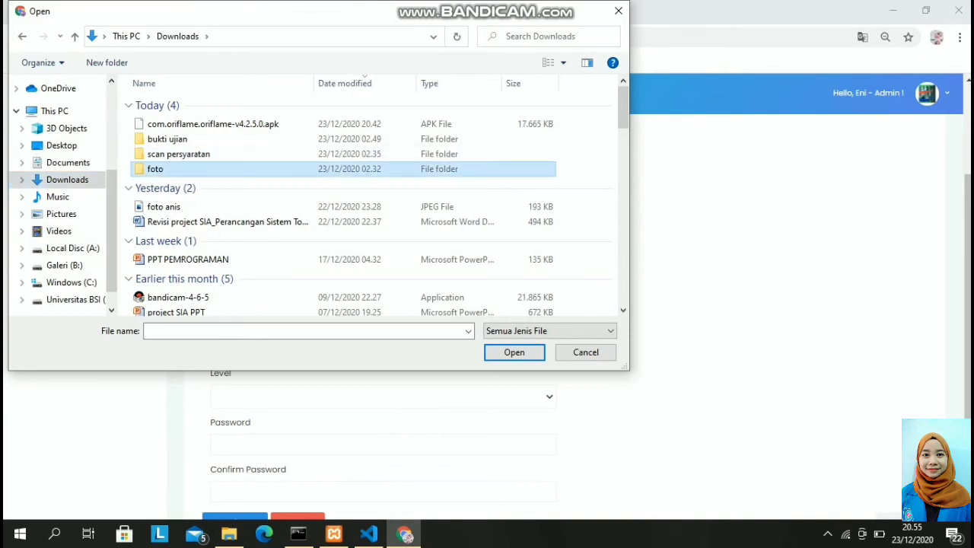
{"action": "double_click", "coordinate": [155, 169]}
{"action": "left_click", "coordinate": [22, 36]}
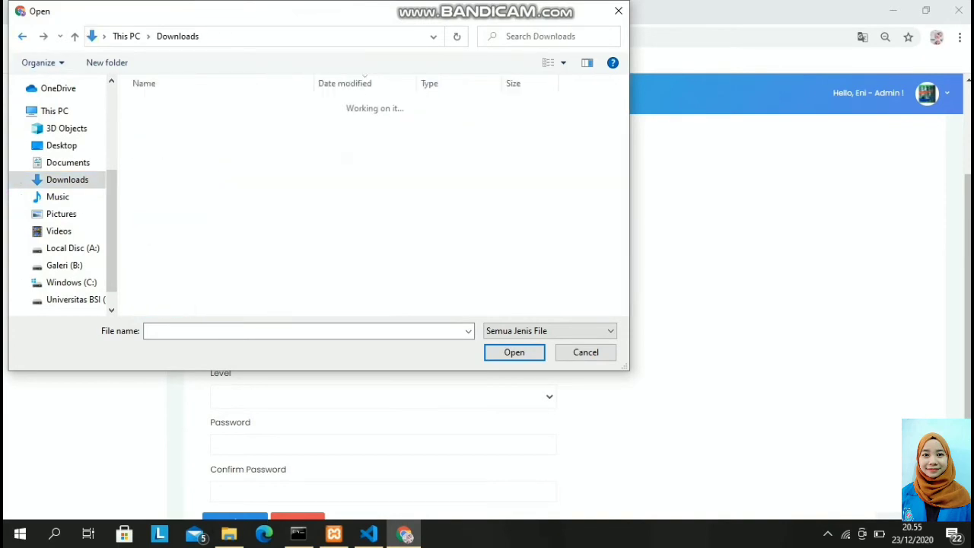
{"action": "left_click", "coordinate": [163, 206]}
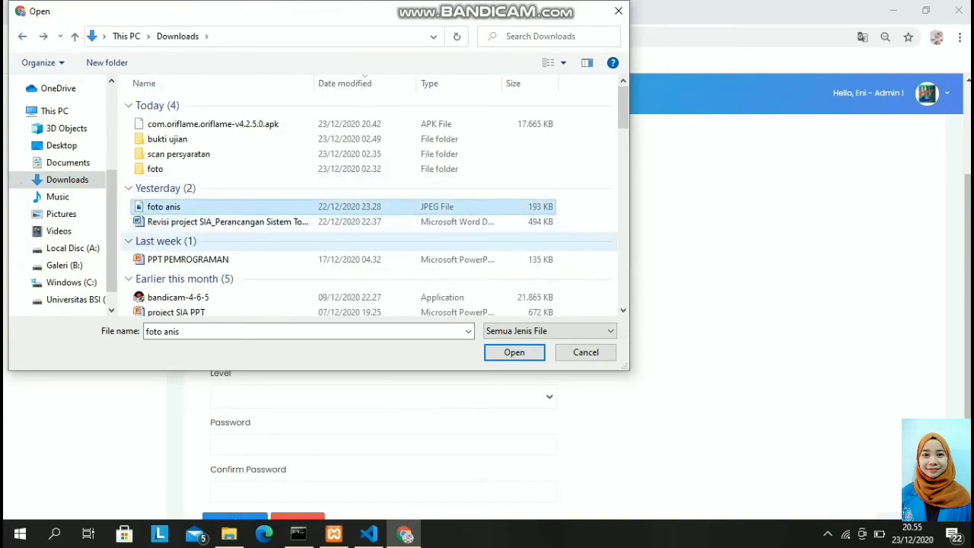
{"action": "left_click", "coordinate": [514, 352]}
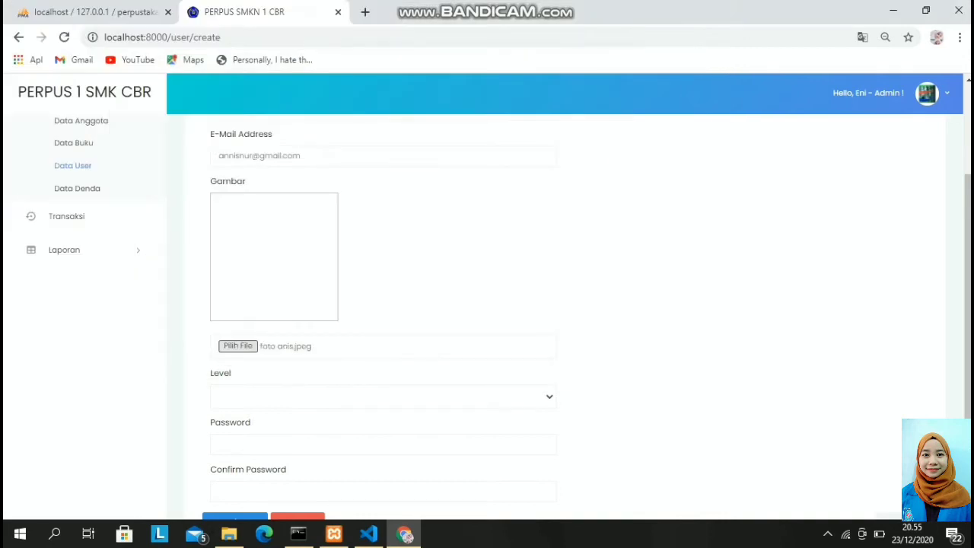
Set the level to User, enter and confirm the password, and register the account.
{"action": "left_click", "coordinate": [383, 396]}
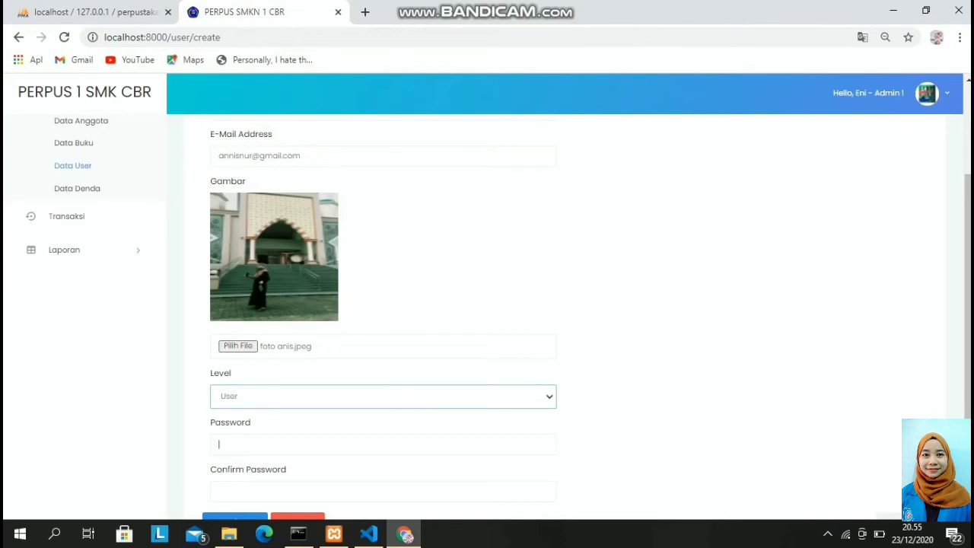
{"action": "type", "text": "••••••••"}
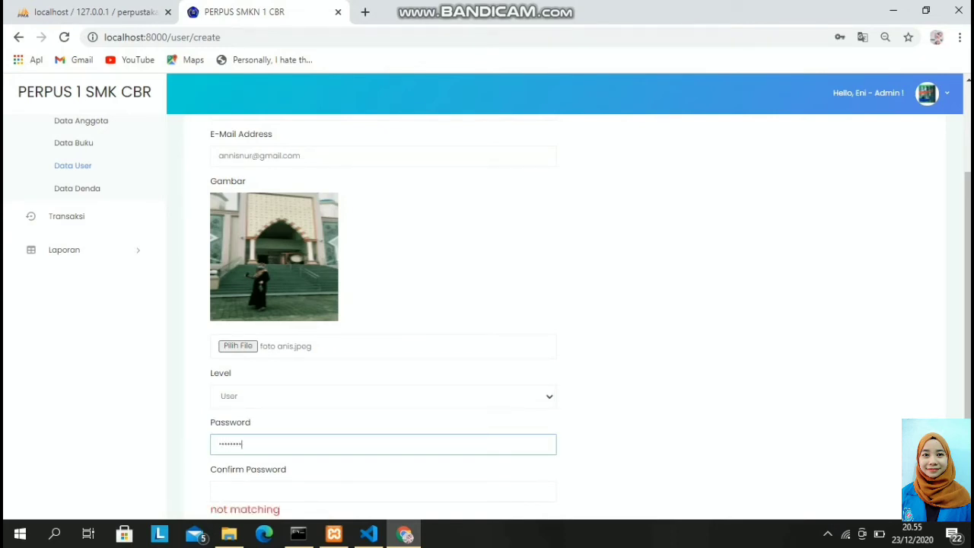
{"action": "left_click", "coordinate": [289, 491]}
{"action": "type", "text": "•••"}
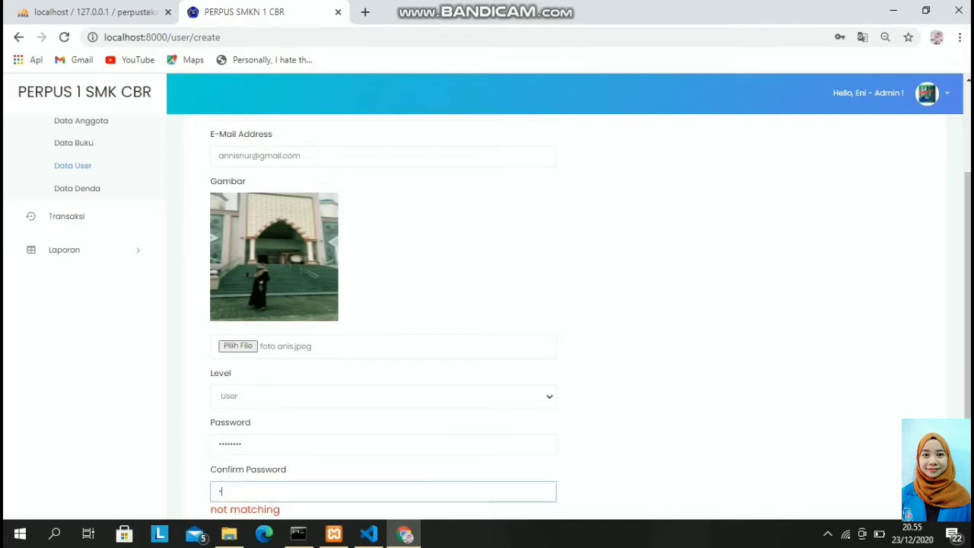
{"action": "type", "text": "•••••"}
{"action": "scroll", "coordinate": [498, 315], "scroll_direction": "down", "scroll_amount": 2}
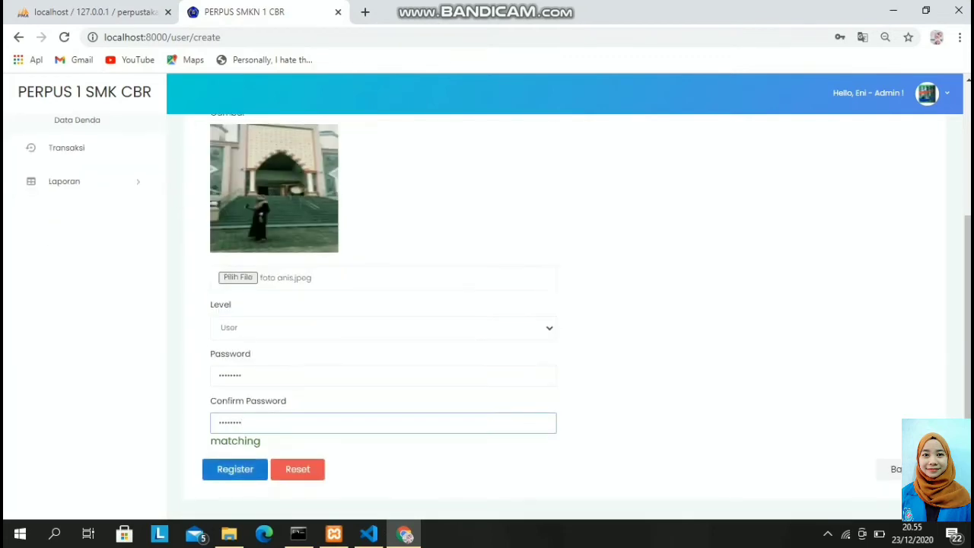
{"action": "key", "text": "Return"}
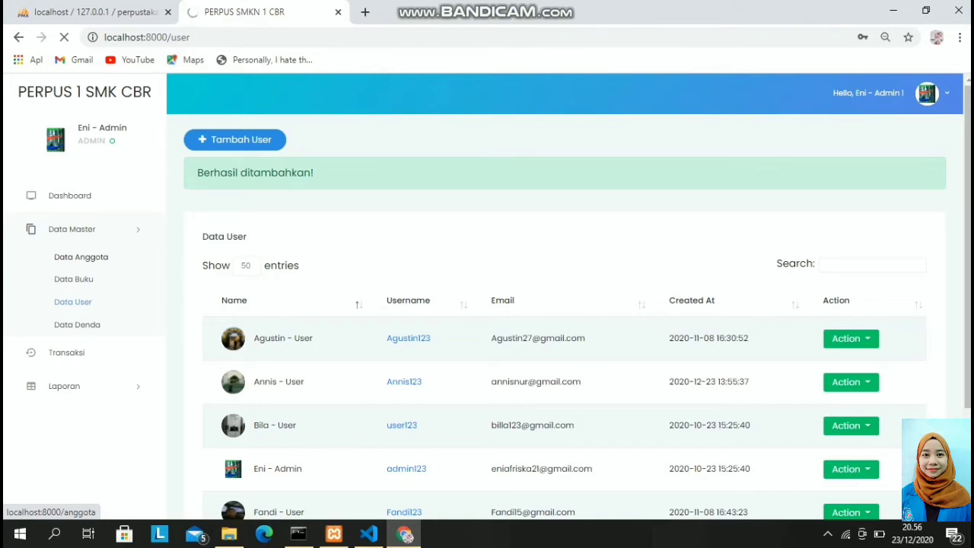
Open the new-member form from Data Anggota and enter the member's name.
{"action": "left_click", "coordinate": [80, 256]}
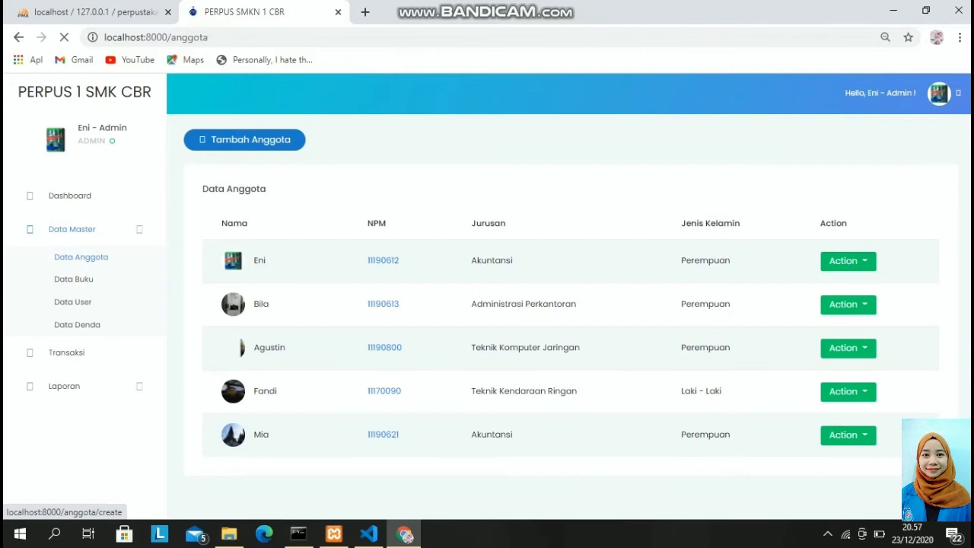
{"action": "left_click", "coordinate": [244, 140]}
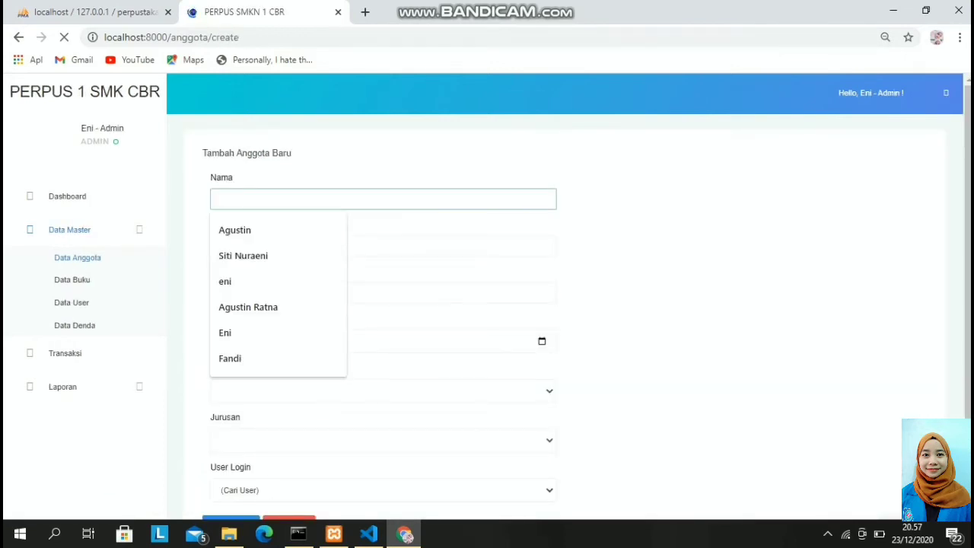
{"action": "key", "text": "Caps_Lock"}
{"action": "type", "text": "A"}
{"action": "key", "text": "Caps_Lock"}
{"action": "type", "text": "nnis"}
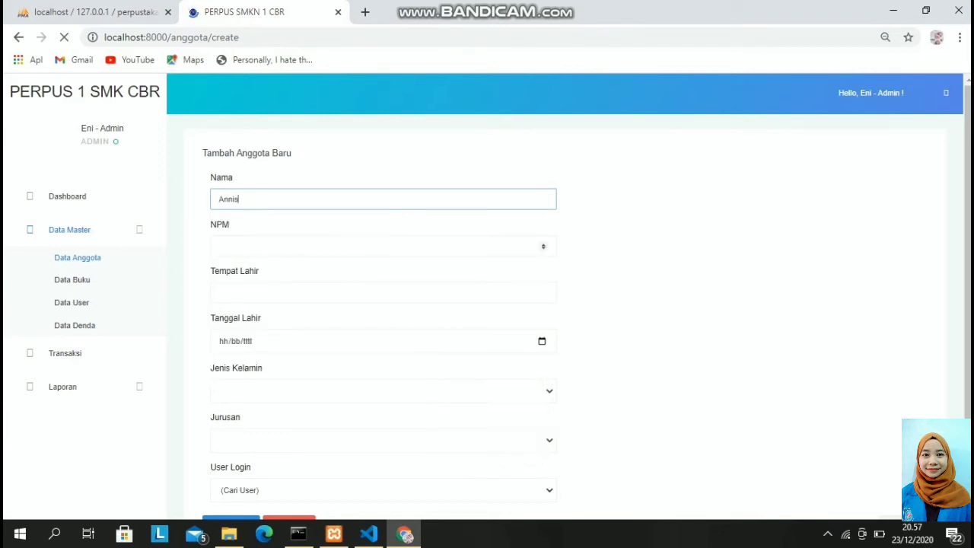
{"action": "left_click", "coordinate": [221, 246]}
{"action": "type", "text": "111"}
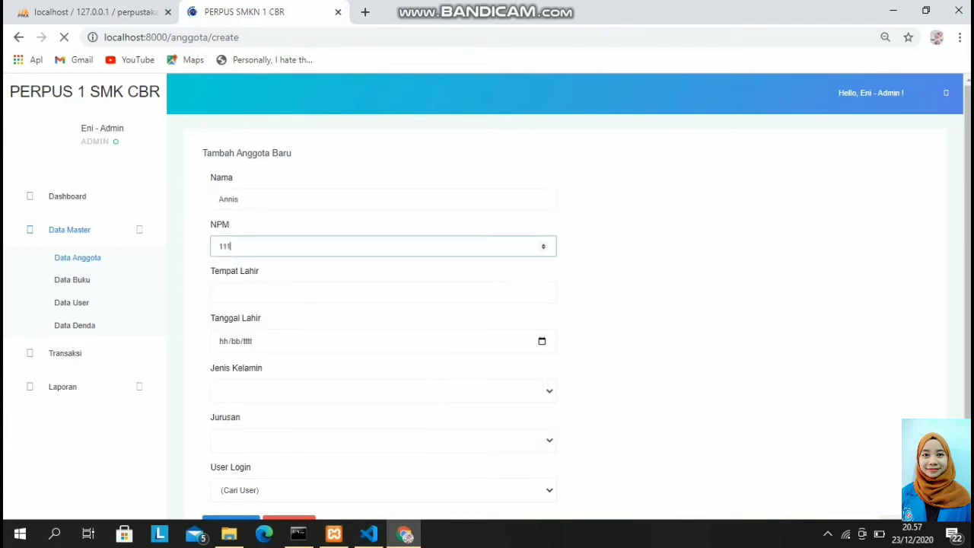
{"action": "type", "text": "90809"}
{"action": "left_click", "coordinate": [266, 293]}
{"action": "key", "text": "Caps_Lock"}
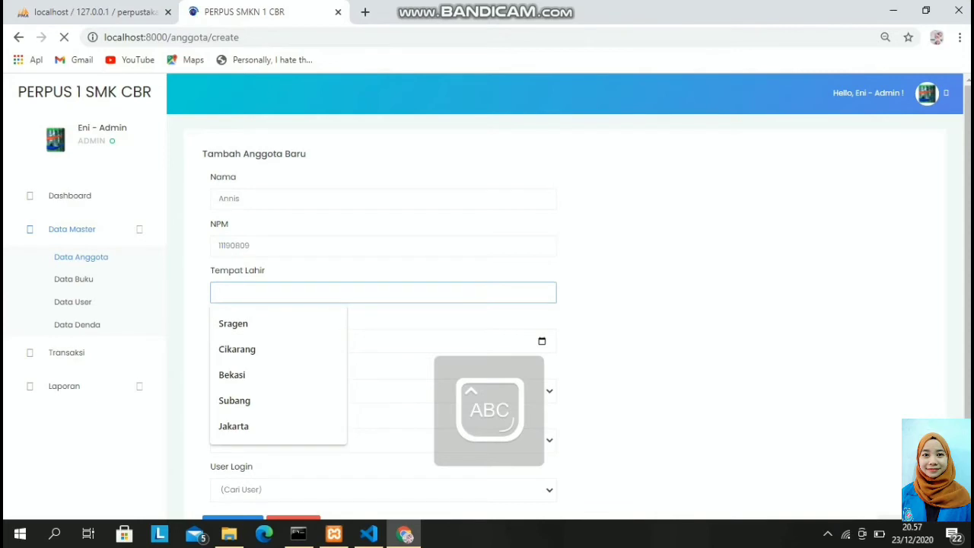
{"action": "type", "text": "C"}
{"action": "key", "text": "Caps_Lock"}
{"action": "type", "text": "irebon"}
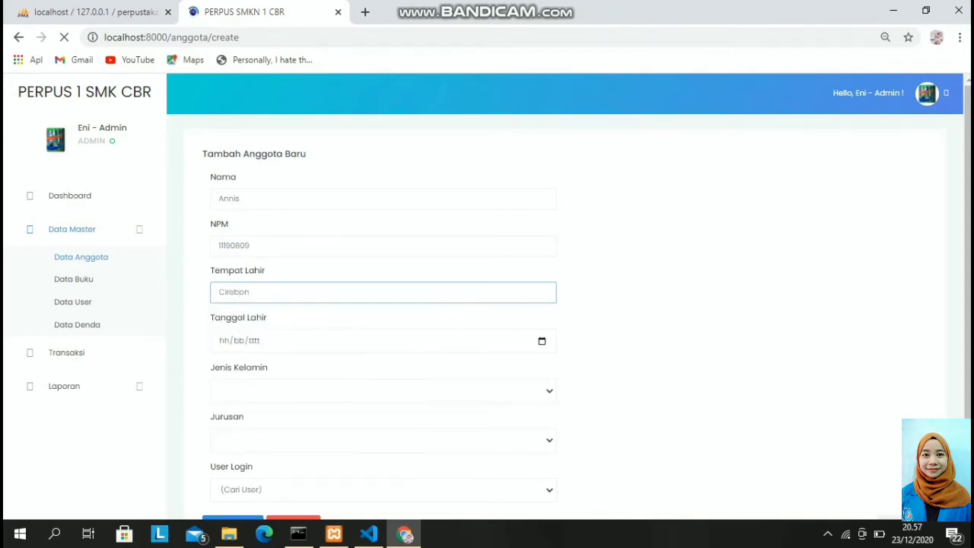
{"action": "key", "text": "Tab"}
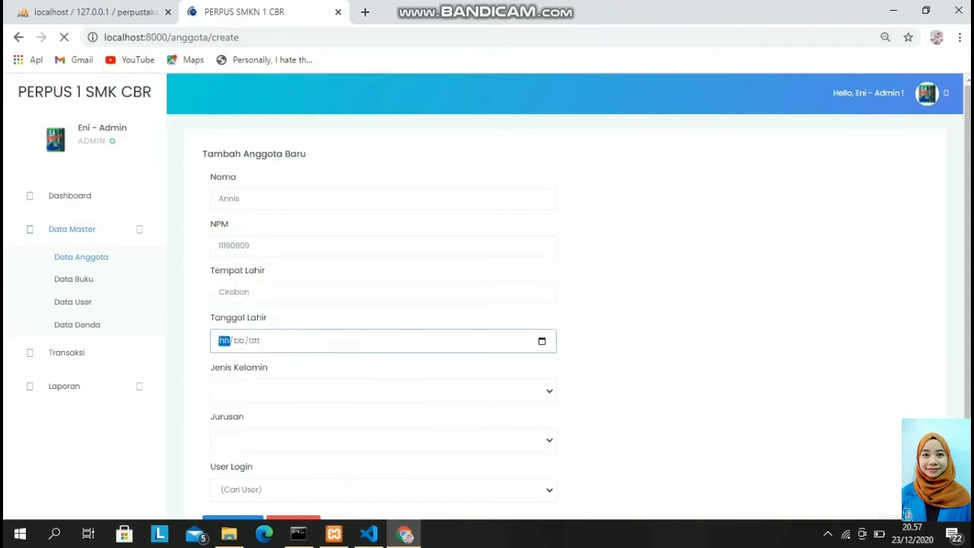
{"action": "type", "text": "16/05/"}
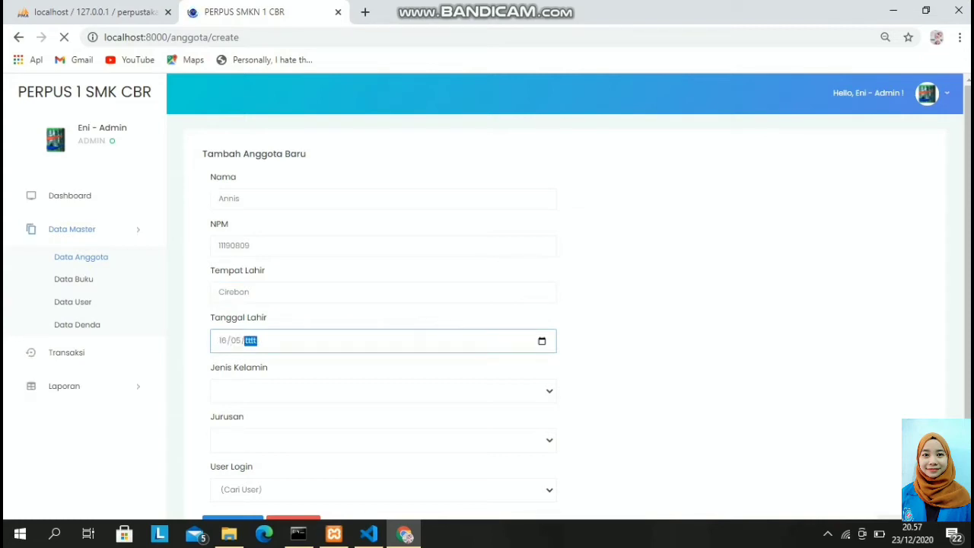
{"action": "type", "text": "2000"}
{"action": "key", "text": "Return"}
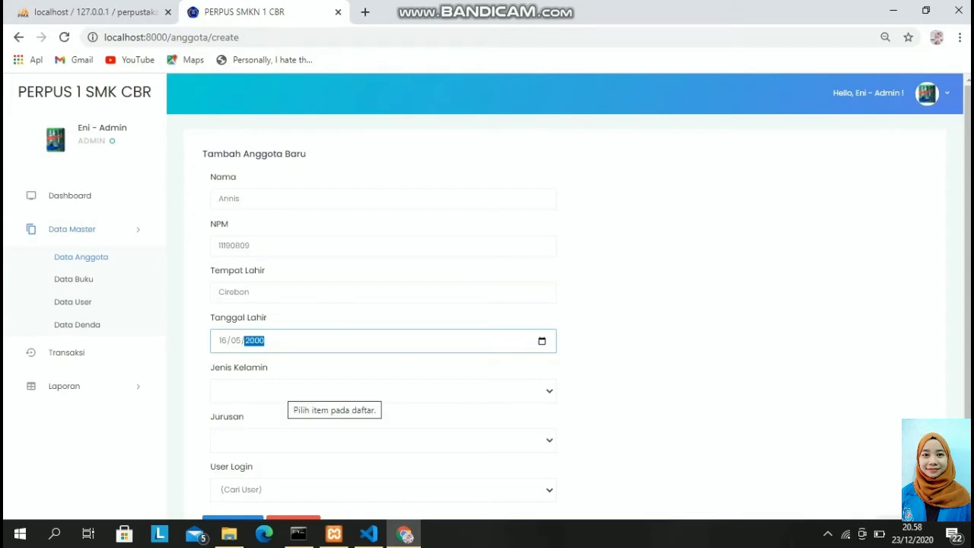
Set gender to Perempuan and major to Administrasi Perkantoran.
{"action": "left_click", "coordinate": [289, 390]}
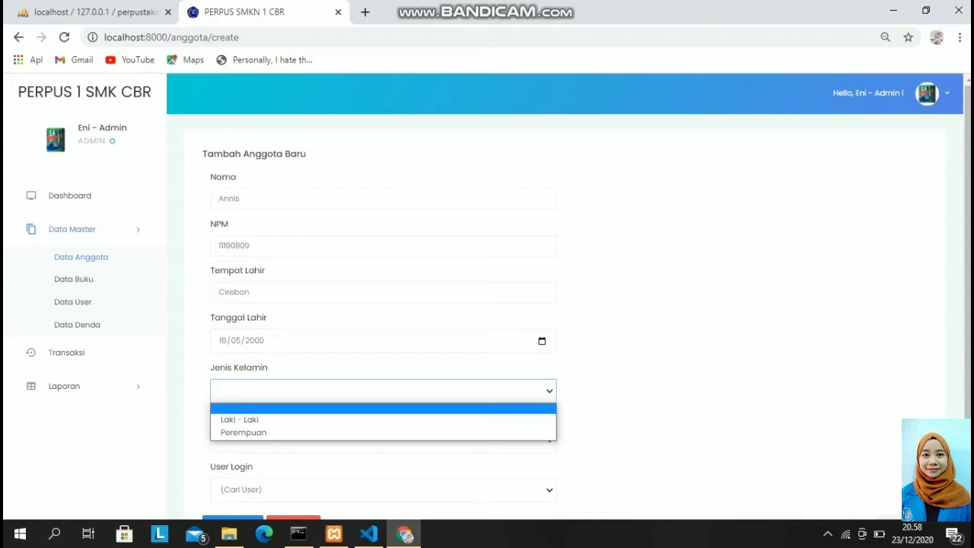
{"action": "key", "text": "Down"}
{"action": "key", "text": "Down"}
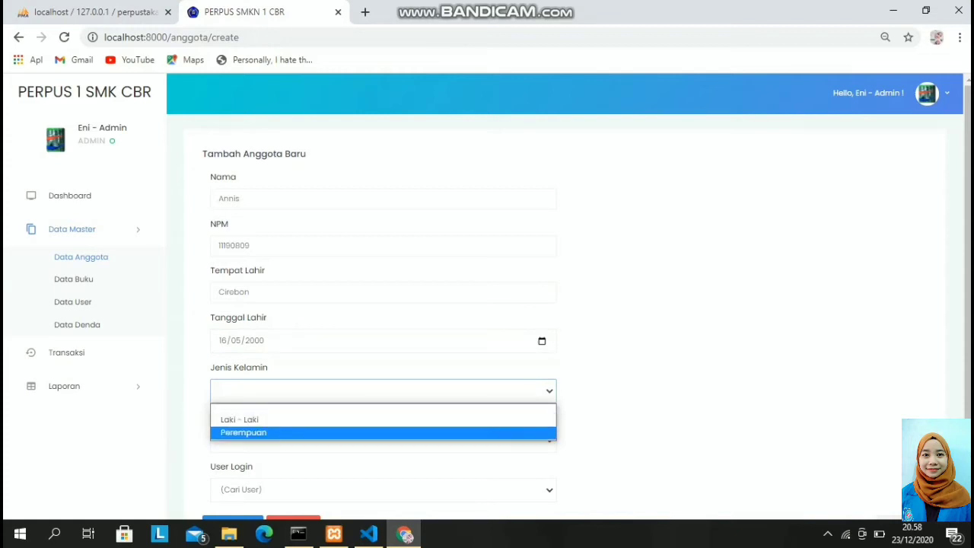
{"action": "key", "text": "Return"}
{"action": "scroll", "coordinate": [563, 305], "scroll_direction": "down", "scroll_amount": 1}
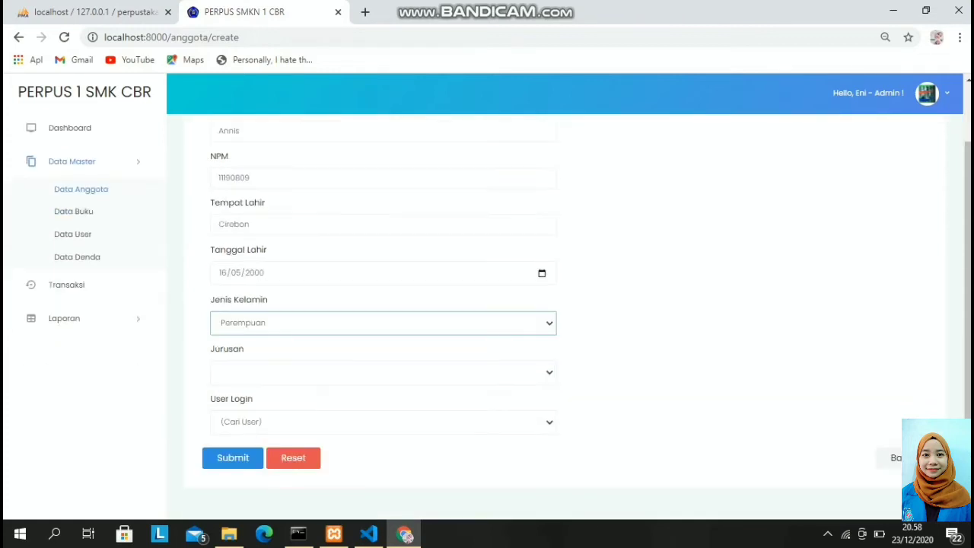
{"action": "left_click", "coordinate": [381, 372]}
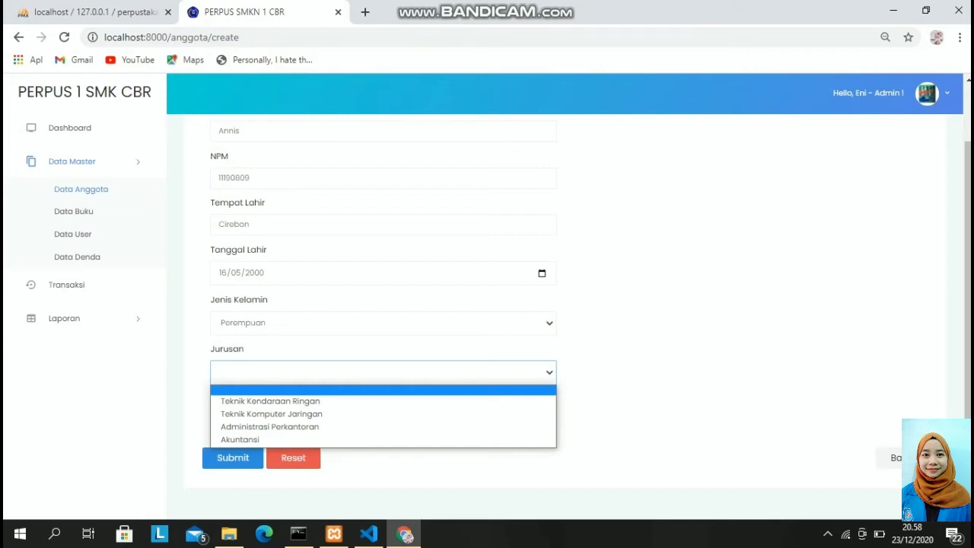
{"action": "key", "text": "Down"}
{"action": "key", "text": "Down"}
{"action": "key", "text": "Down"}
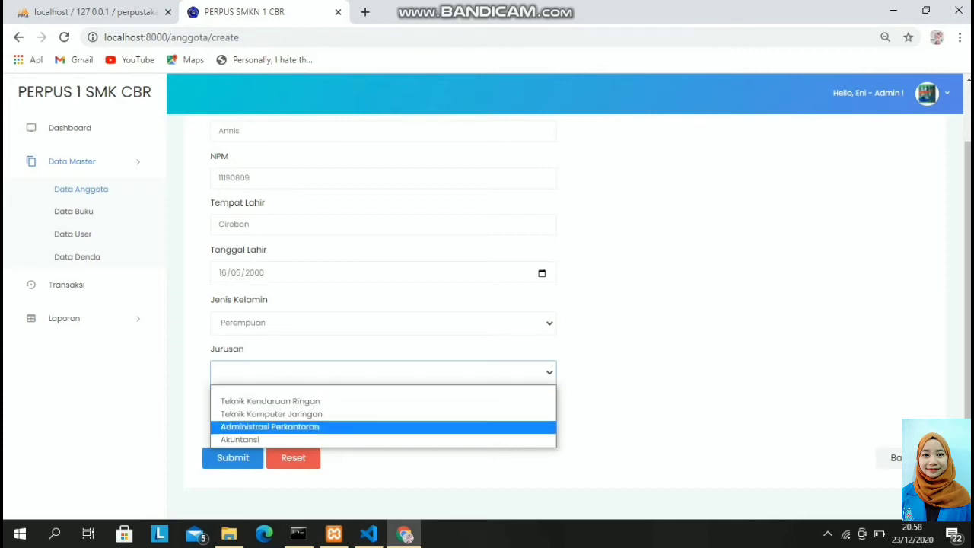
{"action": "key", "text": "Return"}
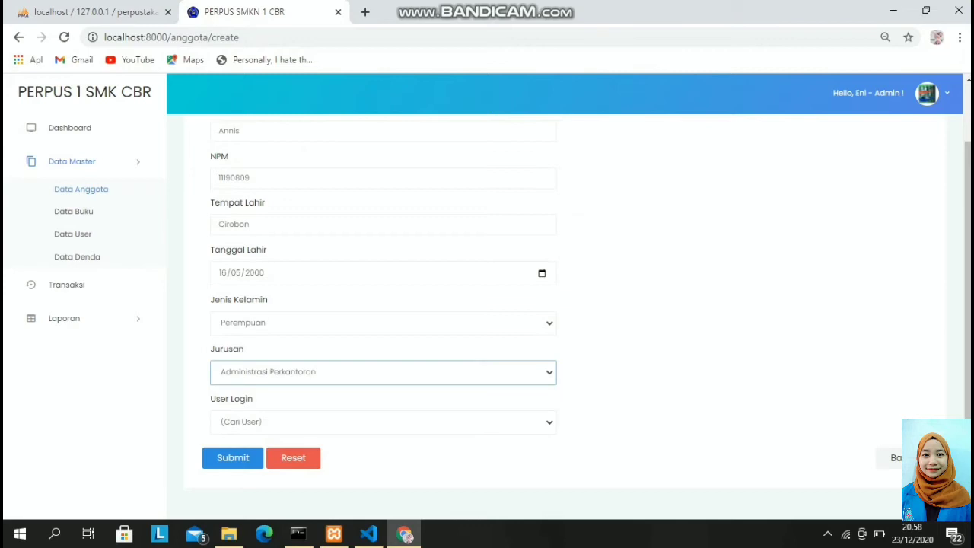
Link the member's own user login and save the new member.
{"action": "left_click", "coordinate": [383, 422]}
{"action": "key", "text": "Down"}
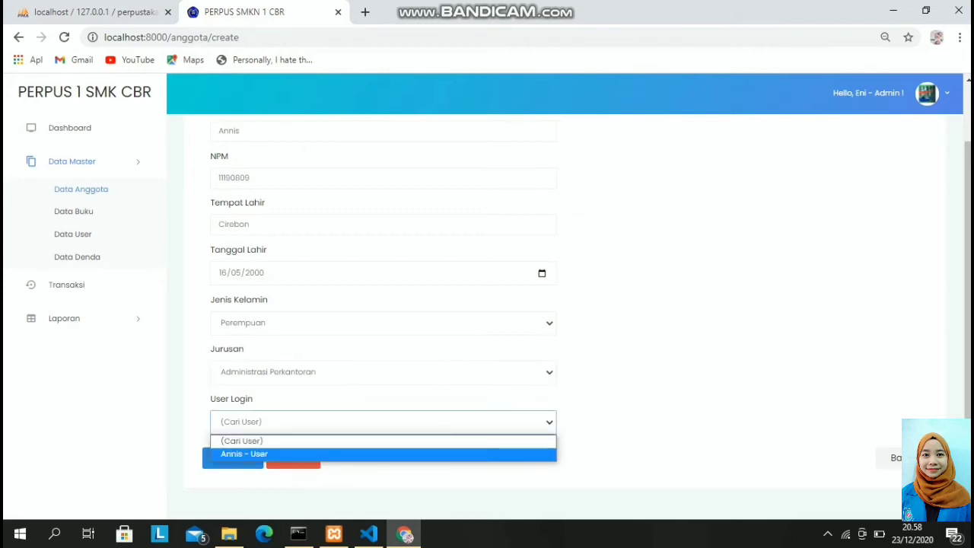
{"action": "key", "text": "Return"}
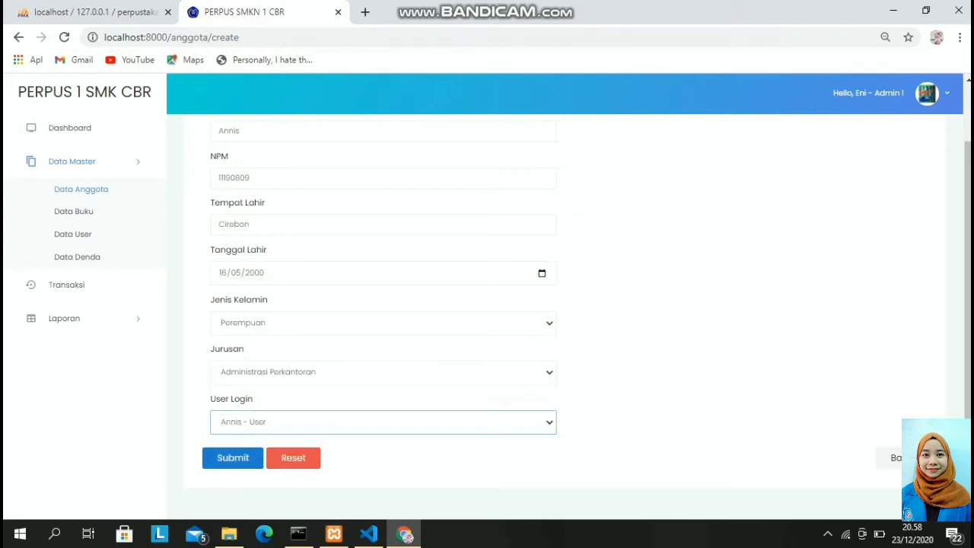
{"action": "scroll", "coordinate": [487, 305], "scroll_direction": "up", "scroll_amount": 1}
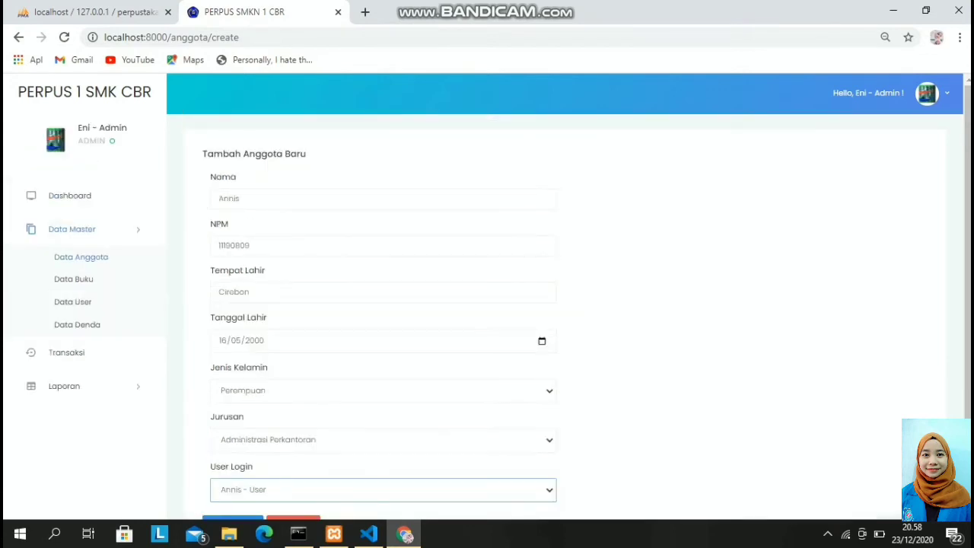
{"action": "scroll", "coordinate": [487, 304], "scroll_direction": "down", "scroll_amount": 1}
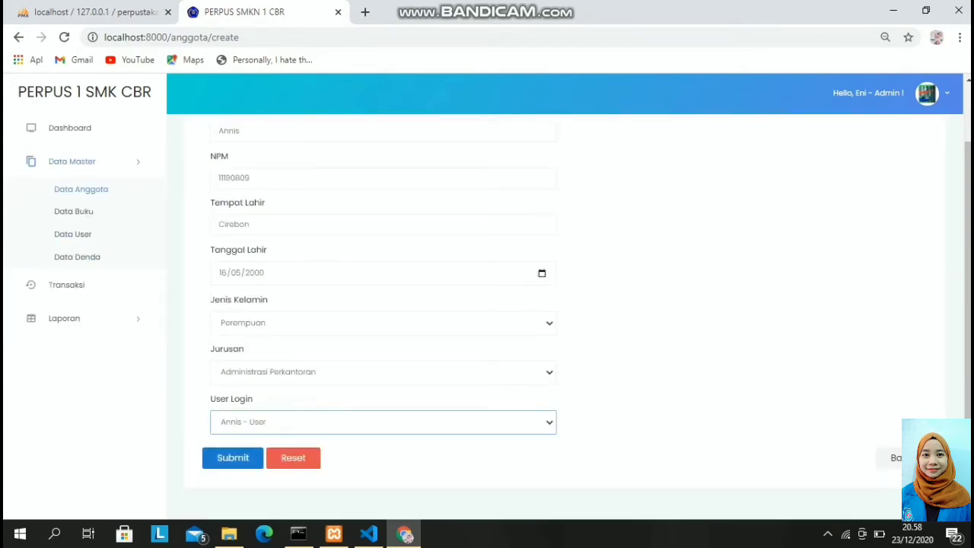
{"action": "left_click", "coordinate": [233, 458]}
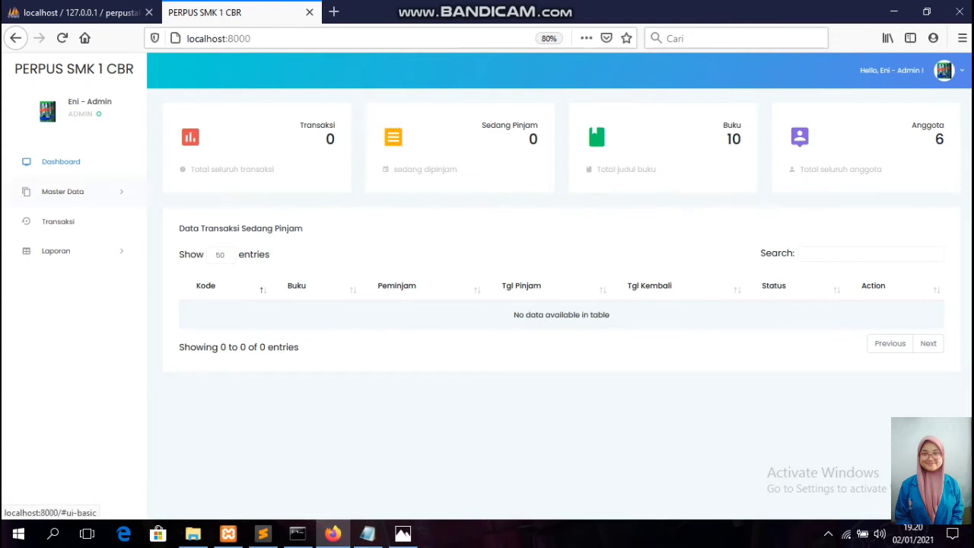
Expand Master Data in the sidebar and go to Data Buku.
{"action": "left_click", "coordinate": [63, 191]}
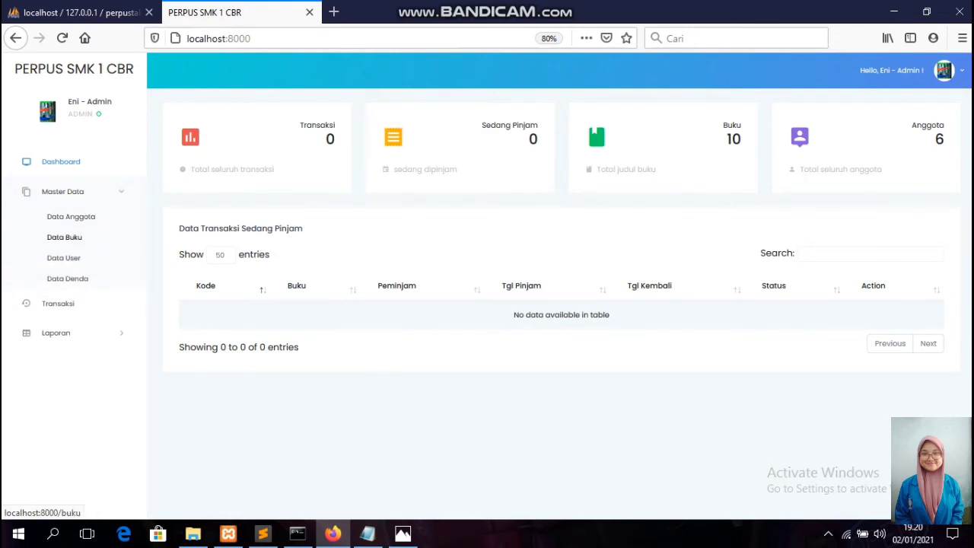
{"action": "left_click", "coordinate": [64, 237]}
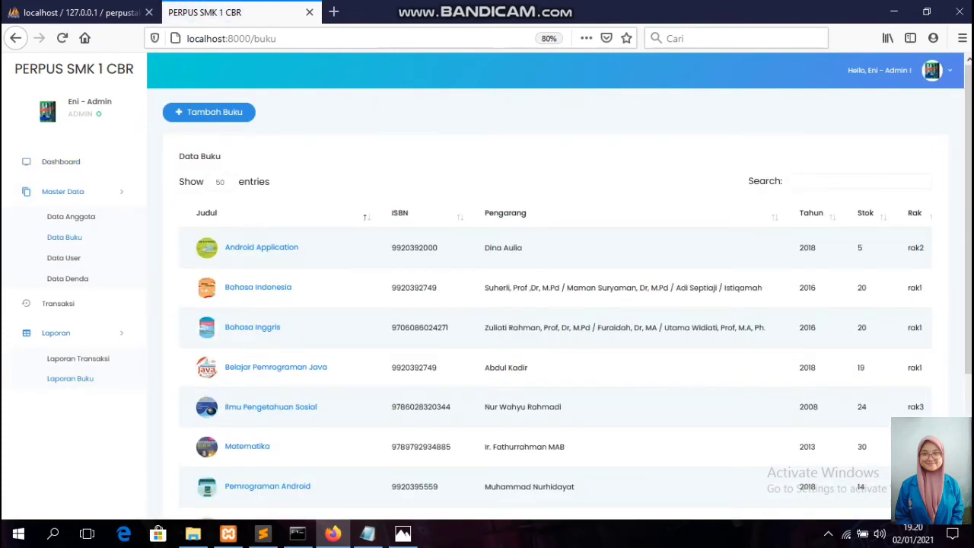
{"action": "left_click", "coordinate": [208, 111]}
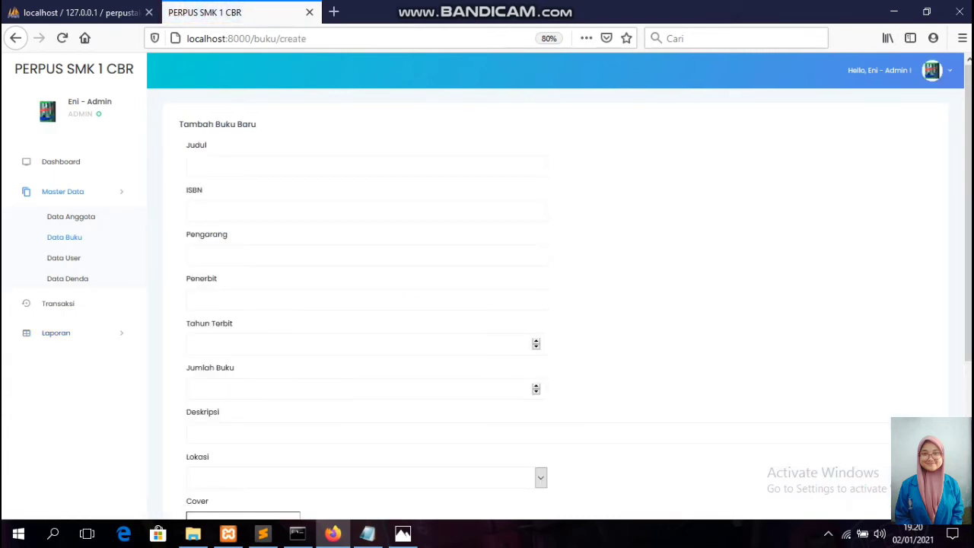
{"action": "left_click", "coordinate": [232, 166]}
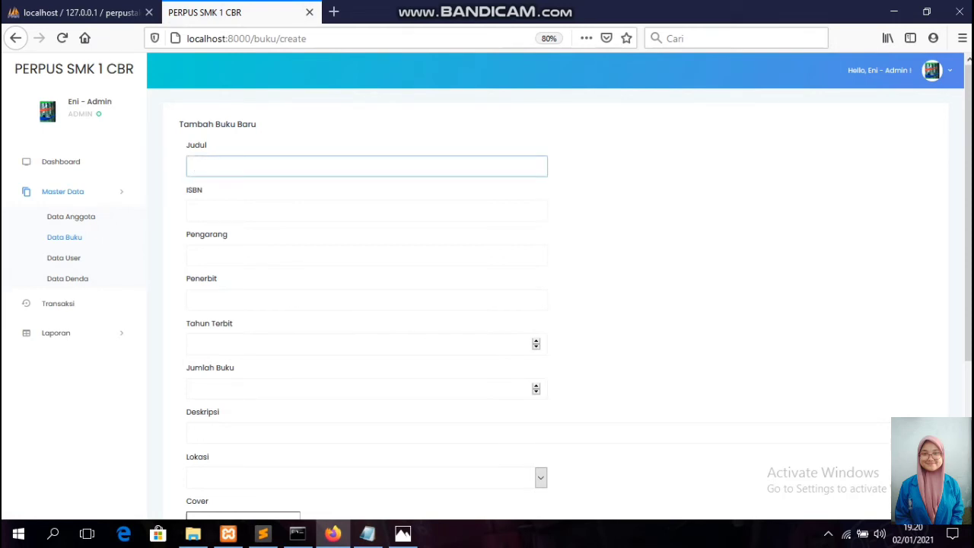
{"action": "type", "text": "I"}
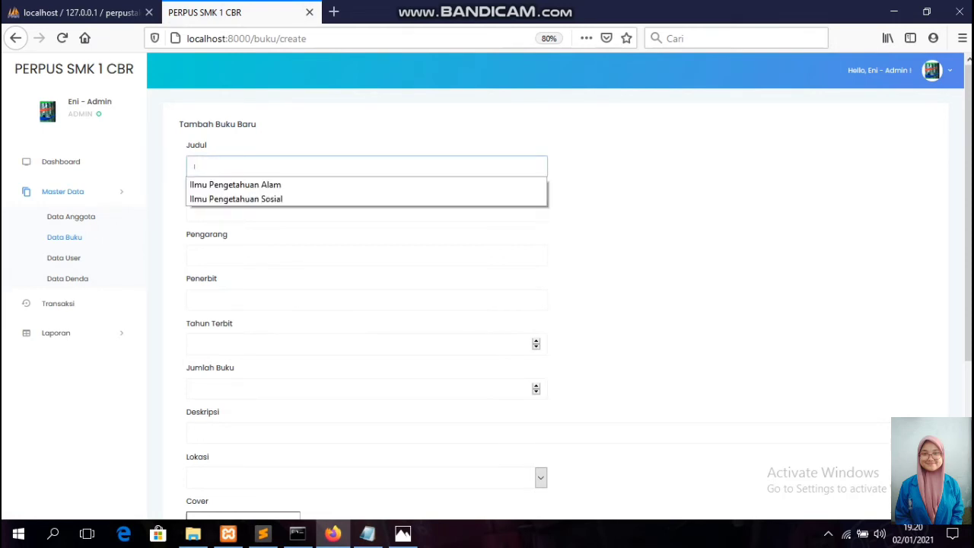
{"action": "type", "text": "lmu Pengetahuan Alam"}
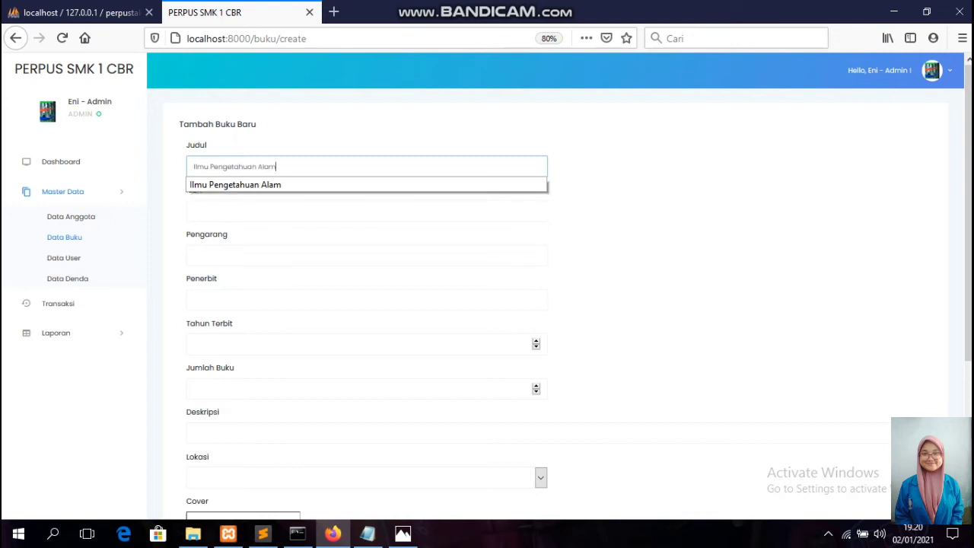
{"action": "left_click", "coordinate": [194, 211]}
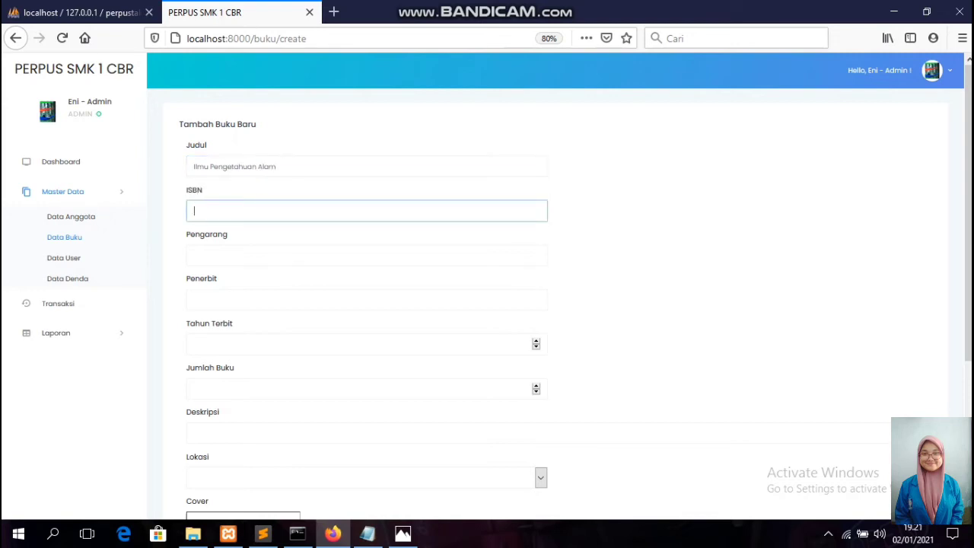
{"action": "type", "text": "602"}
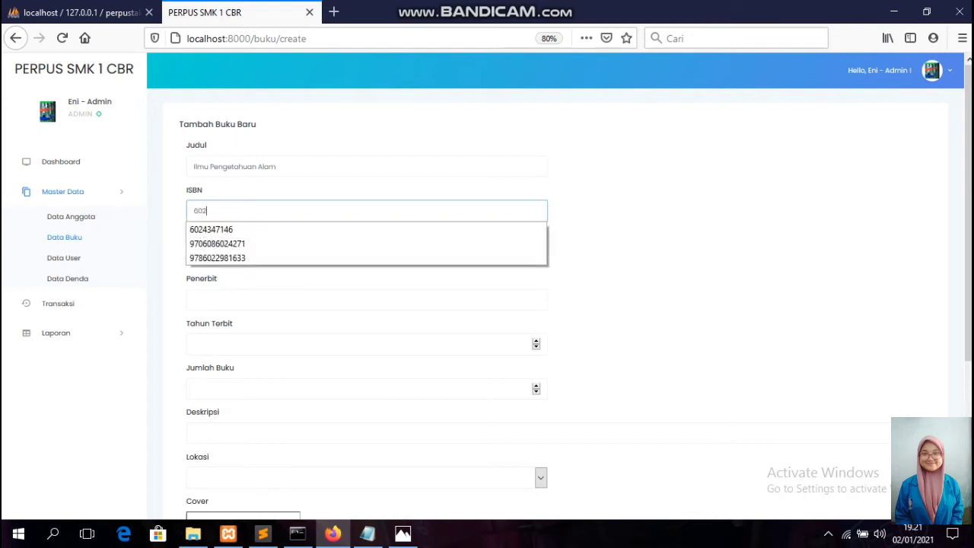
{"action": "type", "text": "4"}
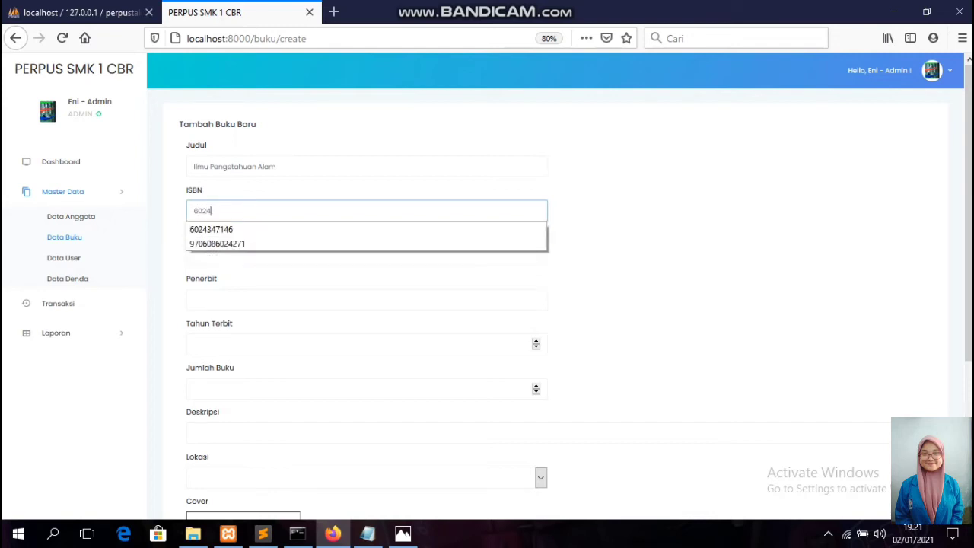
{"action": "type", "text": "347146"}
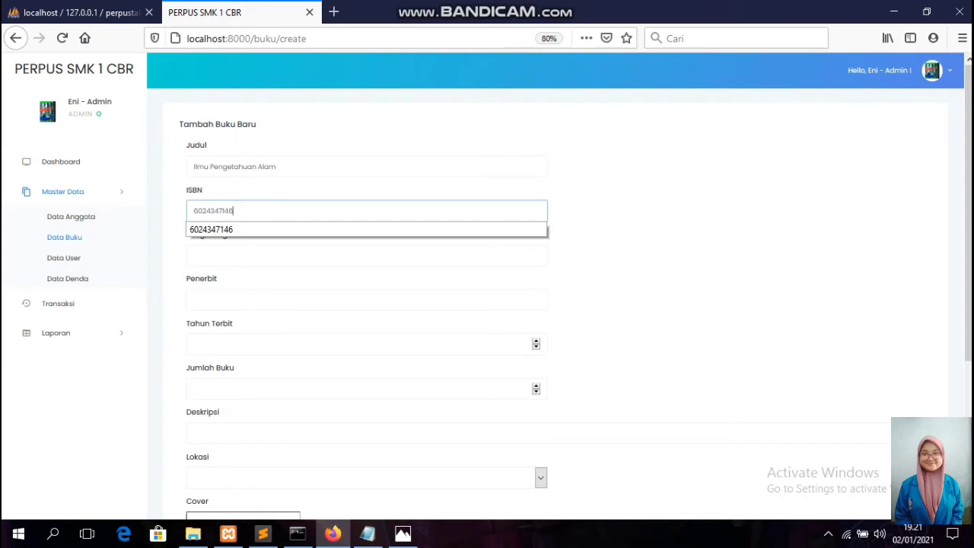
Enter the author's name and publisher Erlangga.
{"action": "key", "text": "Tab"}
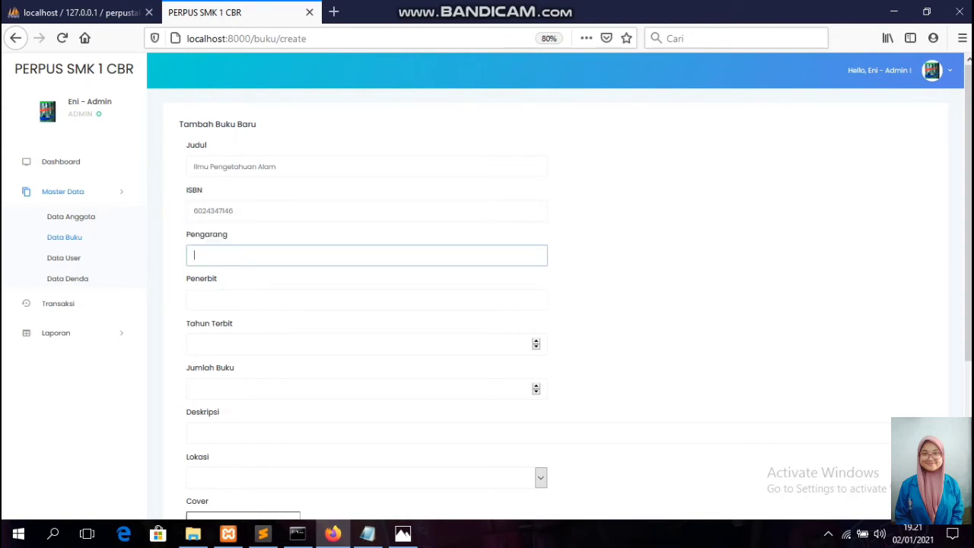
{"action": "type", "text": "Miek"}
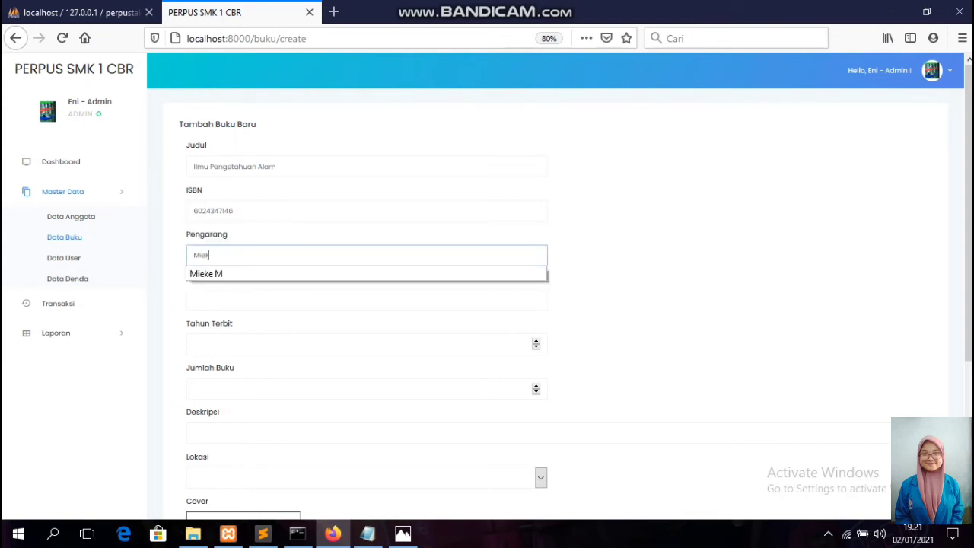
{"action": "type", "text": "e M"}
{"action": "left_click", "coordinate": [232, 300]}
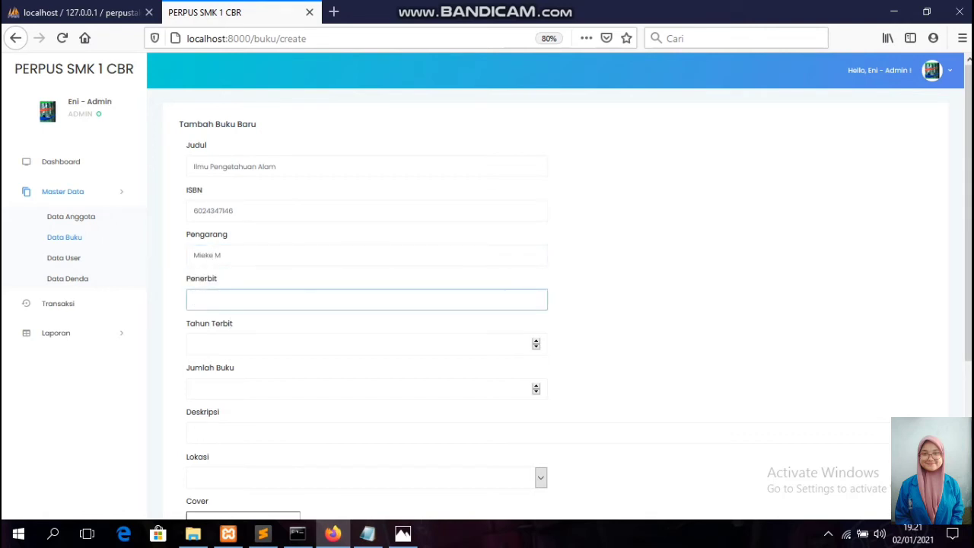
{"action": "type", "text": "Erlangga"}
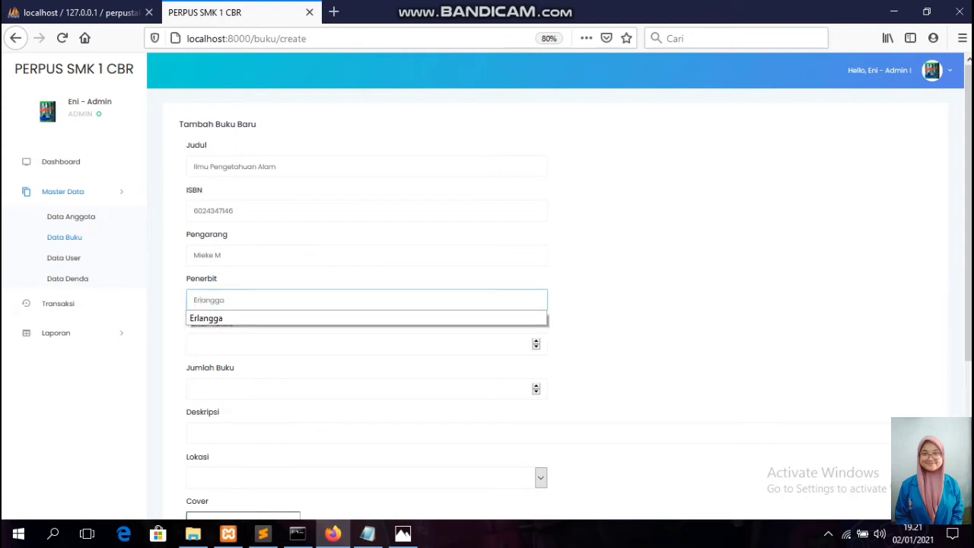
Set publication year 2018 and number of copies 25.
{"action": "left_click", "coordinate": [227, 346]}
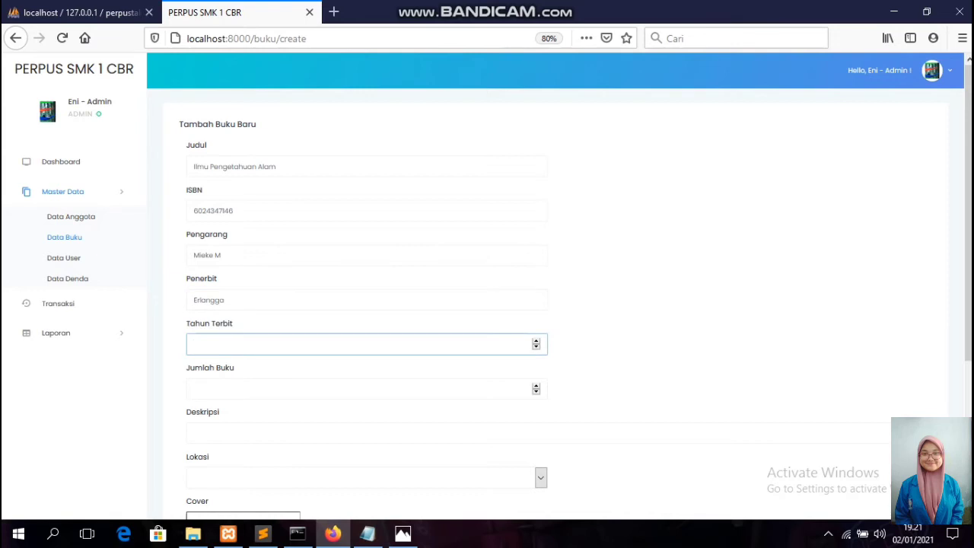
{"action": "type", "text": "2018"}
{"action": "key", "text": "BackSpace"}
{"action": "type", "text": "3"}
{"action": "key", "text": "BackSpace"}
{"action": "type", "text": "8"}
{"action": "left_click", "coordinate": [304, 388]}
{"action": "type", "text": "25"}
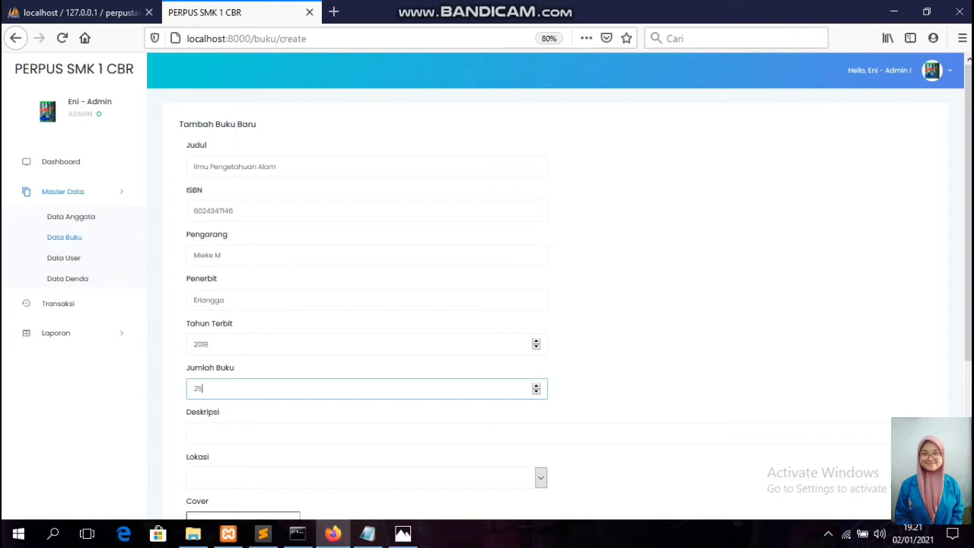
Enter description 'Buku IPA kelas X' and choose location Rak 3.
{"action": "left_click", "coordinate": [194, 433]}
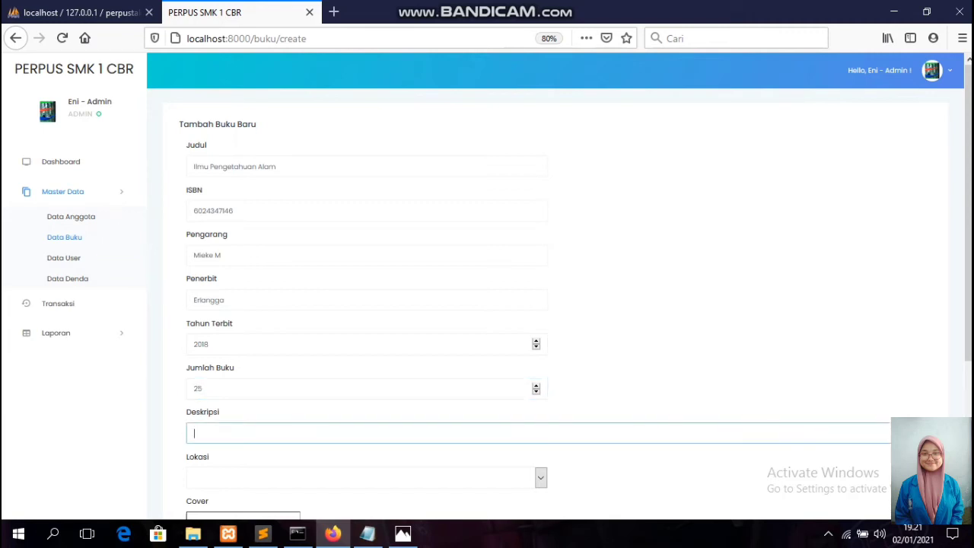
{"action": "type", "text": "Bu"}
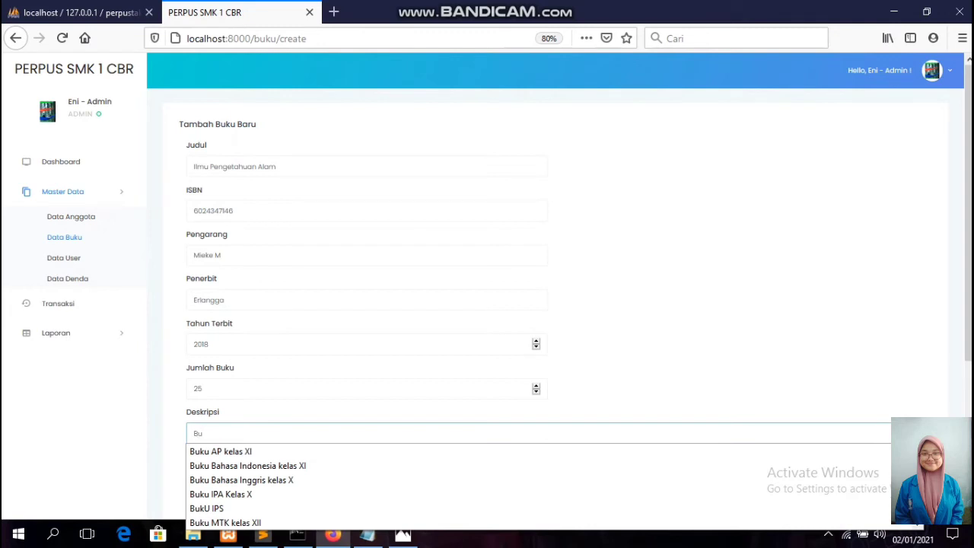
{"action": "type", "text": "ku IPA"}
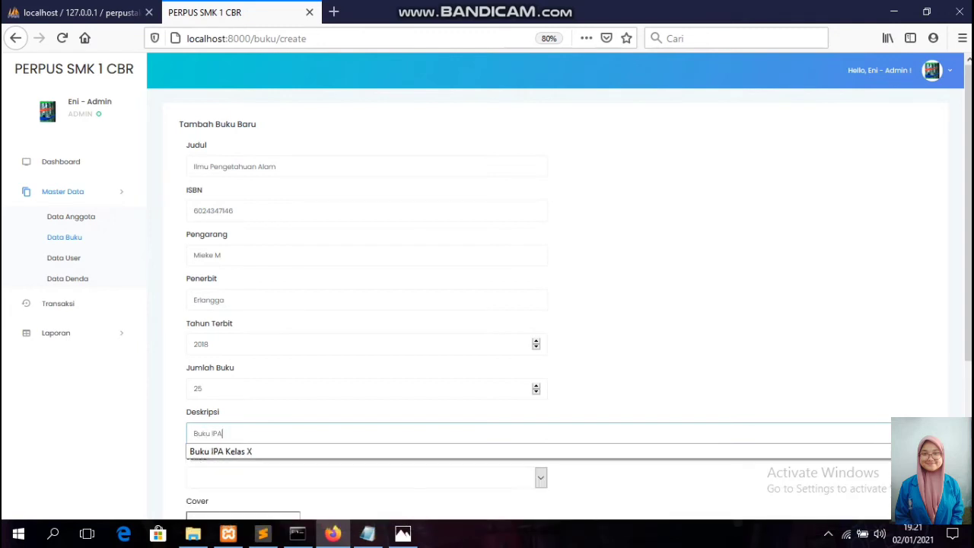
{"action": "type", "text": " kelas X"}
{"action": "key", "text": "Tab"}
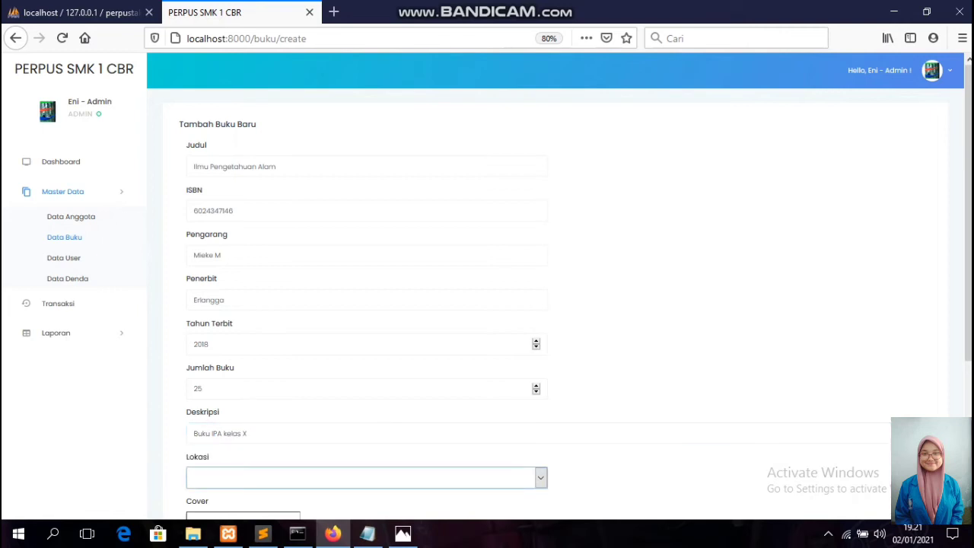
{"action": "key", "text": "alt+Down"}
{"action": "key", "text": "Down"}
{"action": "key", "text": "Down"}
{"action": "key", "text": "Down"}
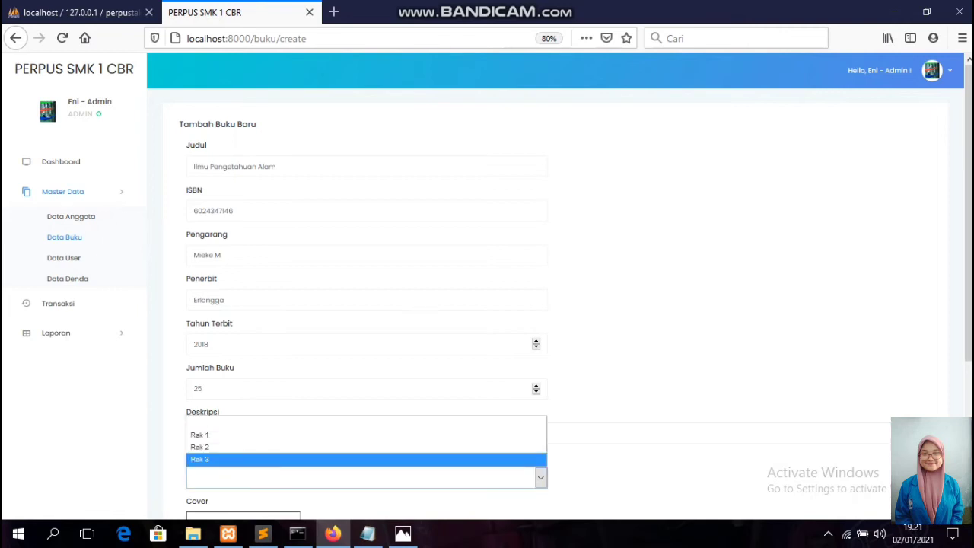
{"action": "key", "text": "Return"}
{"action": "scroll", "coordinate": [555, 304], "scroll_direction": "down", "scroll_amount": 5}
{"action": "key", "text": "Tab"}
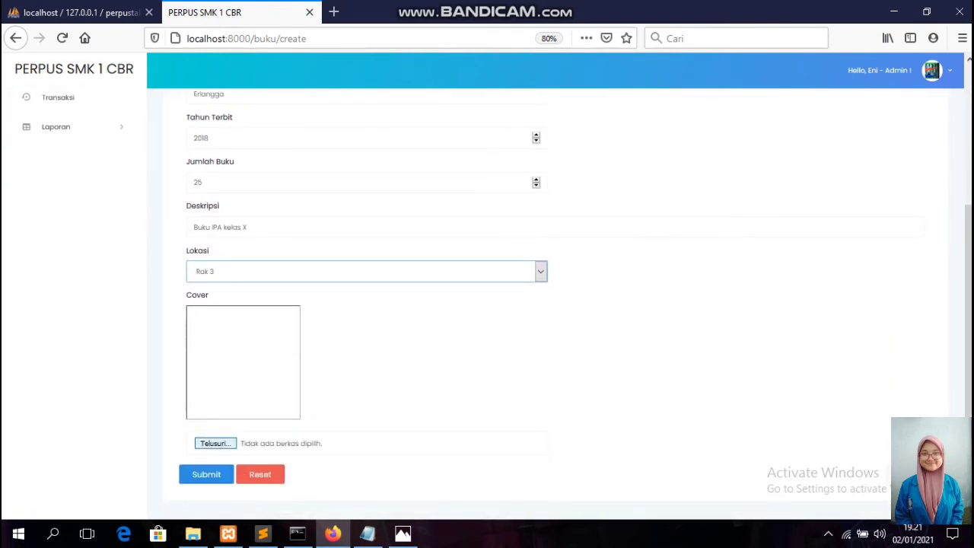
Attach IPA.jpg as the cover and save the Ilmu Pengetahuan Alam book.
{"action": "left_click", "coordinate": [229, 444]}
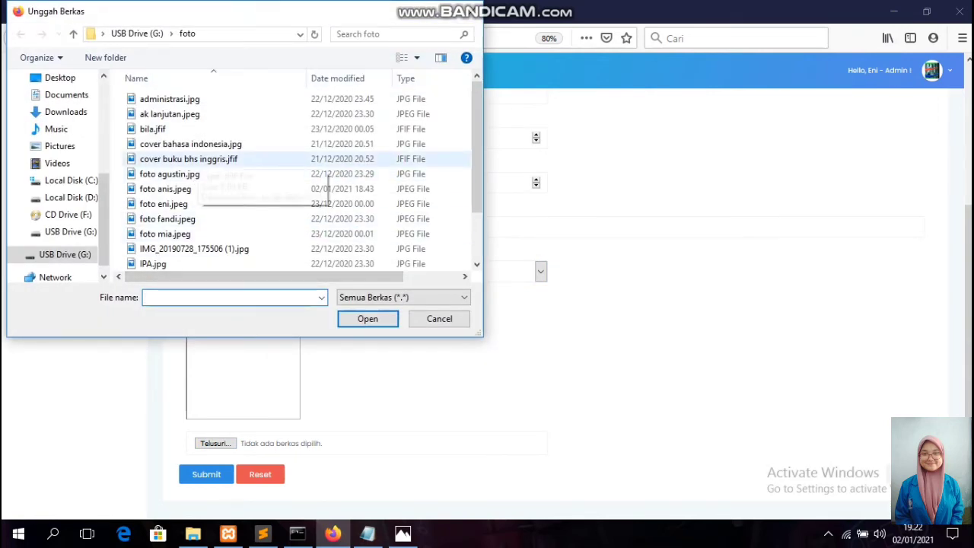
{"action": "left_click", "coordinate": [152, 264]}
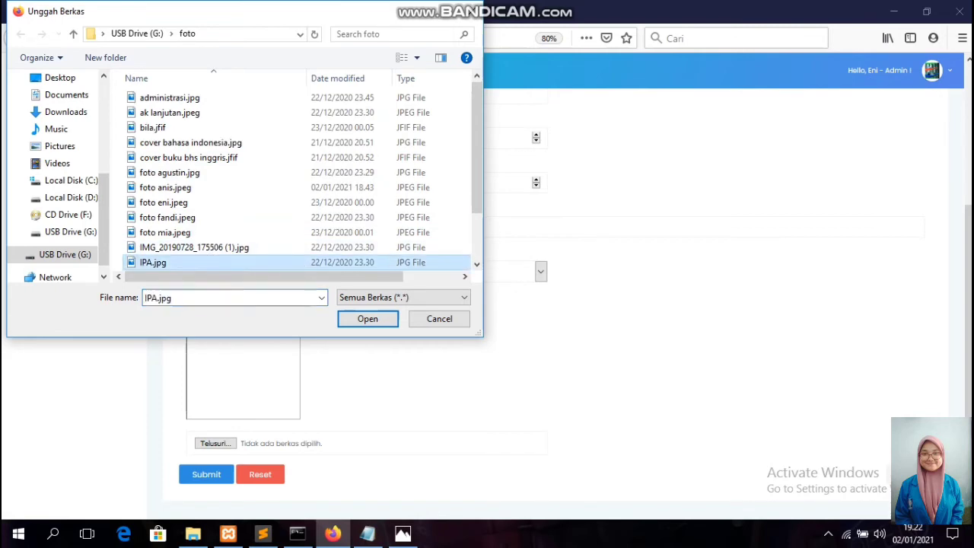
{"action": "left_click", "coordinate": [367, 319]}
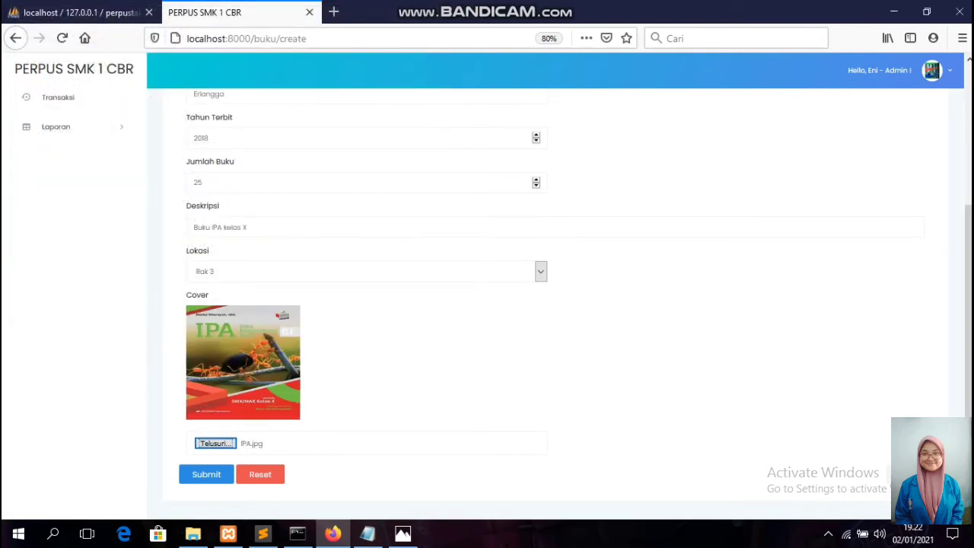
{"action": "scroll", "coordinate": [487, 304], "scroll_direction": "up", "scroll_amount": 5}
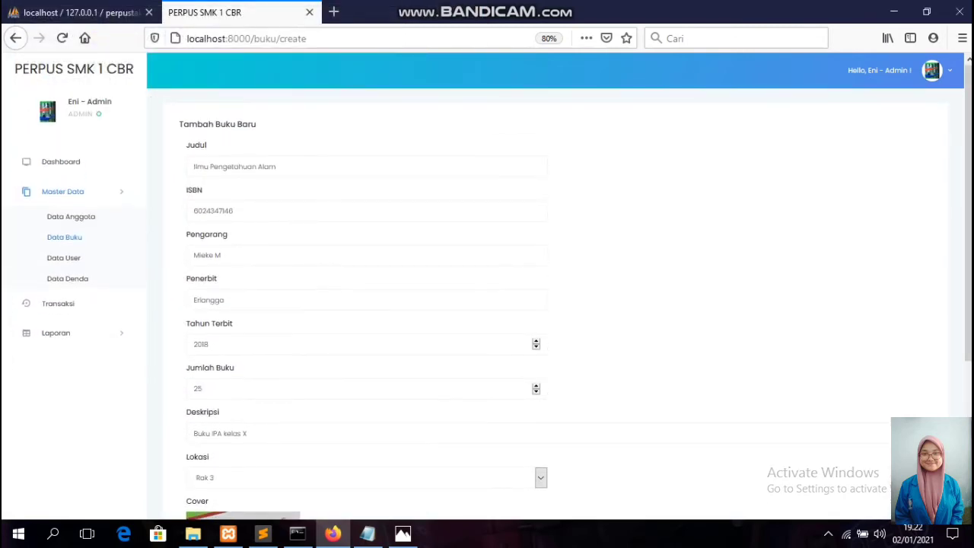
{"action": "scroll", "coordinate": [487, 304], "scroll_direction": "down", "scroll_amount": 5}
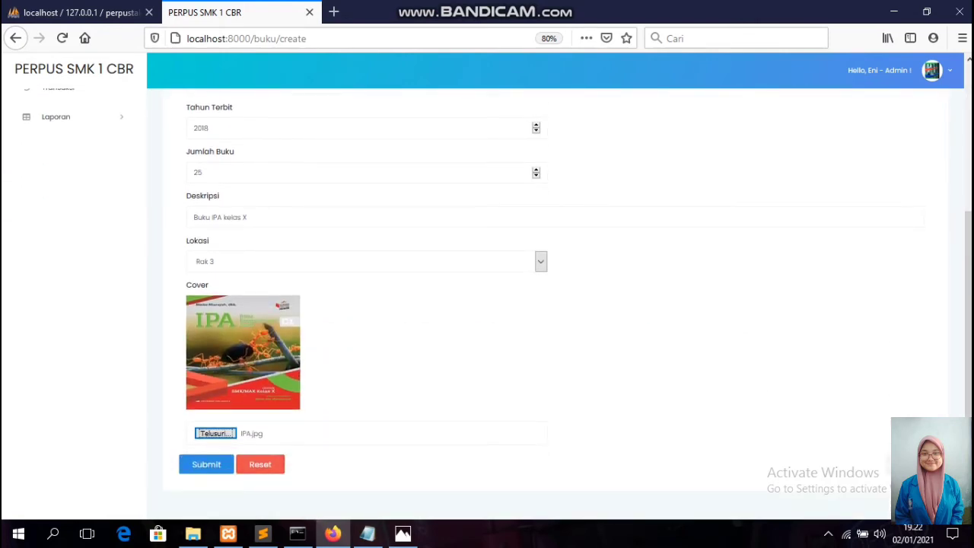
{"action": "left_click", "coordinate": [206, 464]}
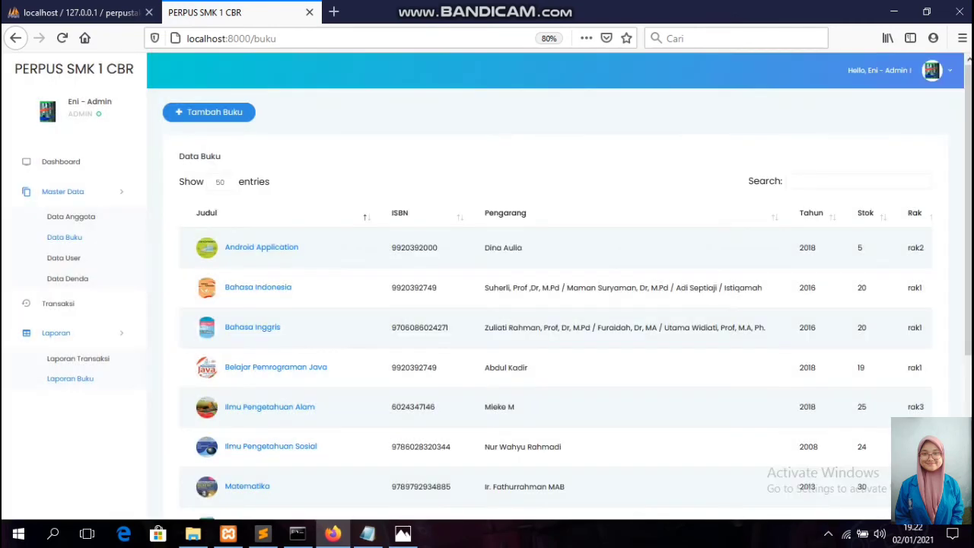
Go to Transaksi and start a new transaction, code TR00001.
{"action": "scroll", "coordinate": [555, 305], "scroll_direction": "down", "scroll_amount": 4}
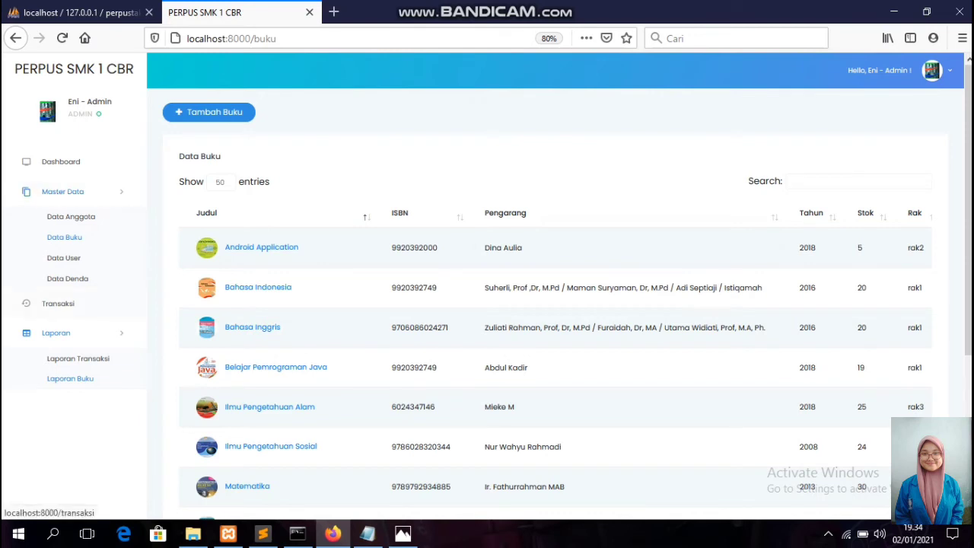
{"action": "left_click", "coordinate": [58, 303]}
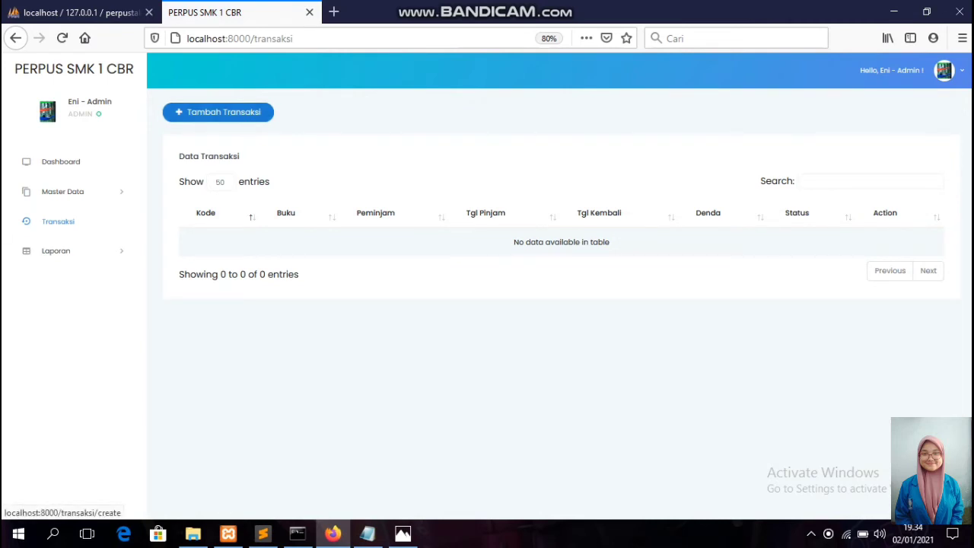
{"action": "left_click", "coordinate": [218, 112]}
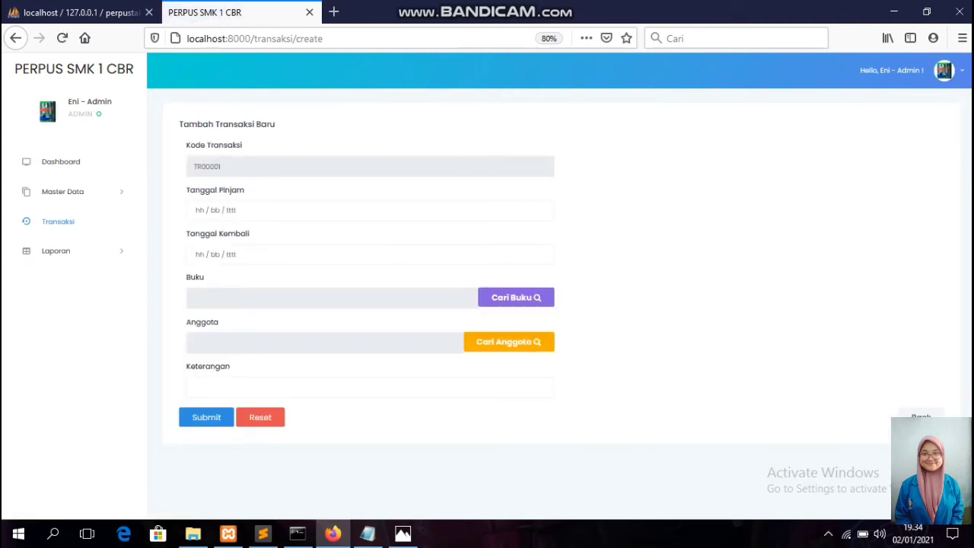
Set borrow date 02/01/2021 and return date 06/01/2021 on the loan.
{"action": "left_click", "coordinate": [242, 211]}
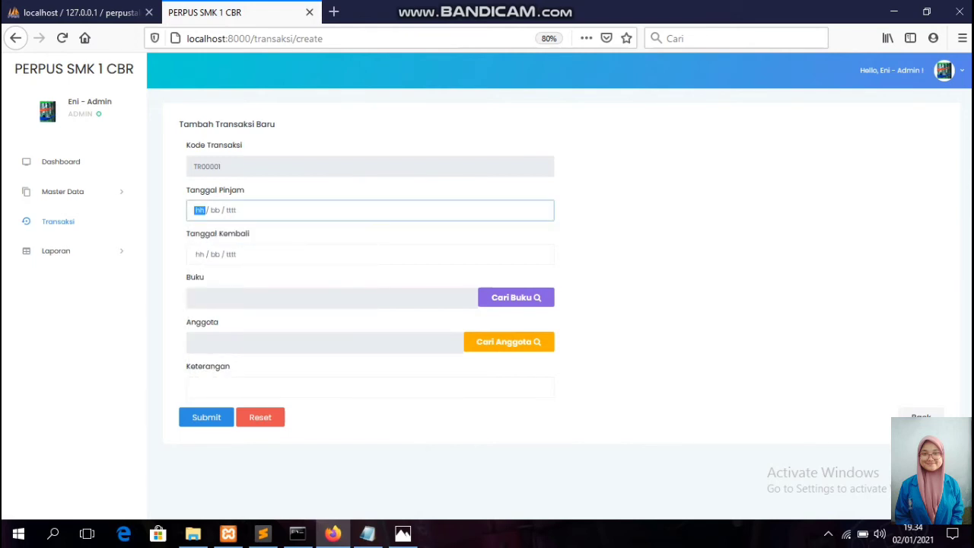
{"action": "type", "text": "02 / "}
{"action": "type", "text": "01 / 20"}
{"action": "type", "text": "202"}
{"action": "type", "text": "1"}
{"action": "left_click", "coordinate": [199, 254]}
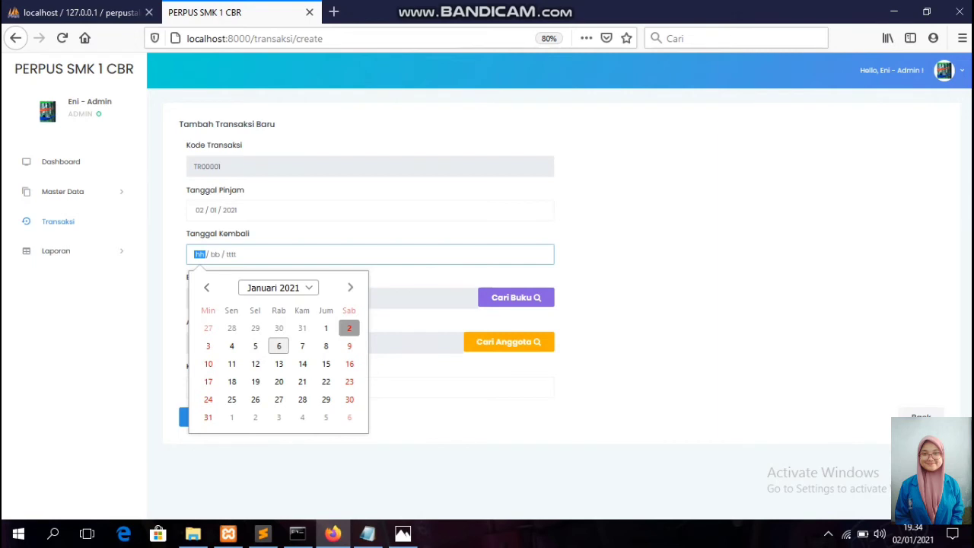
{"action": "left_click", "coordinate": [278, 346]}
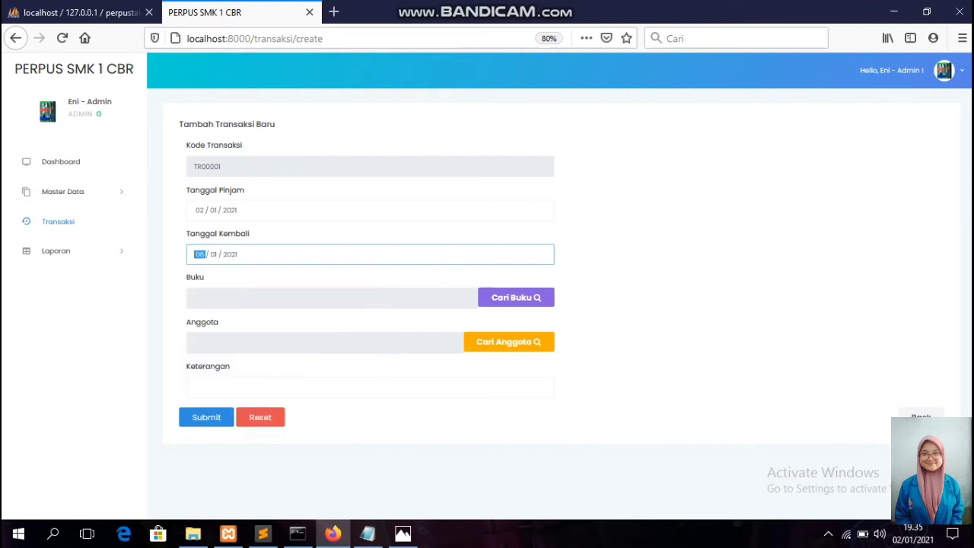
Choose Prinsip Akuntansi 2 as the borrowed book and pick the borrowing member.
{"action": "left_click", "coordinate": [516, 298]}
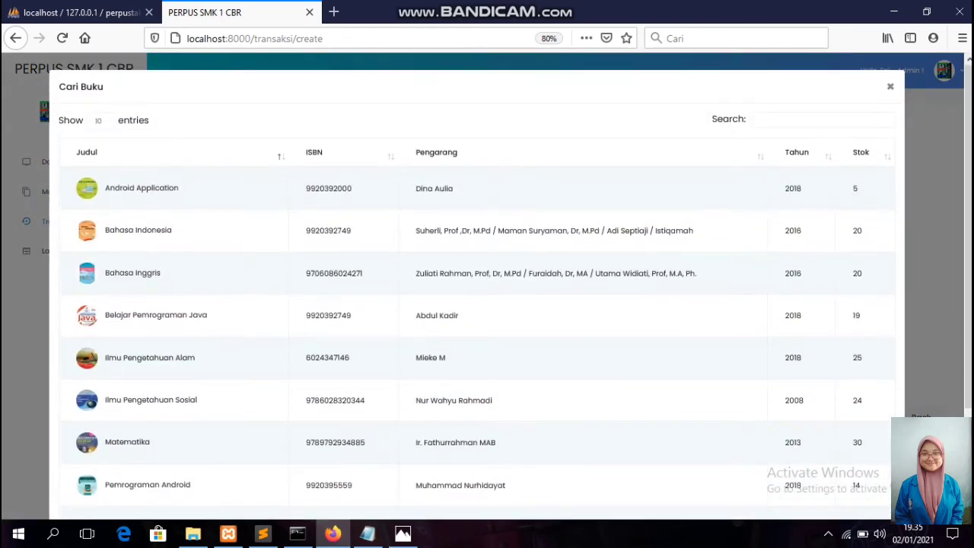
{"action": "scroll", "coordinate": [472, 288], "scroll_direction": "down", "scroll_amount": 3}
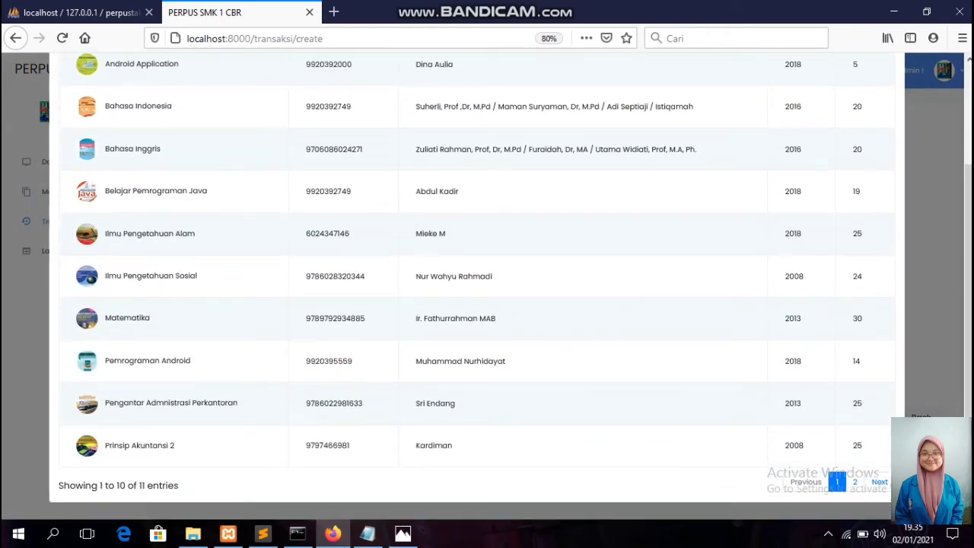
{"action": "left_click", "coordinate": [139, 445]}
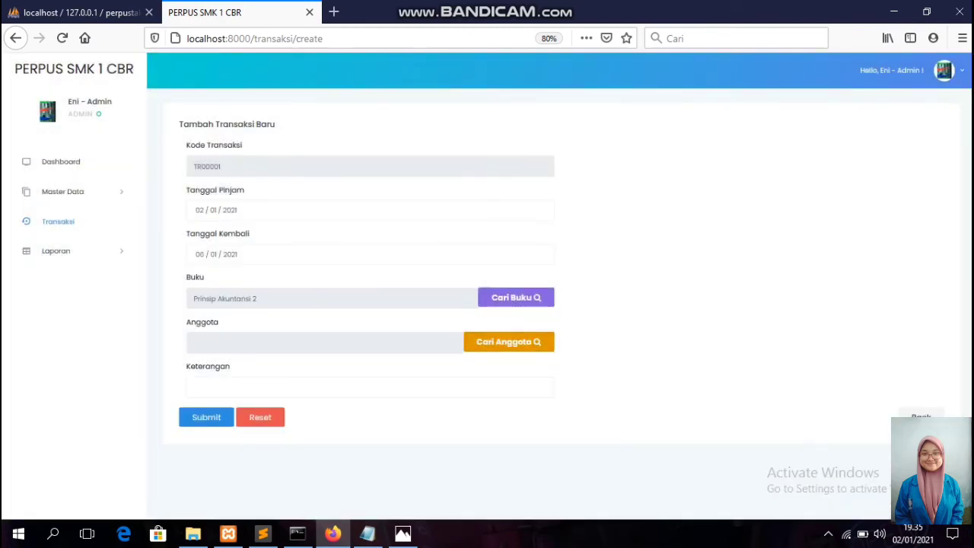
{"action": "left_click", "coordinate": [509, 342]}
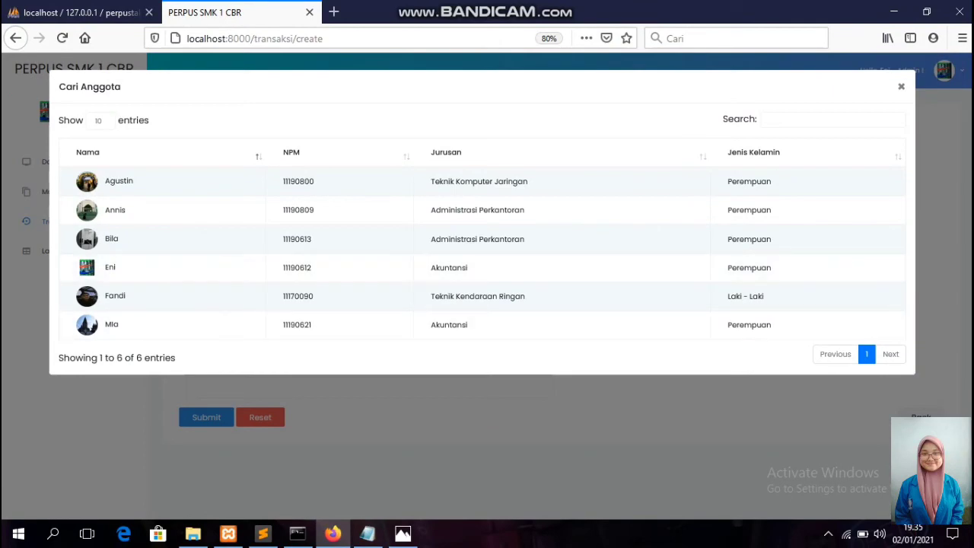
{"action": "left_click", "coordinate": [111, 324]}
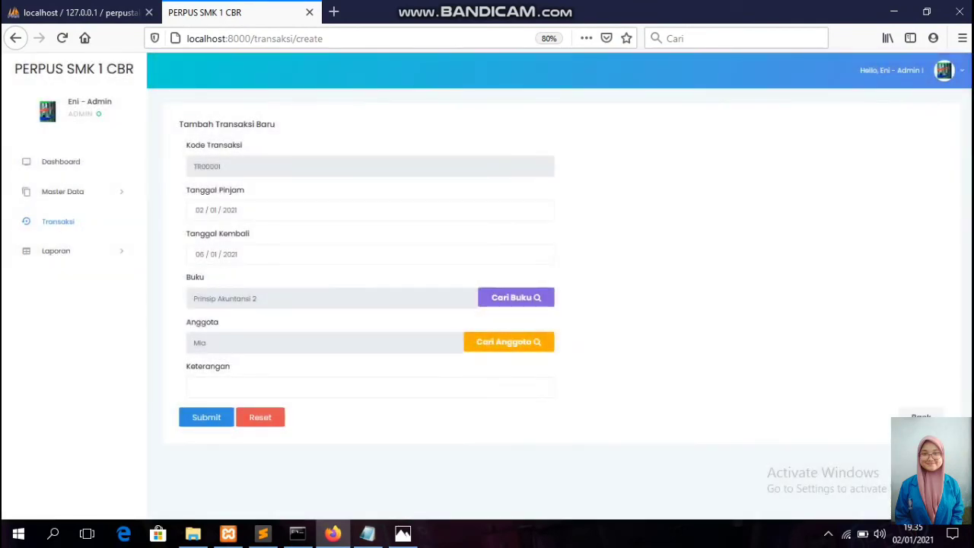
Fill the Keterangan note with the suggested 'pinjam buku' followed by 'Akuntansi'.
{"action": "type", "text": "P"}
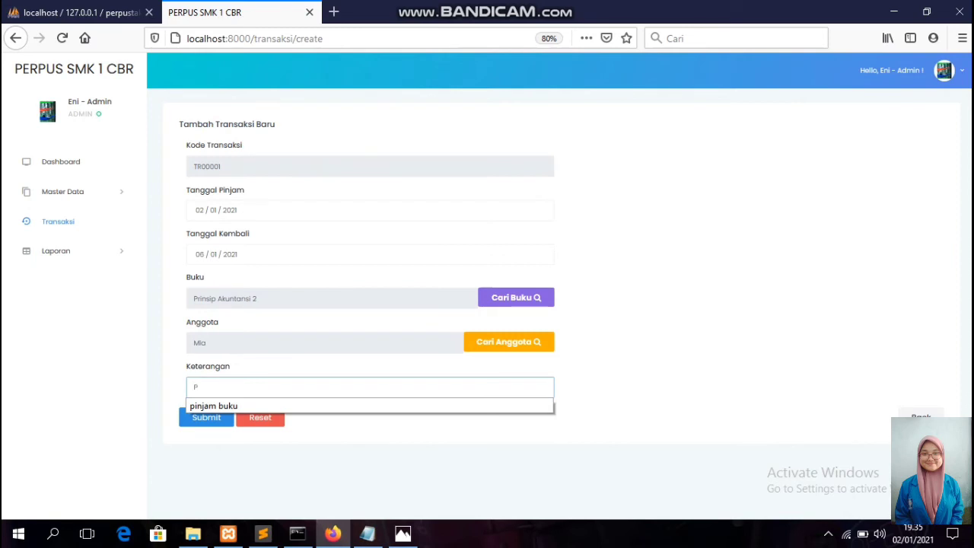
{"action": "key", "text": "Down"}
{"action": "key", "text": "Return"}
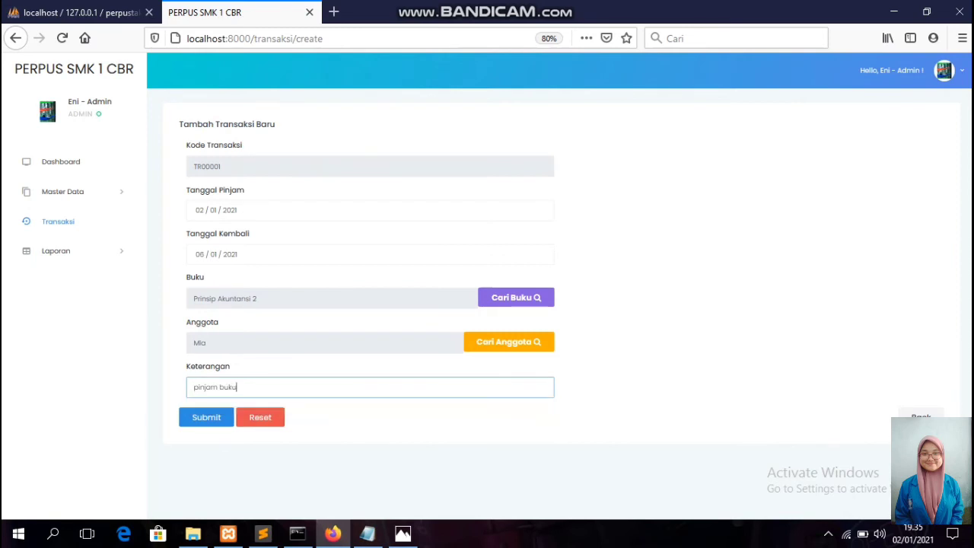
{"action": "key", "text": "Down"}
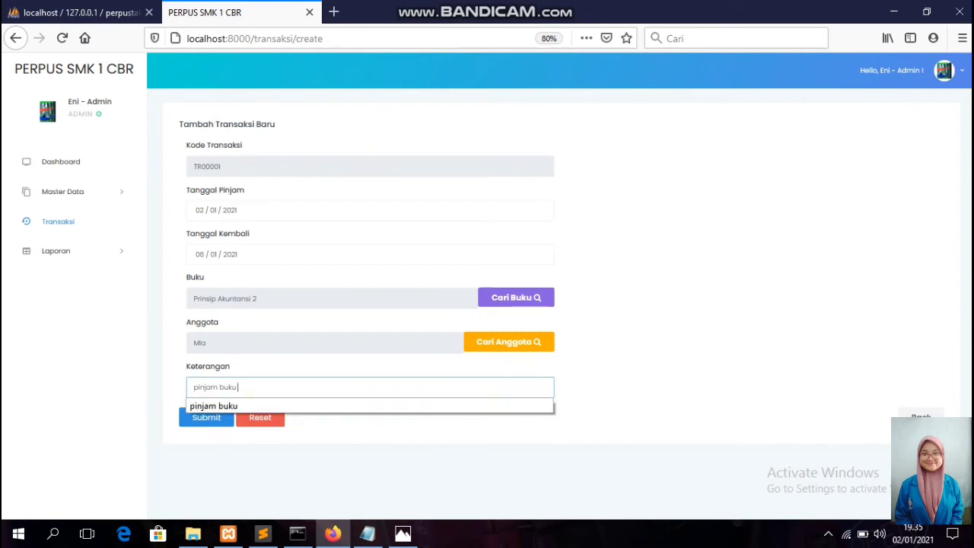
{"action": "type", "text": "Ak"}
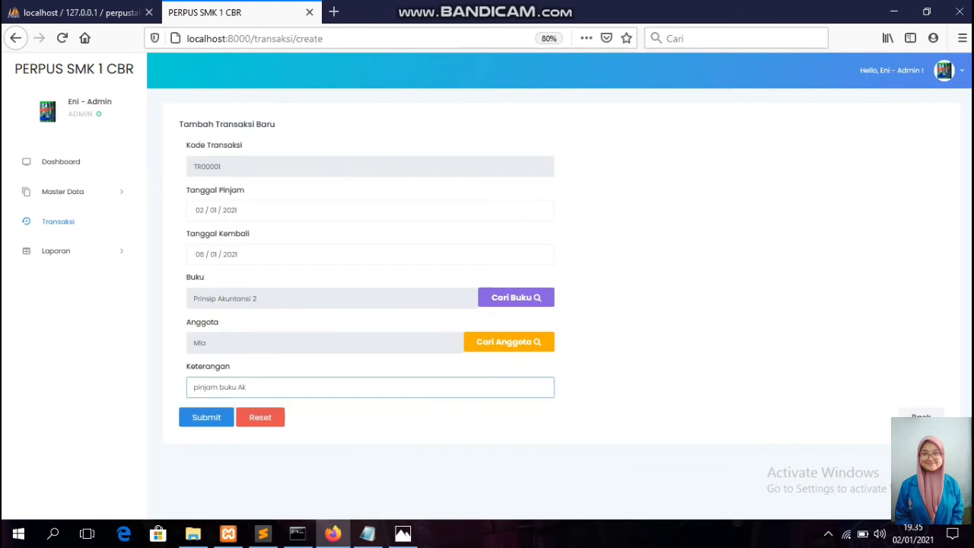
{"action": "type", "text": "untansi"}
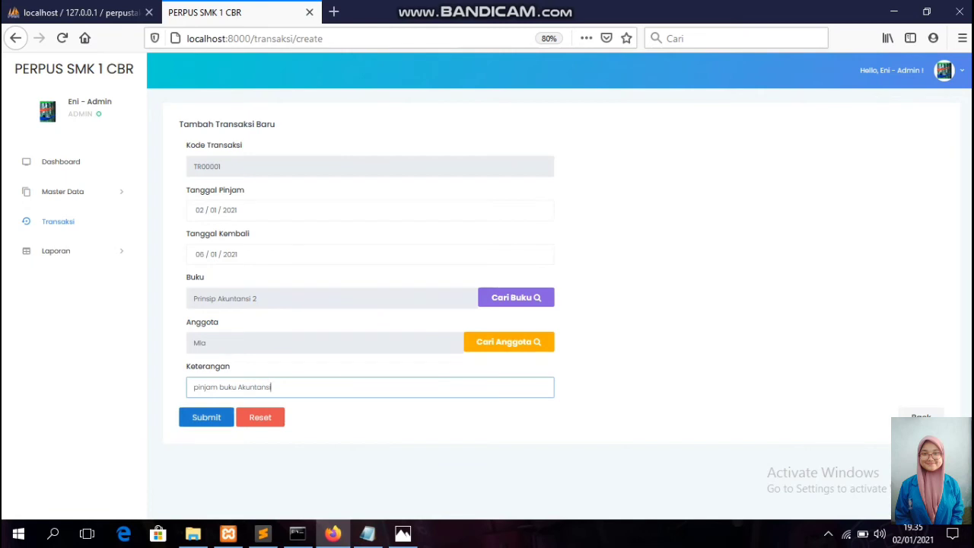
Submit loan TR00001 for Prinsip Akuntansi 2.
{"action": "left_click", "coordinate": [206, 417]}
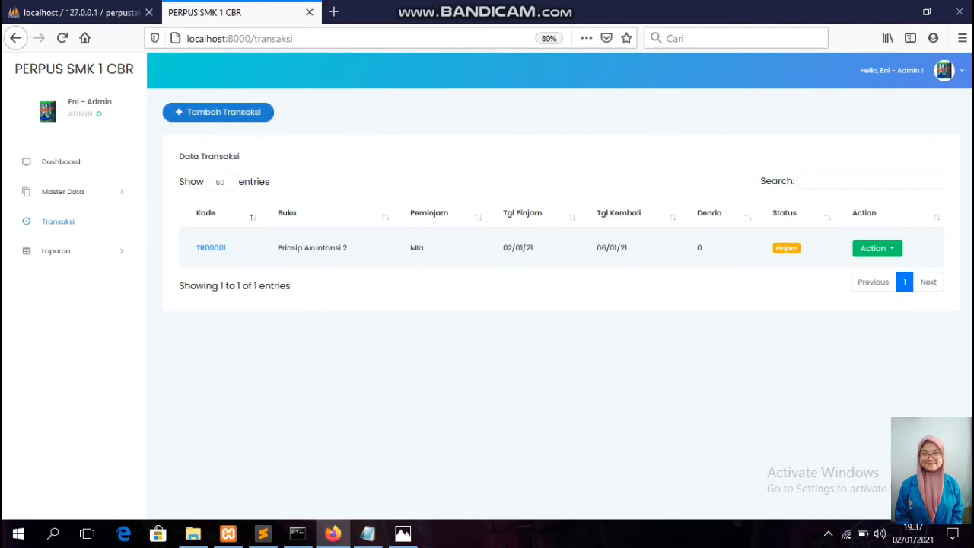
Start a new blank transaction, coded TR00004, via Tambah Transaksi.
{"action": "left_click", "coordinate": [218, 112]}
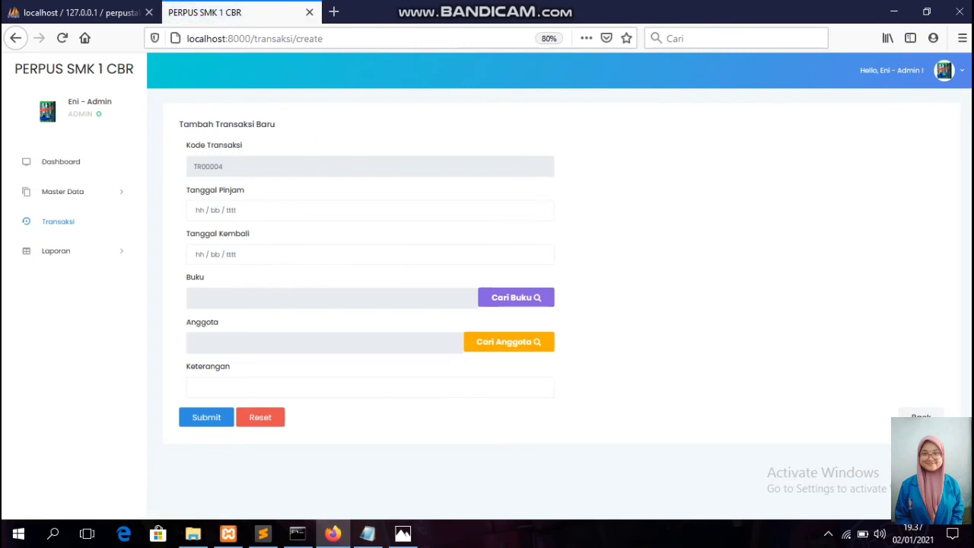
Set loan TR00004's loan date to 24 December 2020 and return date to 29 December 2020.
{"action": "left_click", "coordinate": [369, 166]}
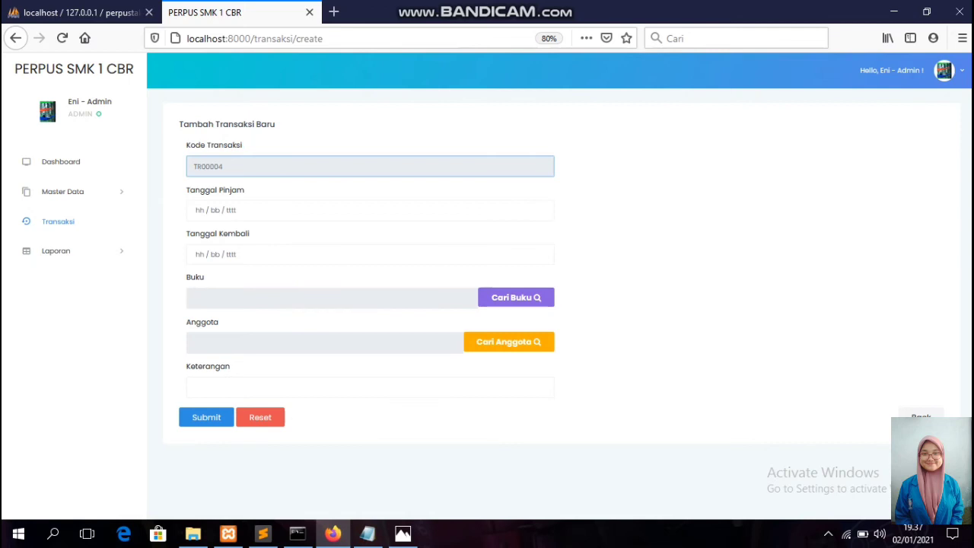
{"action": "left_click", "coordinate": [199, 210]}
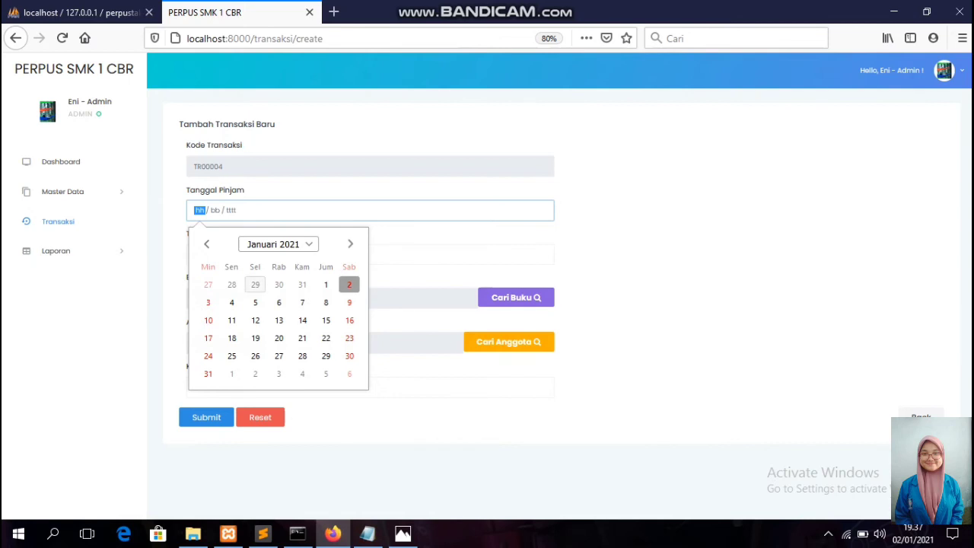
{"action": "left_click", "coordinate": [206, 243]}
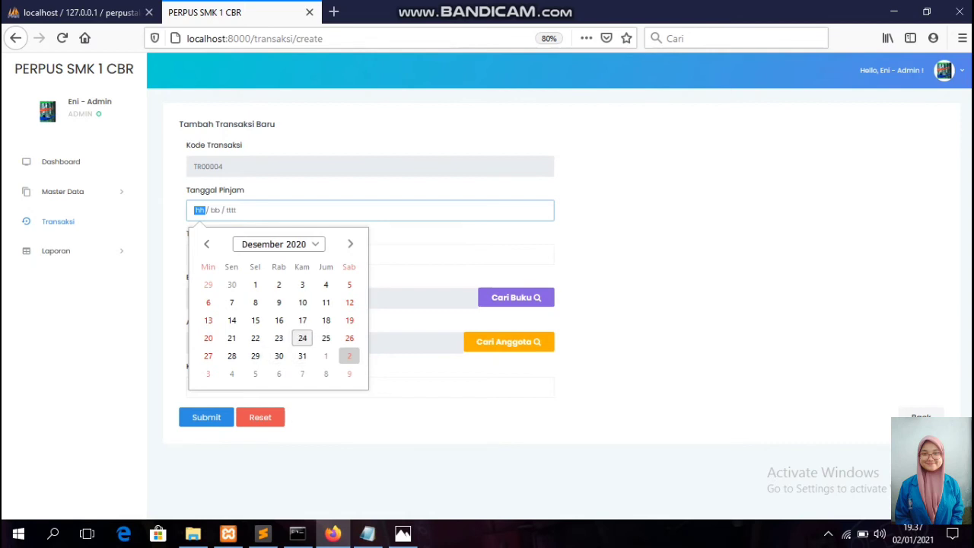
{"action": "left_click", "coordinate": [302, 337]}
{"action": "left_click", "coordinate": [199, 254]}
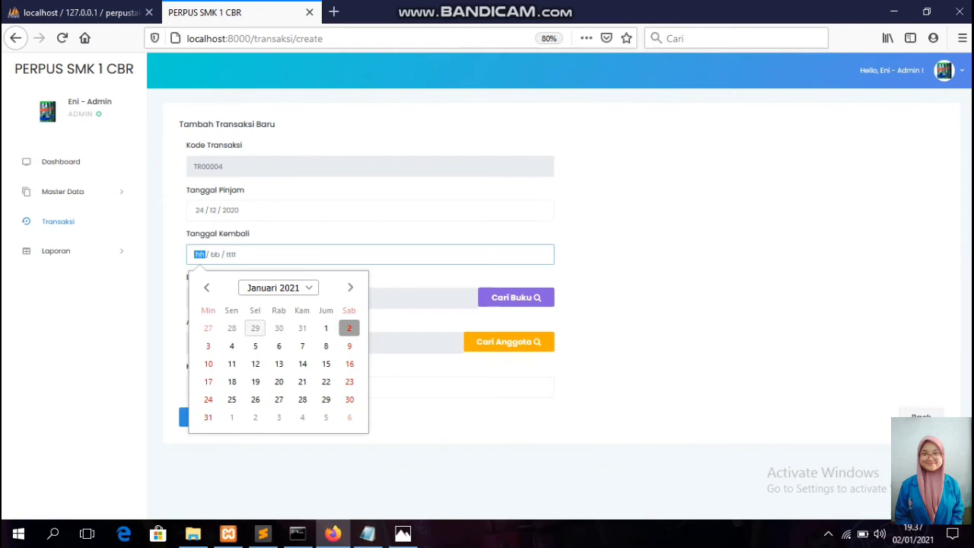
{"action": "left_click", "coordinate": [255, 328]}
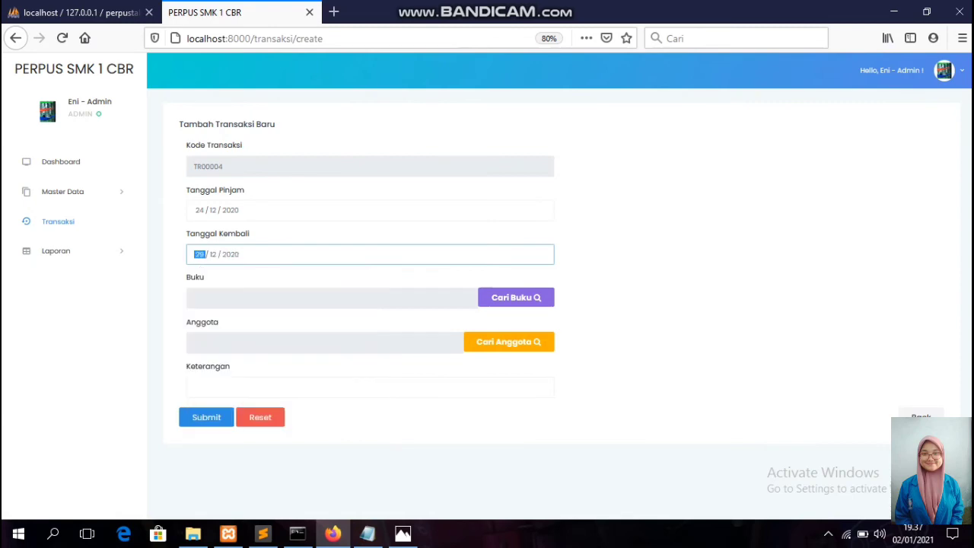
Choose Bahasa Indonesia and the member, note 'pinjam buku bahasa indonesia', and submit.
{"action": "left_click", "coordinate": [516, 296]}
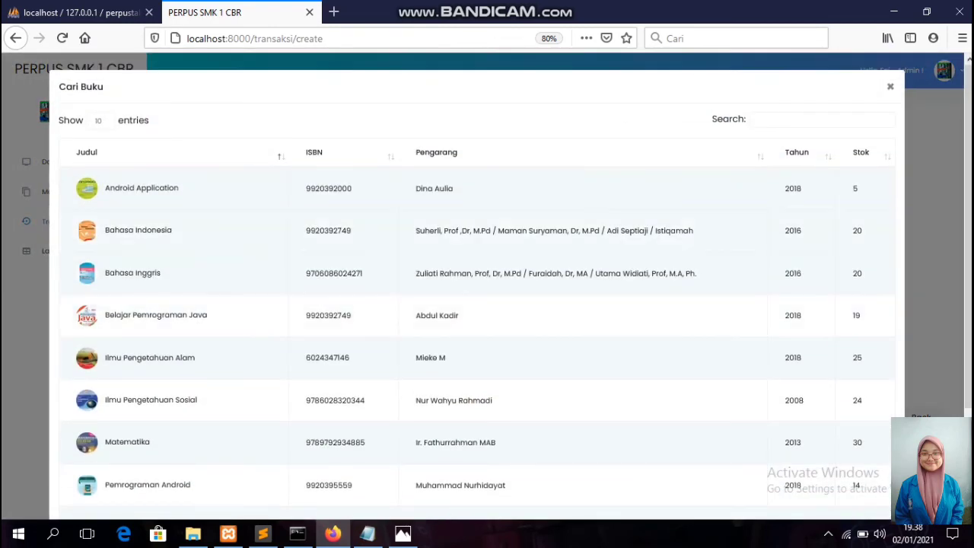
{"action": "left_click", "coordinate": [138, 230]}
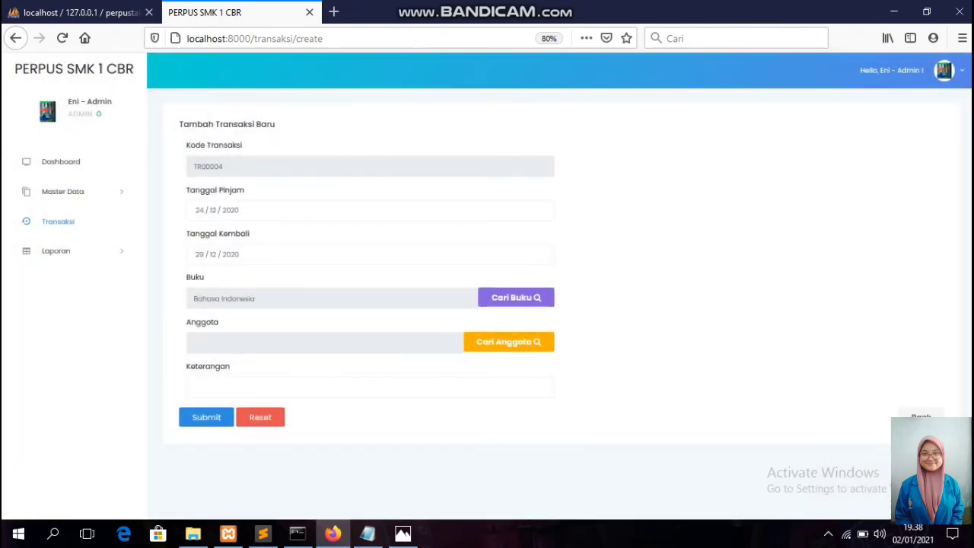
{"action": "left_click", "coordinate": [508, 342]}
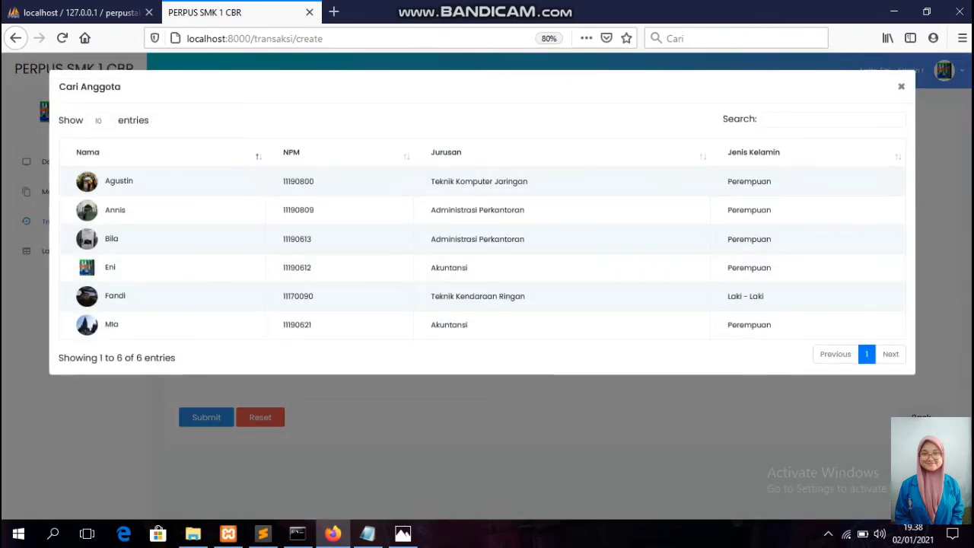
{"action": "left_click", "coordinate": [115, 296]}
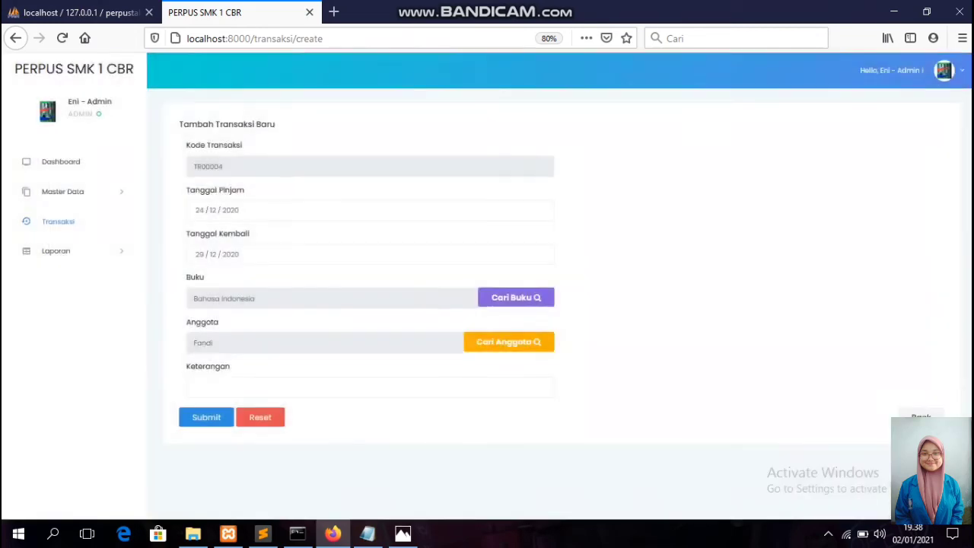
{"action": "left_click", "coordinate": [194, 387]}
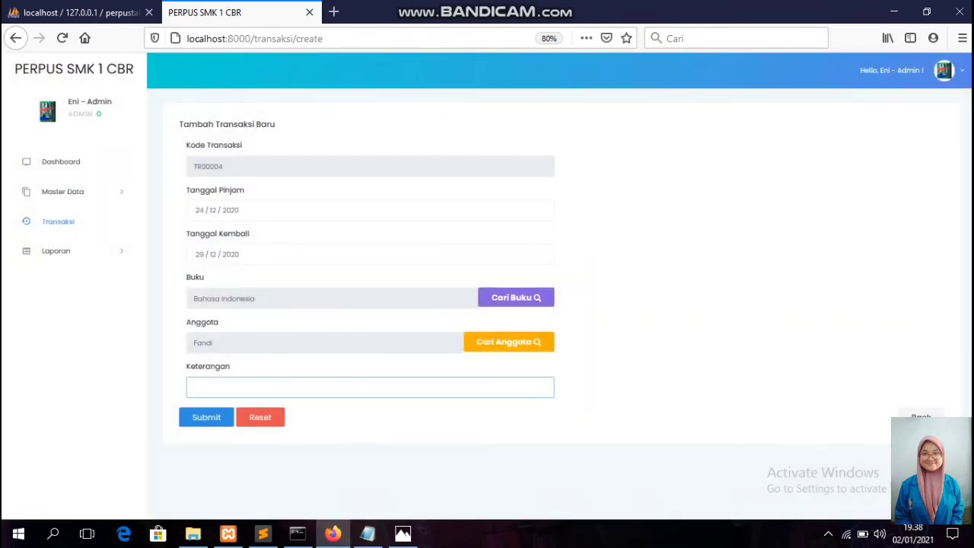
{"action": "type", "text": "pinjam"}
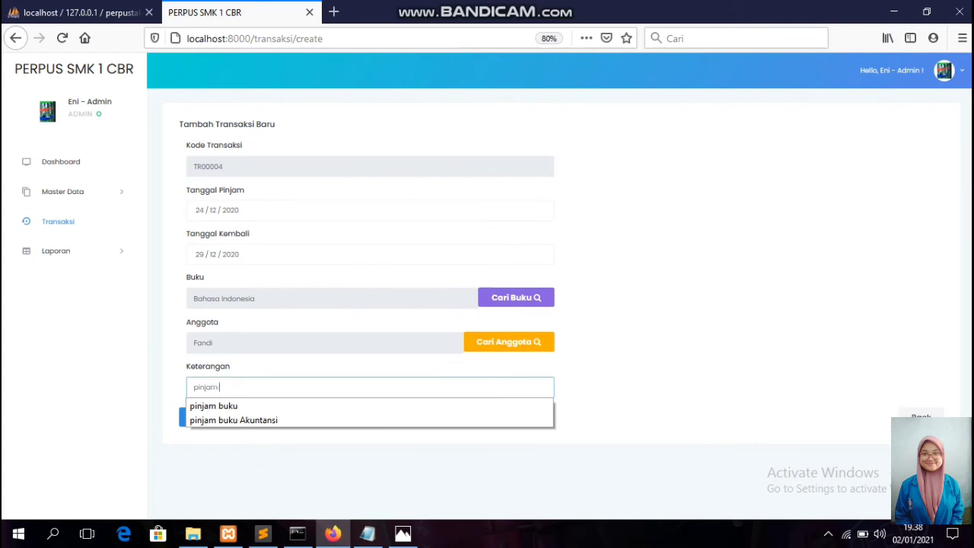
{"action": "type", "text": " buku bahasa "}
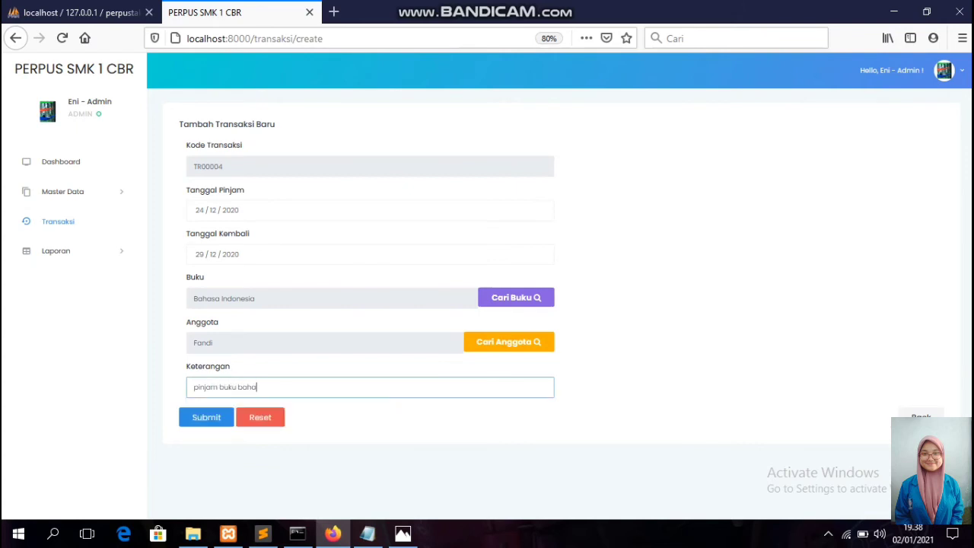
{"action": "type", "text": "indonesia"}
{"action": "left_click", "coordinate": [206, 417]}
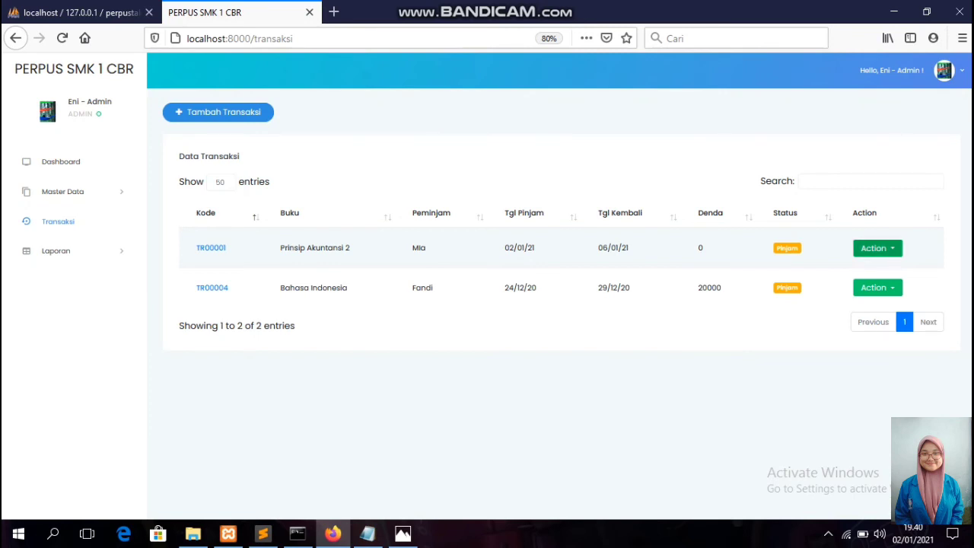
Mark loans TR00001 and TR00004 as Sudah Kembali, confirming each return.
{"action": "left_click", "coordinate": [877, 248]}
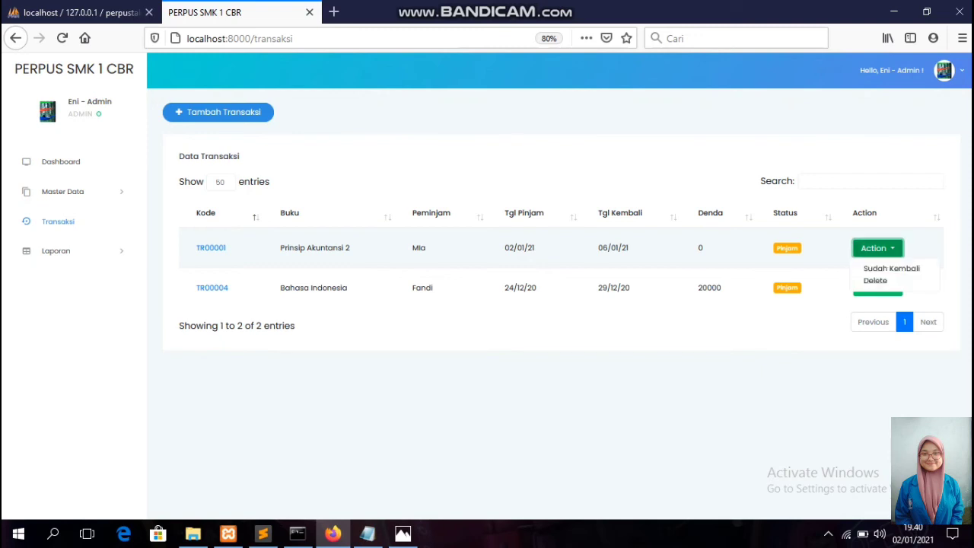
{"action": "left_click", "coordinate": [891, 268]}
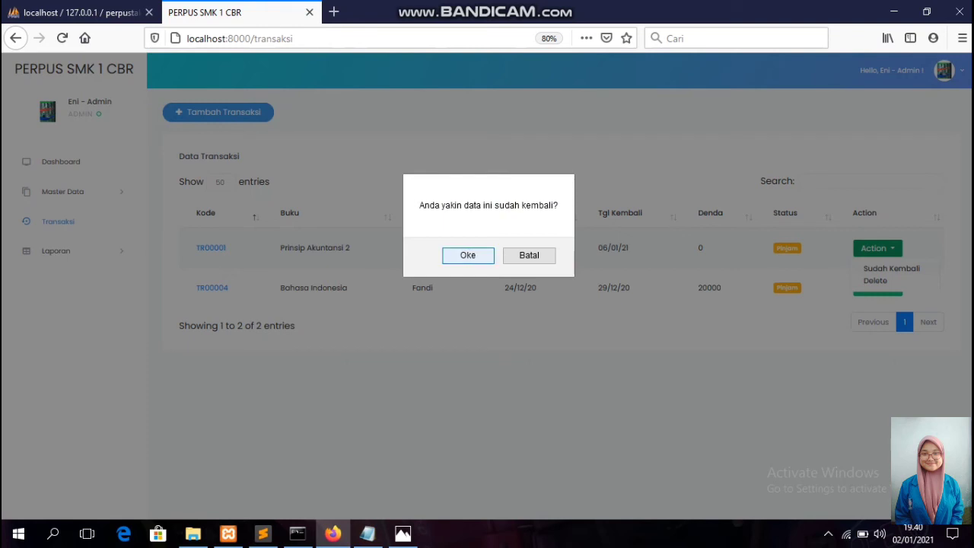
{"action": "key", "text": "Return"}
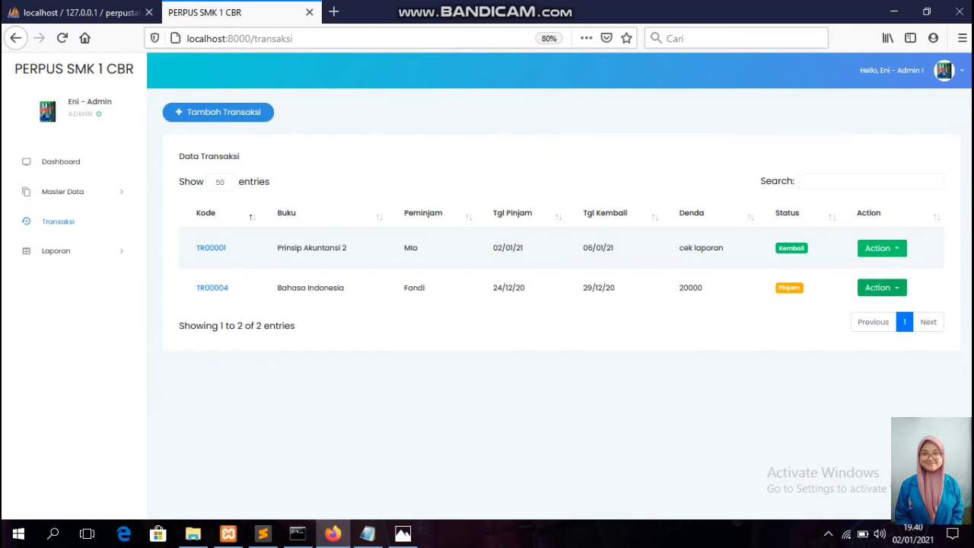
{"action": "left_click", "coordinate": [882, 288]}
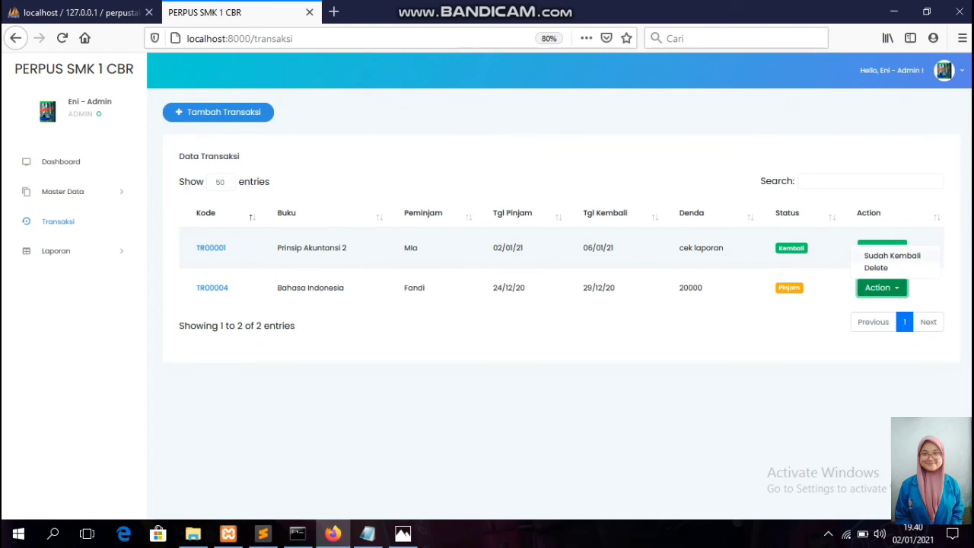
{"action": "left_click", "coordinate": [892, 256]}
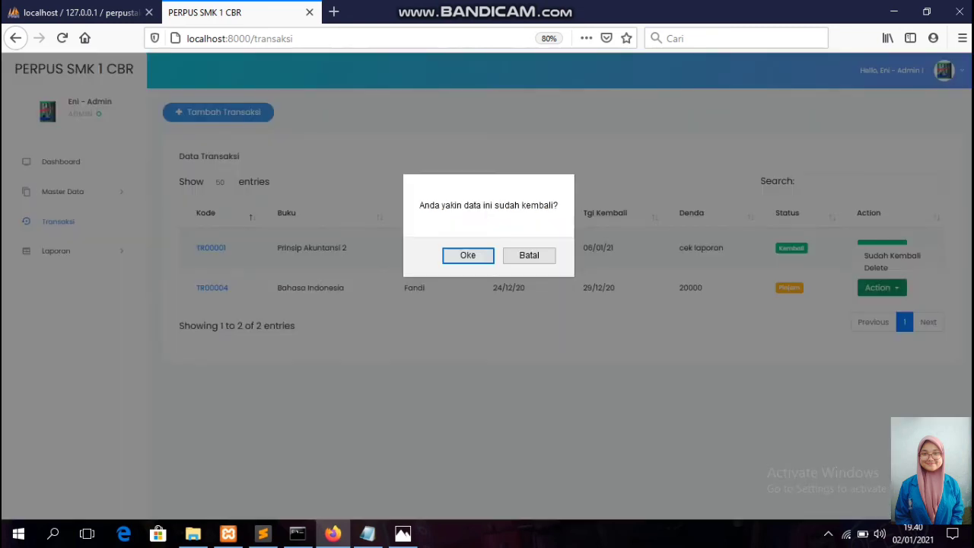
{"action": "key", "text": "Return"}
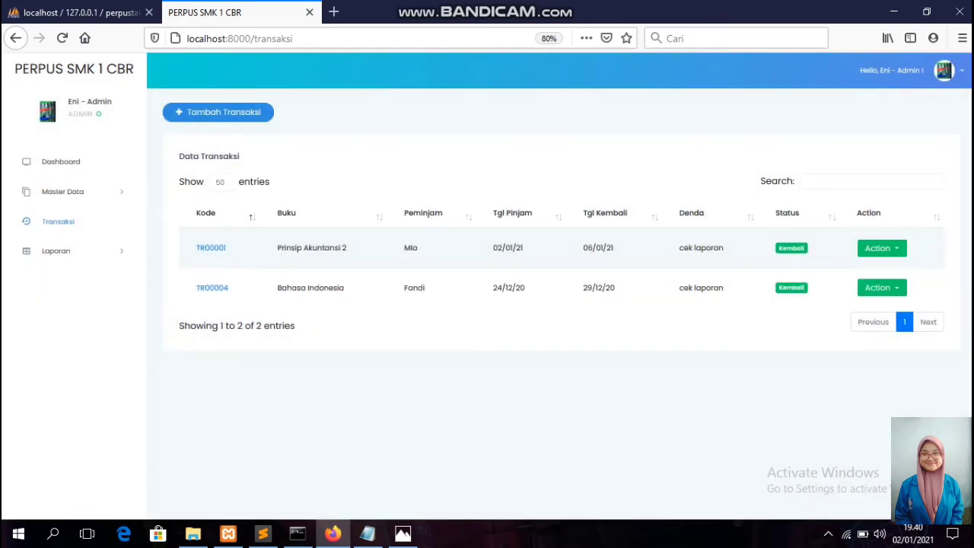
{"action": "mouse_move", "coordinate": [532, 4]}
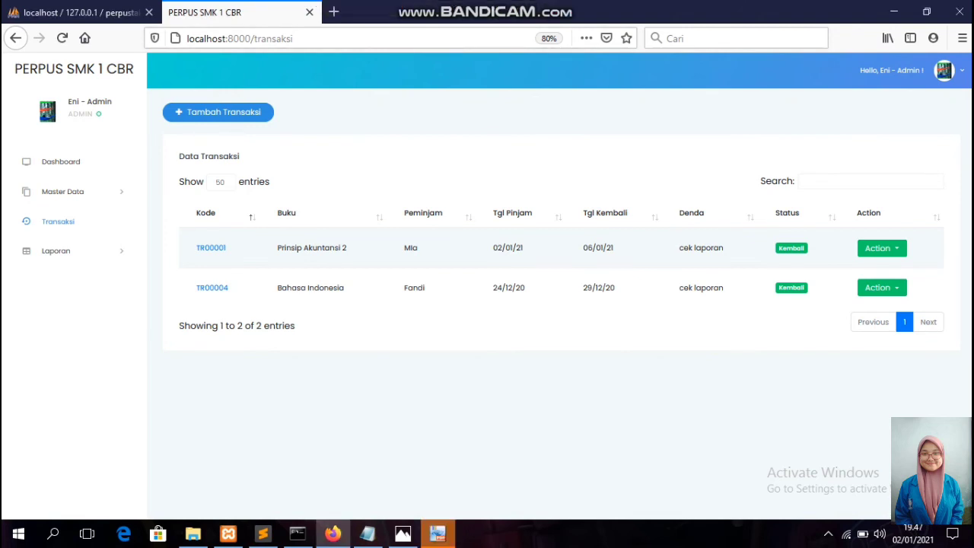
Export the Laporan Transaksi as PDF, download laporan_transaksi_2021-01-02_12-47-57.pdf and open it.
{"action": "left_click", "coordinate": [56, 251]}
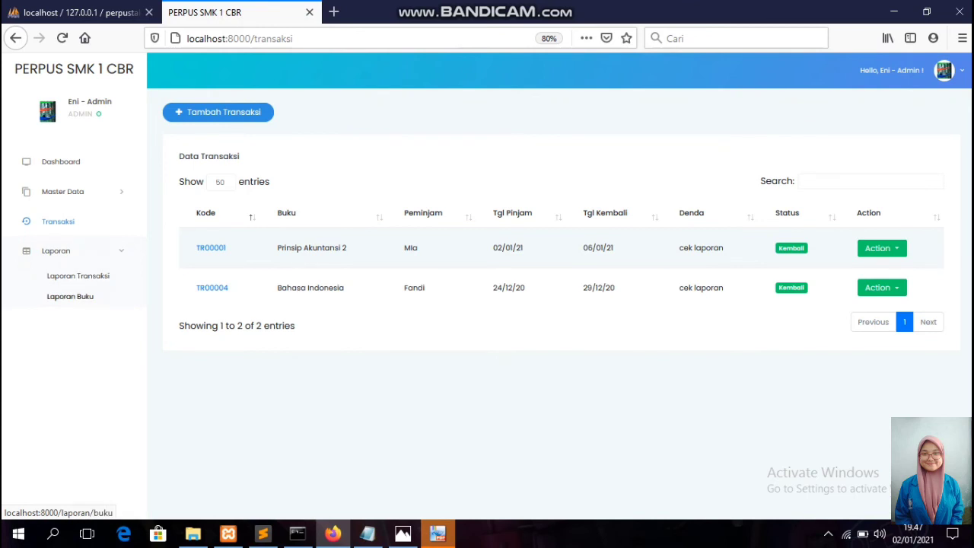
{"action": "left_click", "coordinate": [77, 275]}
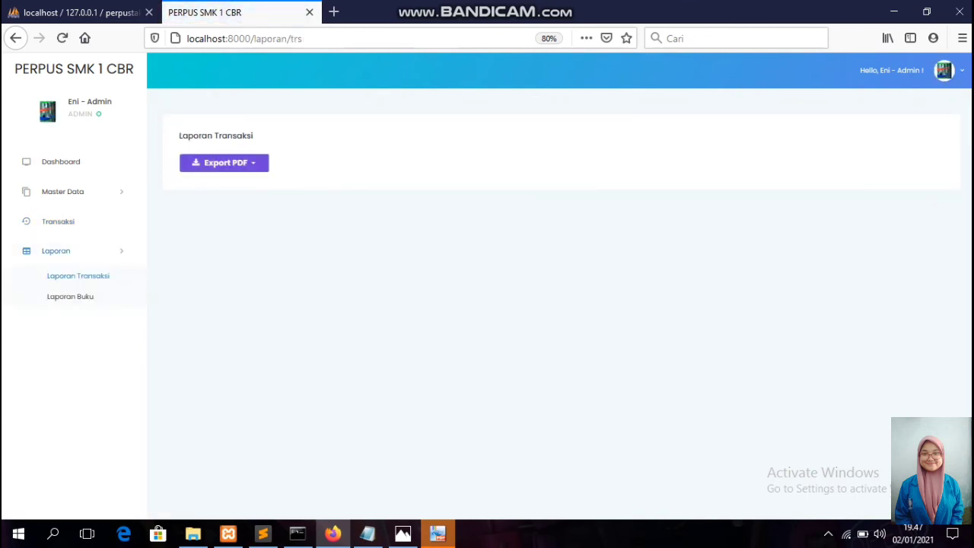
{"action": "left_click", "coordinate": [223, 163]}
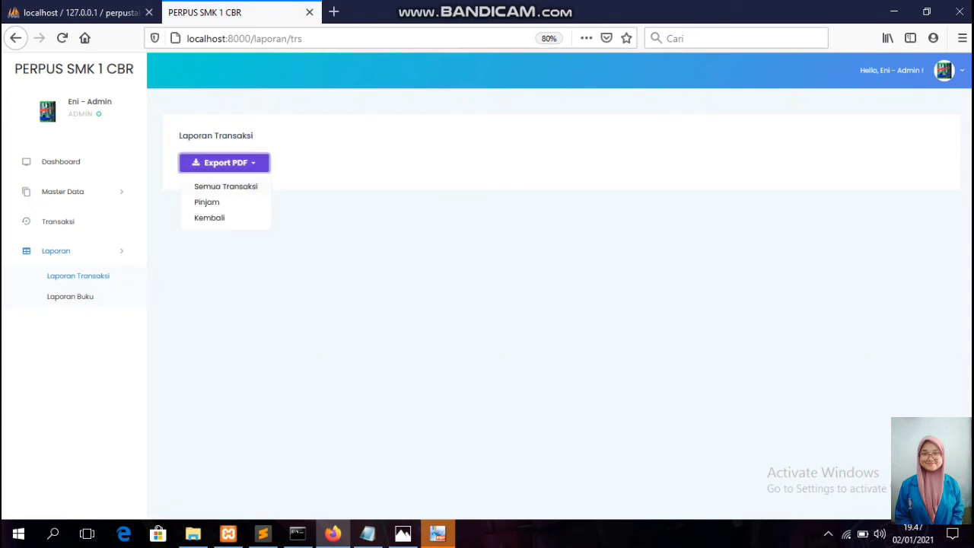
{"action": "left_click", "coordinate": [225, 187]}
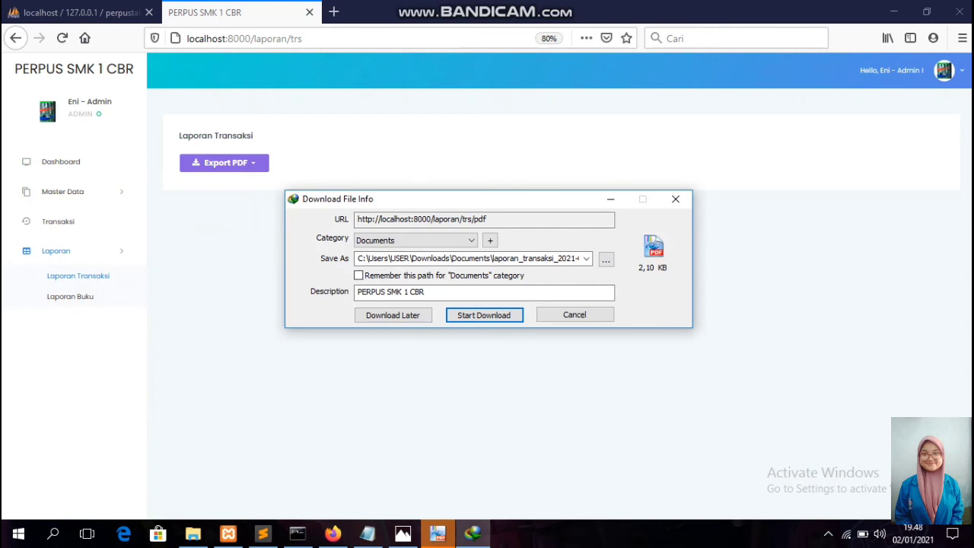
{"action": "left_click", "coordinate": [502, 313]}
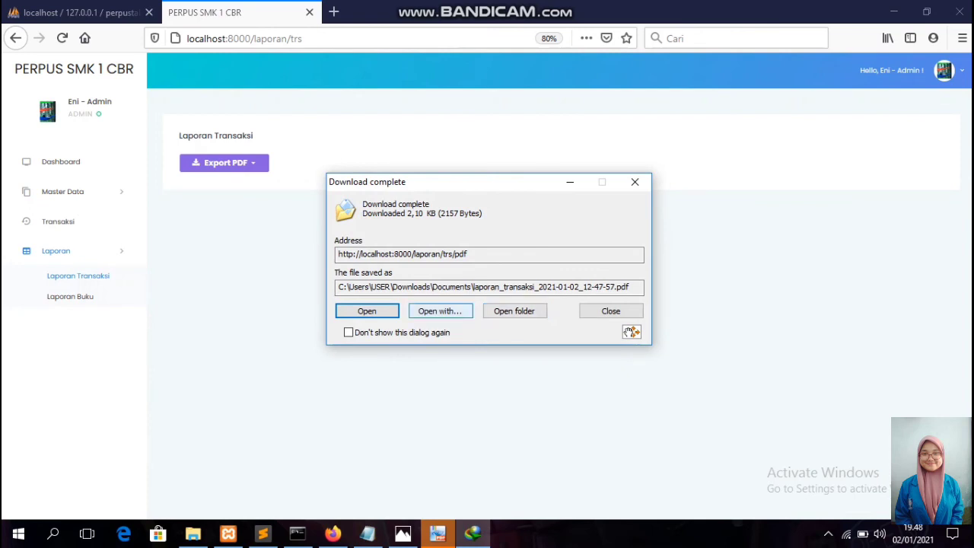
{"action": "left_click", "coordinate": [366, 311]}
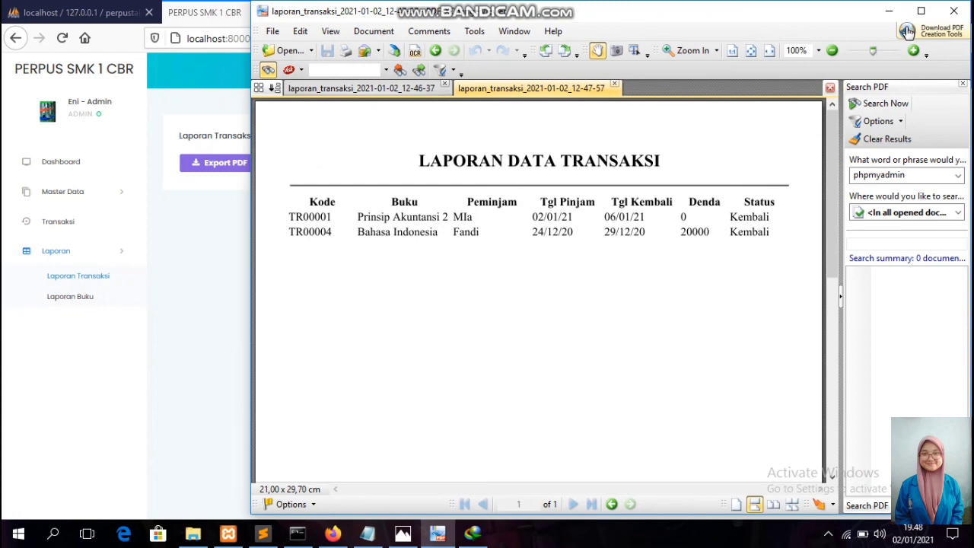
Maximize the transaction report in PDF-XChange Viewer, then minimize it to return to Firefox.
{"action": "left_click", "coordinate": [921, 10]}
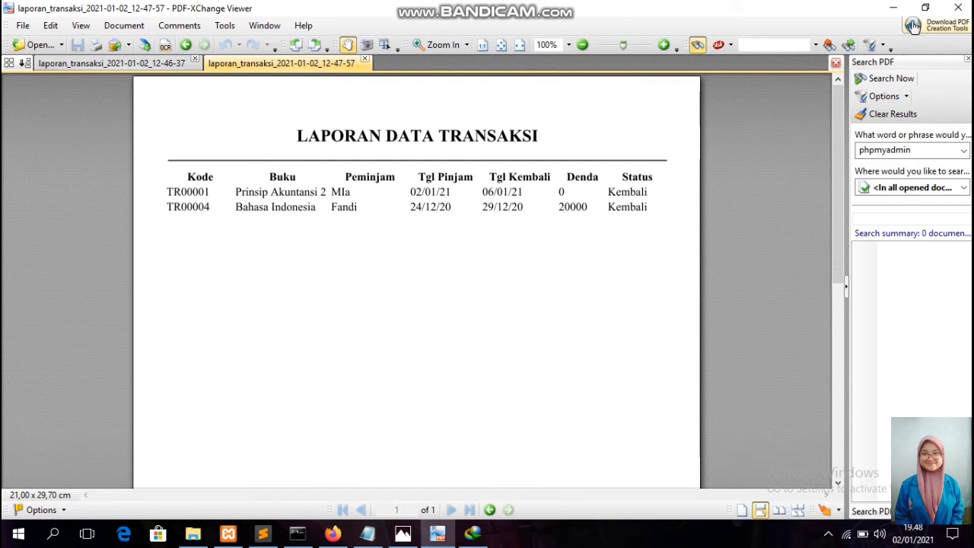
{"action": "left_click", "coordinate": [893, 7]}
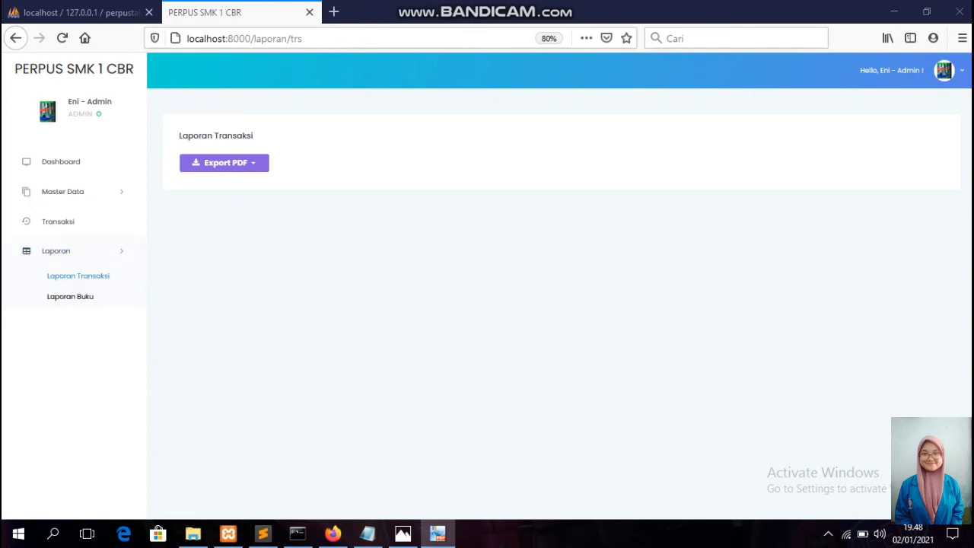
Export Laporan Buku as PDF, download laporan_buku_2021-01-02_12-48-56.pdf and open it.
{"action": "left_click", "coordinate": [70, 296]}
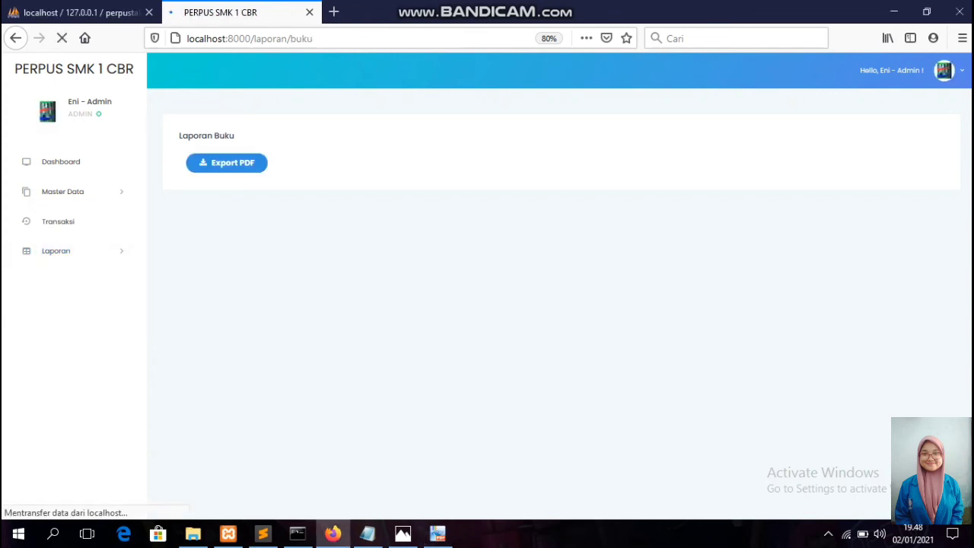
{"action": "left_click", "coordinate": [226, 162]}
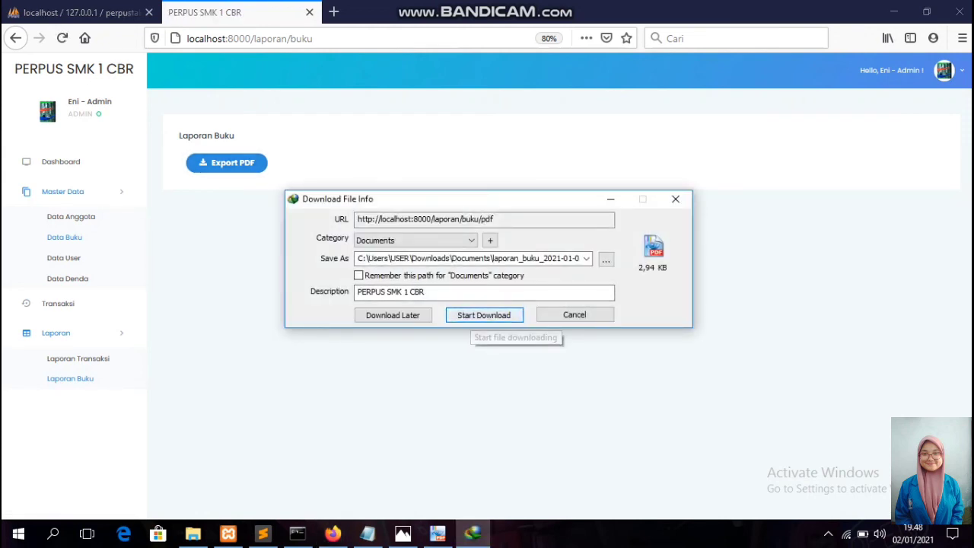
{"action": "left_click", "coordinate": [476, 315]}
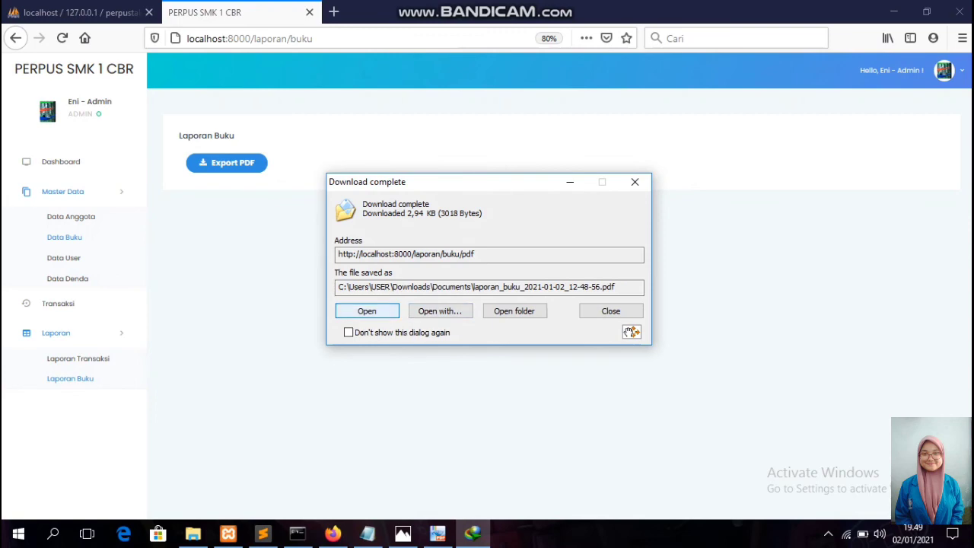
{"action": "left_click", "coordinate": [367, 311]}
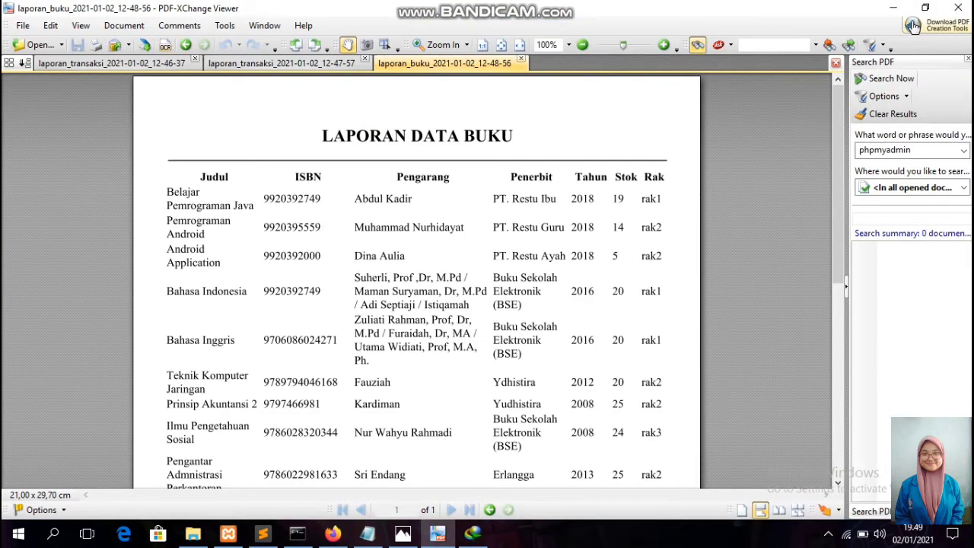
Scroll the book report down to Ilmu Pengetahuan Alam and back to the top.
{"action": "key", "text": "Down"}
{"action": "key", "text": "Down"}
{"action": "key", "text": "Down"}
{"action": "key", "text": "Down"}
{"action": "key", "text": "Down"}
{"action": "key", "text": "Down"}
{"action": "key", "text": "Down"}
{"action": "key", "text": "Down"}
{"action": "key", "text": "Down"}
{"action": "key", "text": "Down"}
{"action": "key", "text": "Down"}
{"action": "key", "text": "Down"}
{"action": "key", "text": "Down"}
{"action": "key", "text": "Down"}
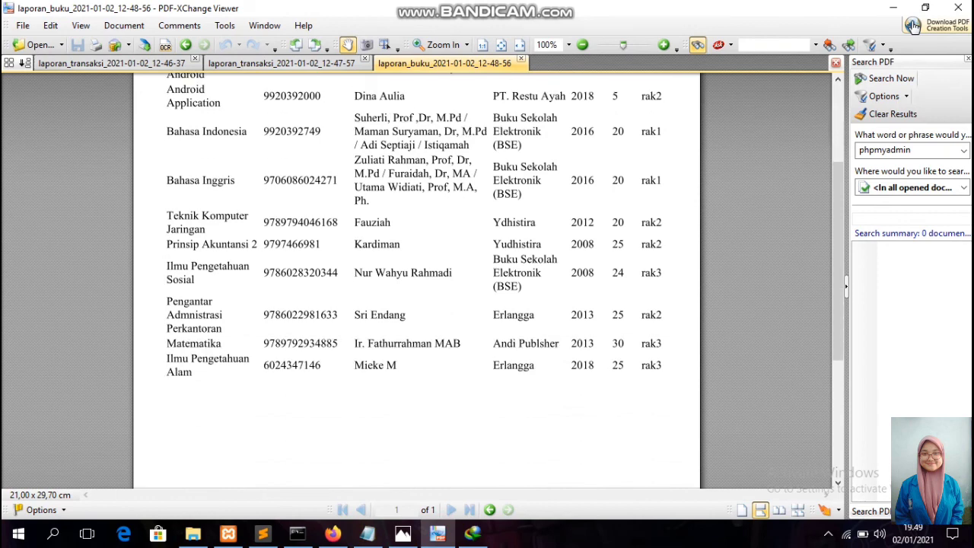
{"action": "key", "text": "Up"}
{"action": "key", "text": "Up"}
{"action": "key", "text": "Up"}
{"action": "key", "text": "Up"}
{"action": "key", "text": "Up"}
{"action": "key", "text": "Up"}
{"action": "key", "text": "Up"}
{"action": "key", "text": "Up"}
{"action": "key", "text": "Up"}
{"action": "key", "text": "Up"}
{"action": "key", "text": "Up"}
{"action": "key", "text": "Up"}
{"action": "key", "text": "Up"}
{"action": "key", "text": "Up"}
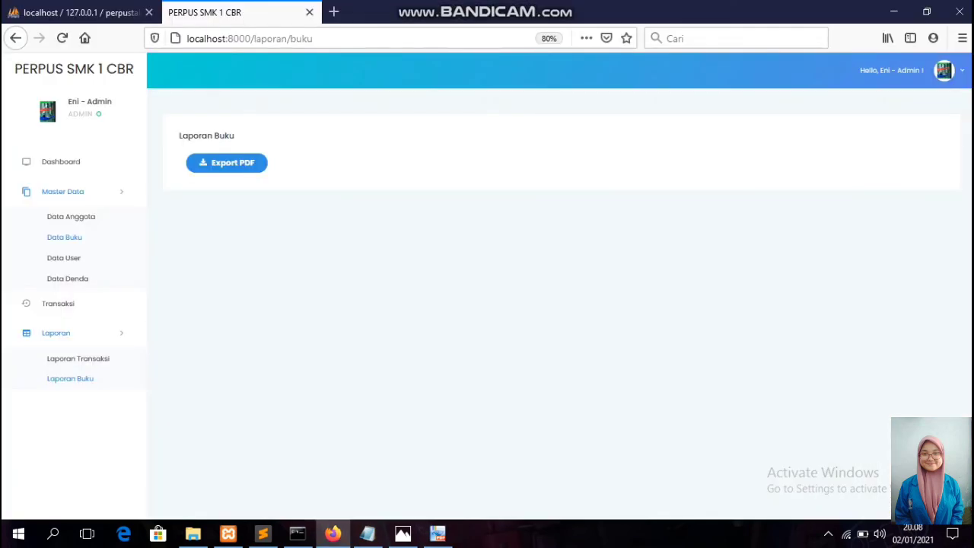
Sign out of the admin account and attempt a login with a member's username.
{"action": "left_click", "coordinate": [946, 70]}
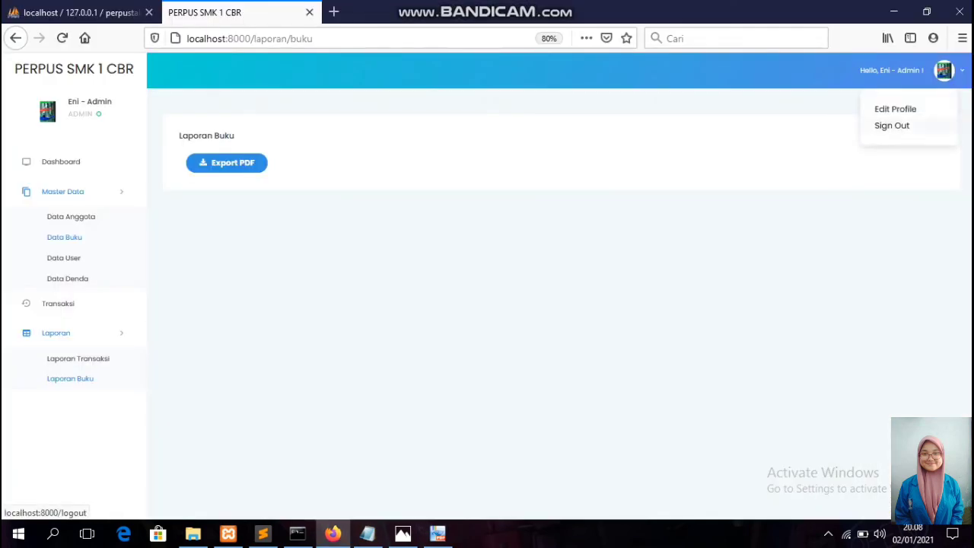
{"action": "left_click", "coordinate": [891, 125]}
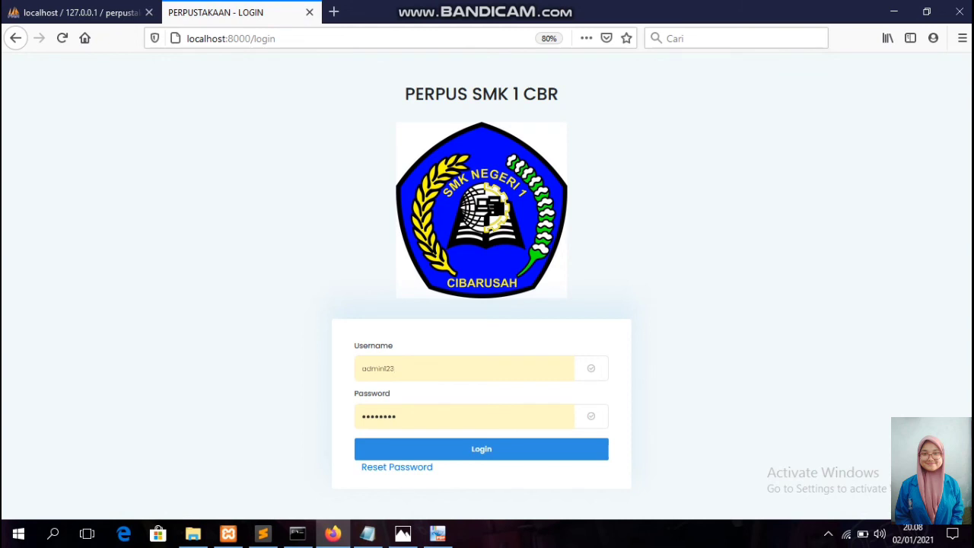
{"action": "key", "text": "BackSpace"}
{"action": "key", "text": "BackSpace"}
{"action": "key", "text": "BackSpace"}
{"action": "key", "text": "BackSpace"}
{"action": "key", "text": "BackSpace"}
{"action": "key", "text": "BackSpace"}
{"action": "key", "text": "BackSpace"}
{"action": "key", "text": "BackSpace"}
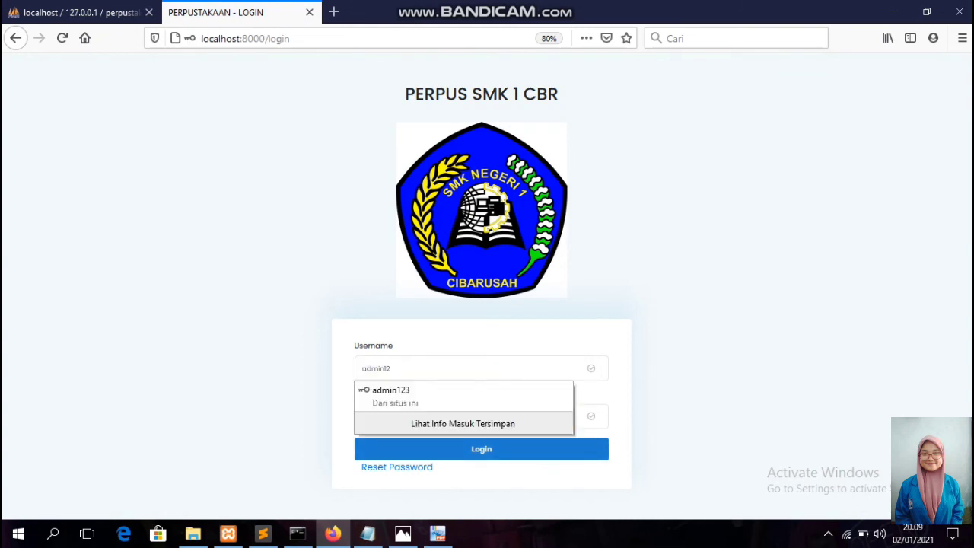
{"action": "type", "text": "Agustin"}
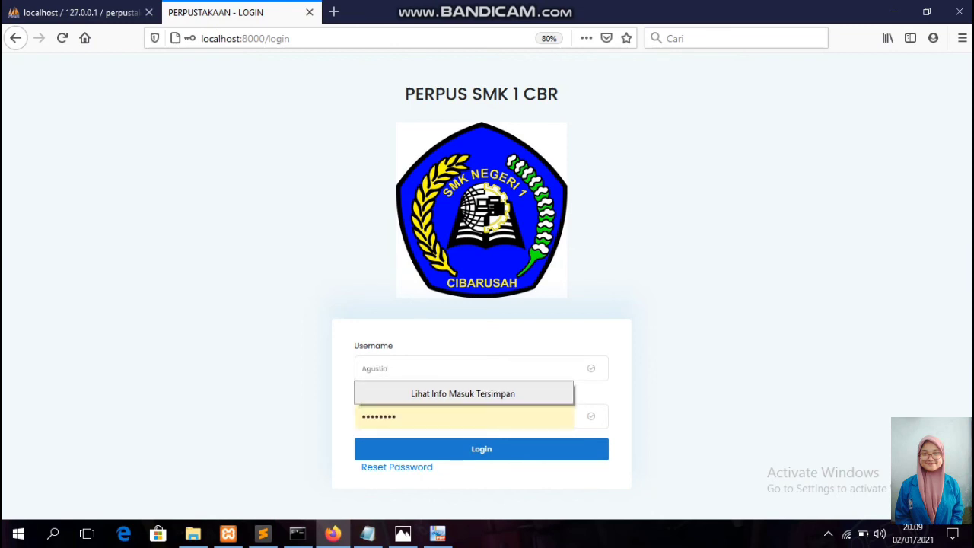
{"action": "type", "text": "123"}
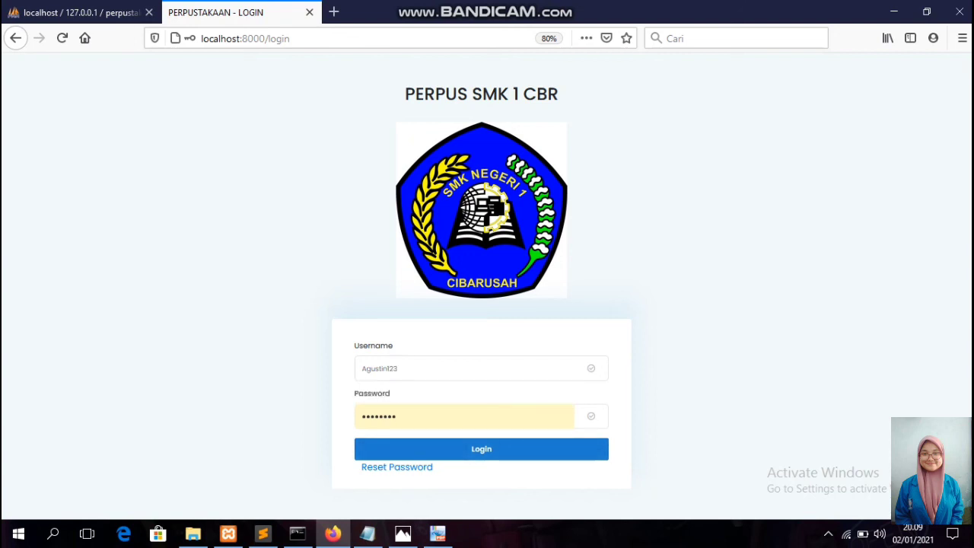
{"action": "left_click", "coordinate": [480, 449]}
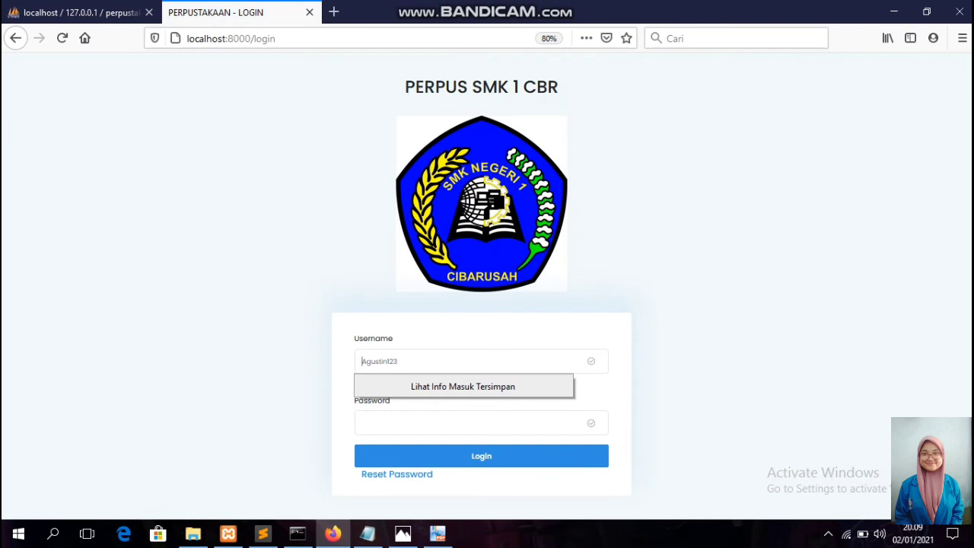
Request a password reset for the member's username from the Reset Password form.
{"action": "left_click", "coordinate": [397, 474]}
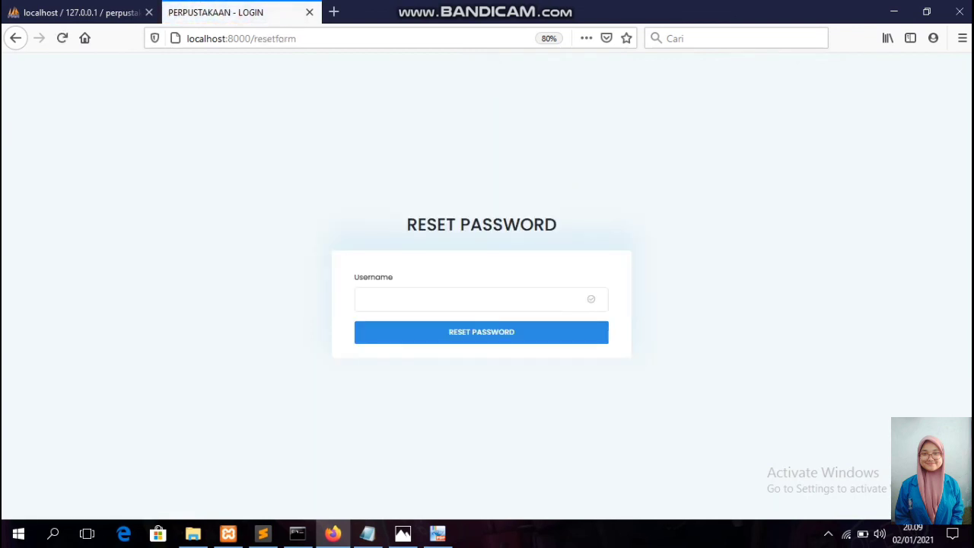
{"action": "type", "text": "Agusti"}
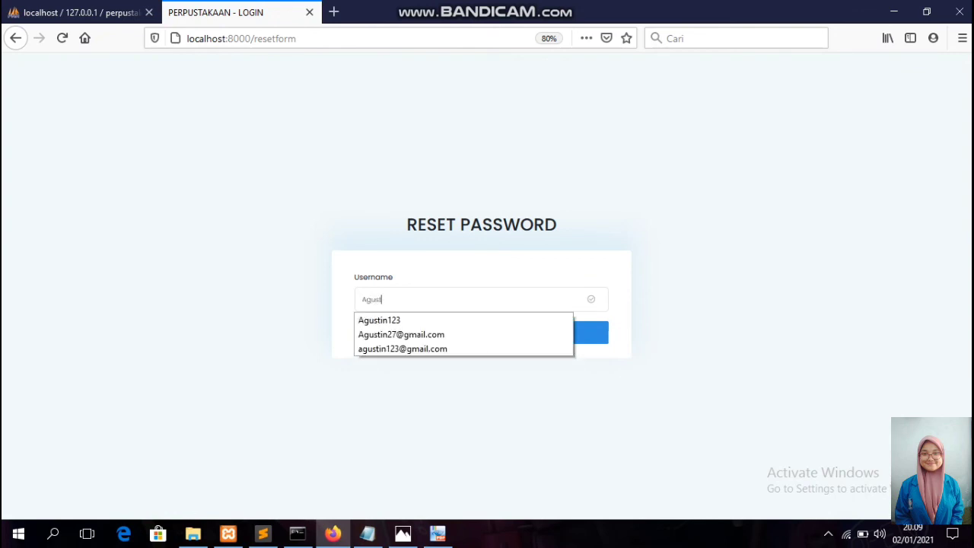
{"action": "type", "text": "n123"}
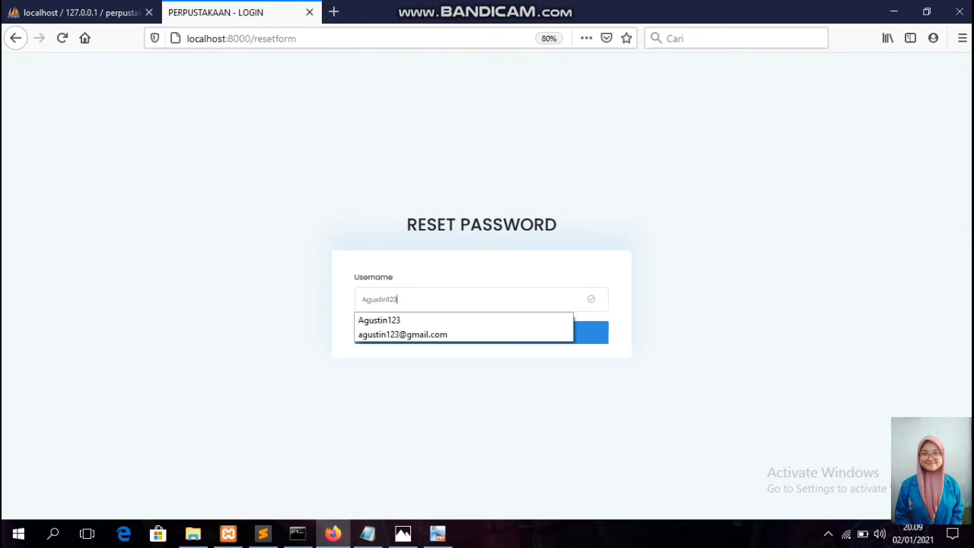
{"action": "key", "text": "Return"}
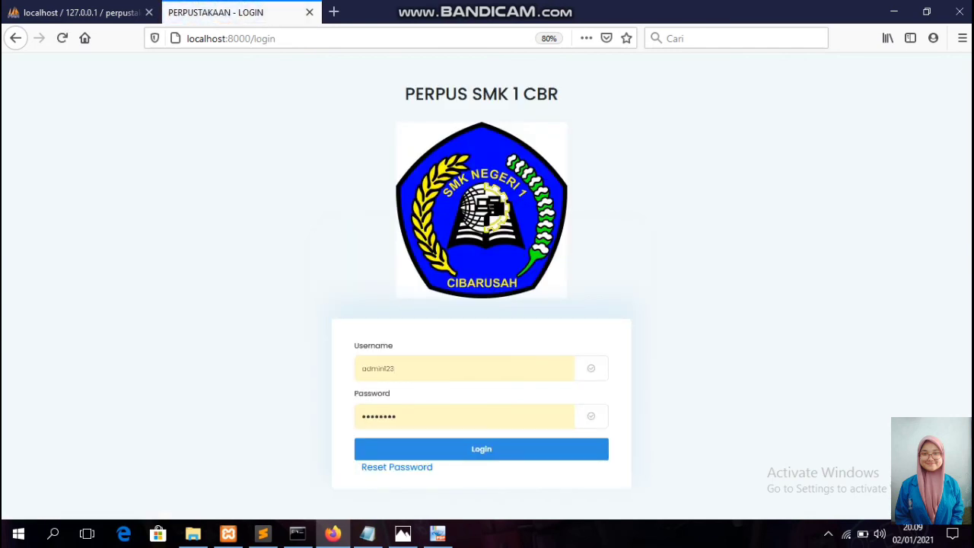
Replace the autofilled admin credentials with the member's username and new password and log in.
{"action": "key", "text": "BackSpace"}
{"action": "key", "text": "BackSpace"}
{"action": "key", "text": "BackSpace"}
{"action": "key", "text": "BackSpace"}
{"action": "key", "text": "BackSpace"}
{"action": "key", "text": "BackSpace"}
{"action": "key", "text": "BackSpace"}
{"action": "key", "text": "BackSpace"}
{"action": "type", "text": "A"}
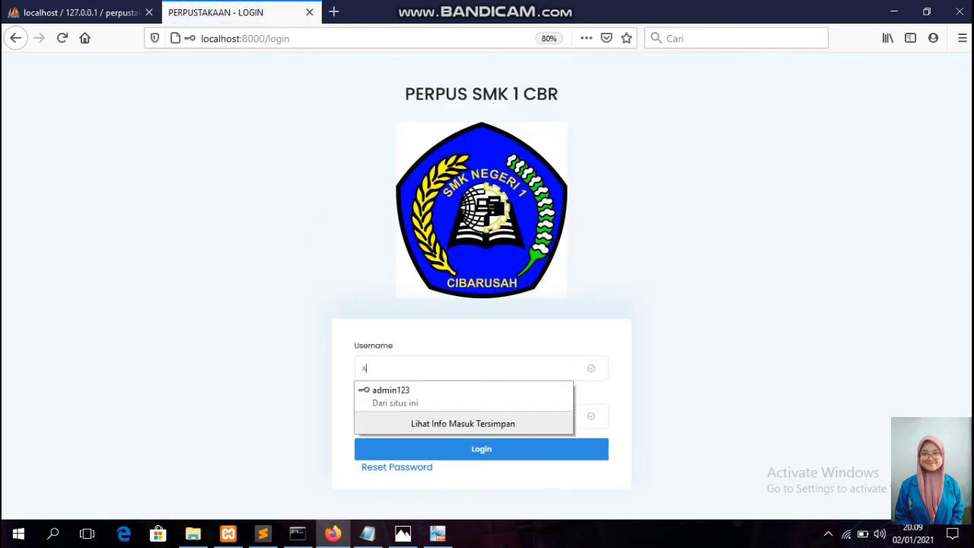
{"action": "type", "text": "gustin123"}
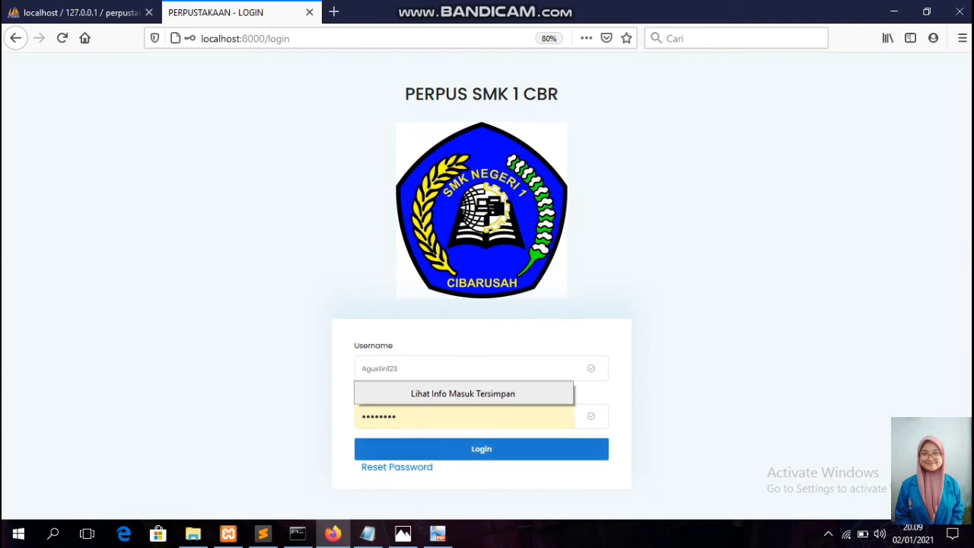
{"action": "key", "text": "Escape"}
{"action": "key", "text": "ctrl+a"}
{"action": "type", "text": "*****"}
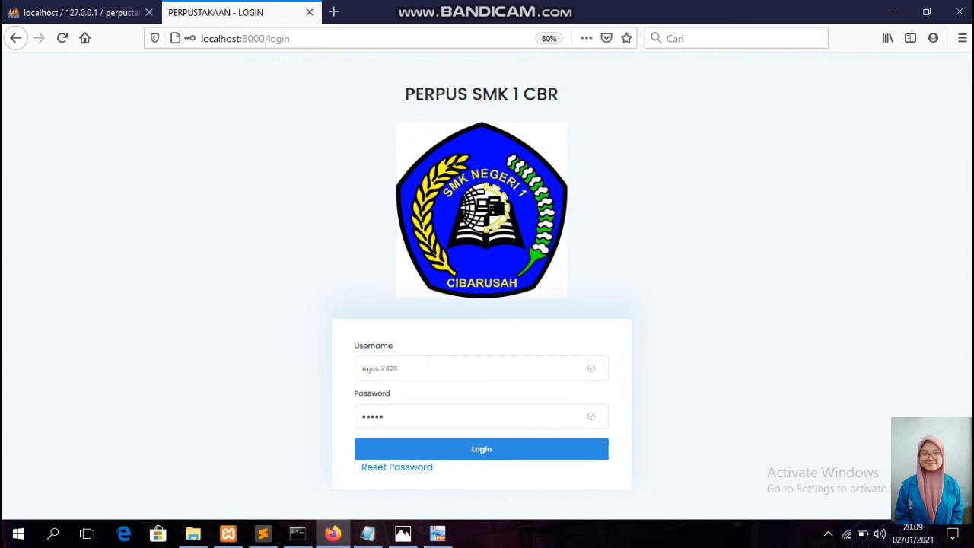
{"action": "key", "text": "Return"}
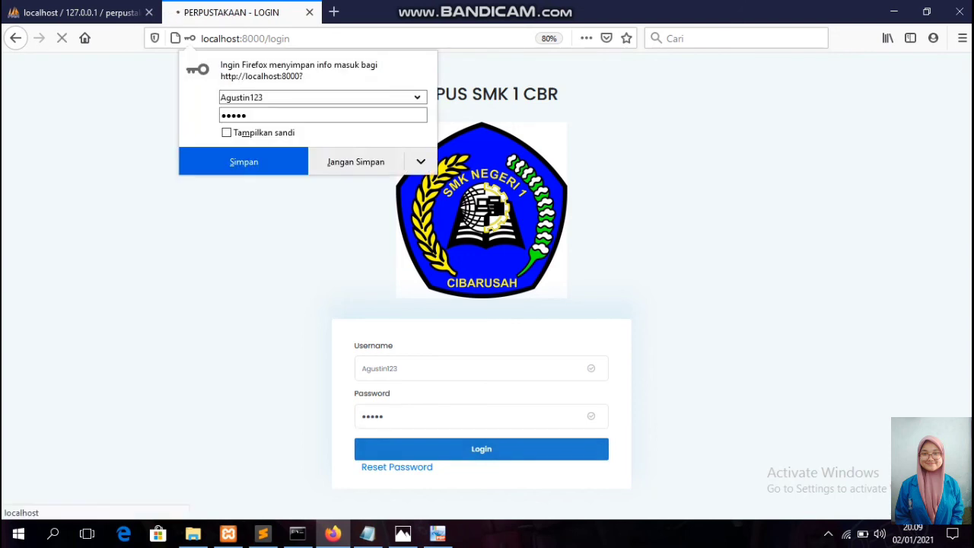